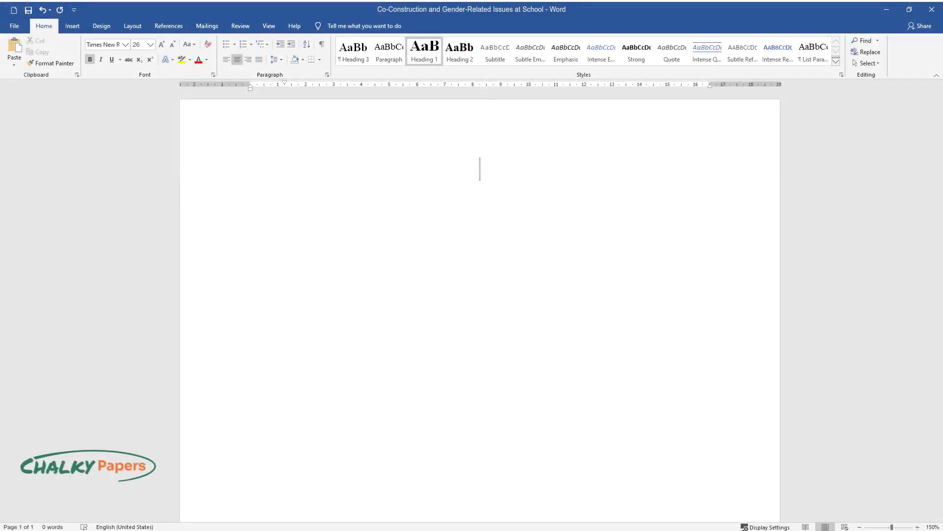
Enter the title "Co-Construction and Gender-Related Issues at School" and the section heading "Co-Construction" below it.
text(Co-Constructi)
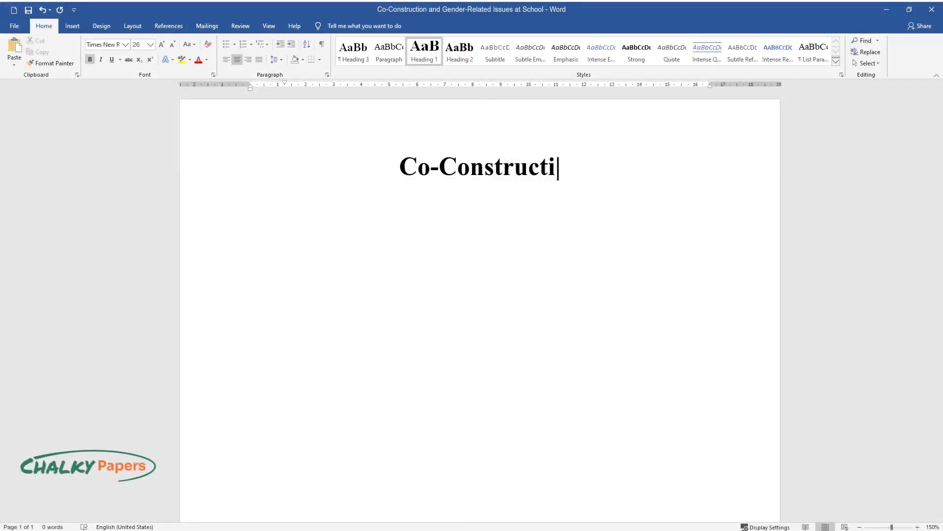
text(on and Gender-Related Issues at School)
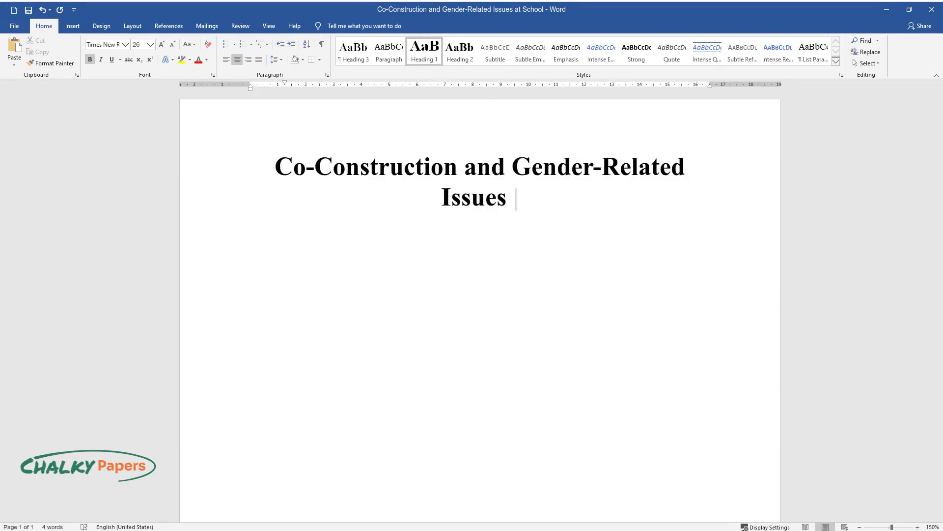
key(Return)
text(Co-)
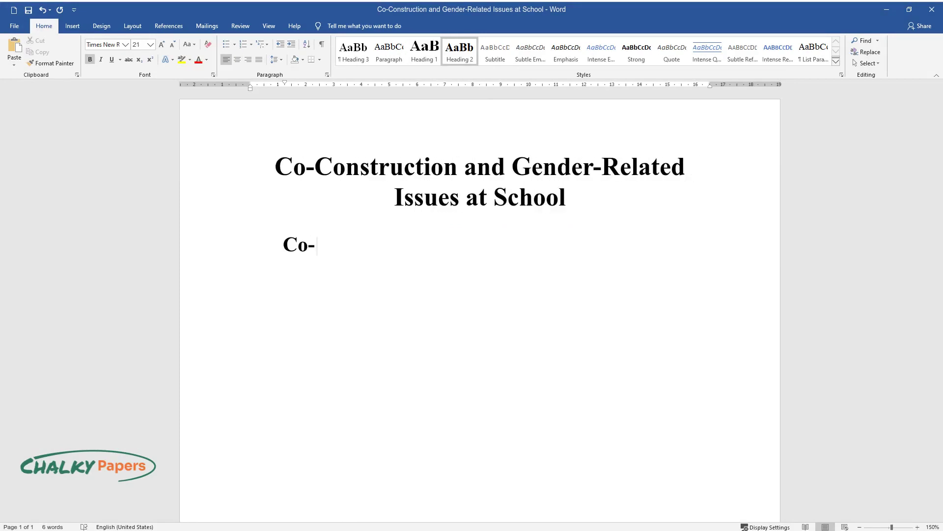
text(Construction)
key(Return)
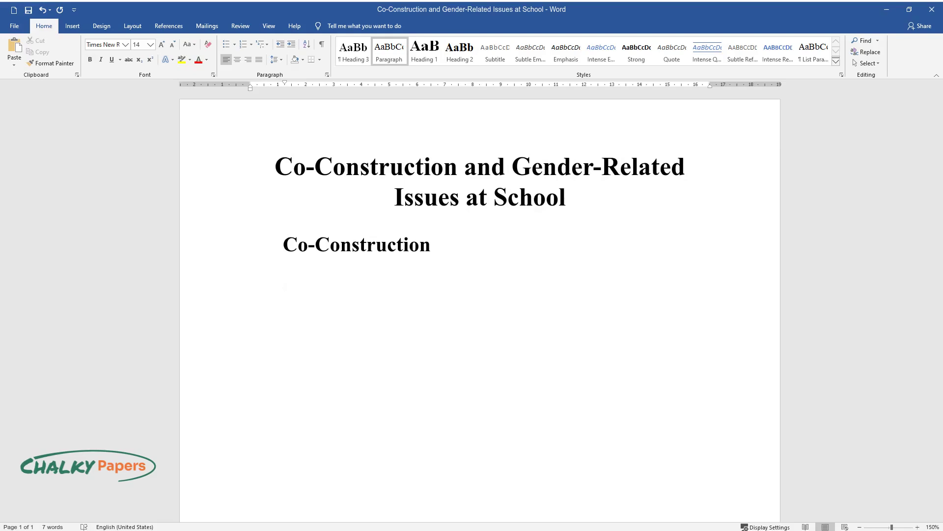
Write the opening sentence on the teaching principle of co-construction: knowledge gains clarity through negotiated analysis rather than listening and observation alone.
text(The teaching principle of co-c)
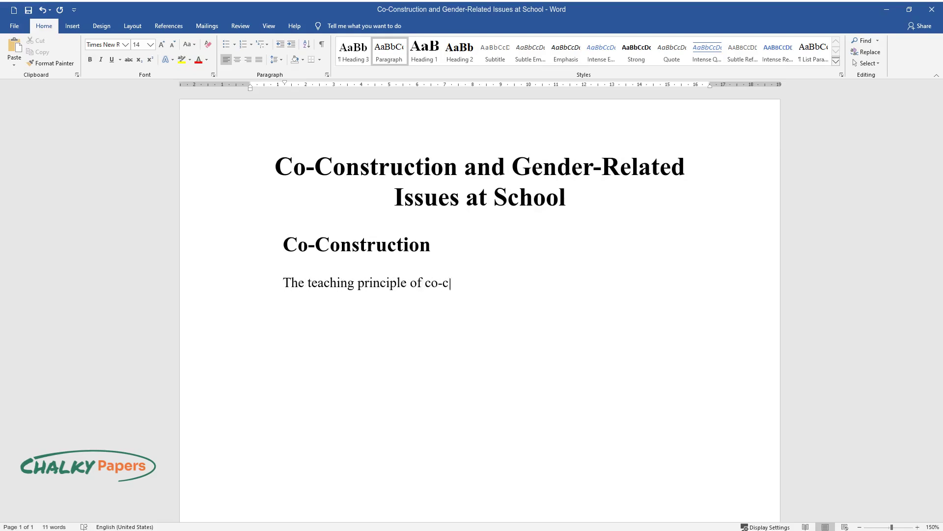
text(onstruction is based on the premise)
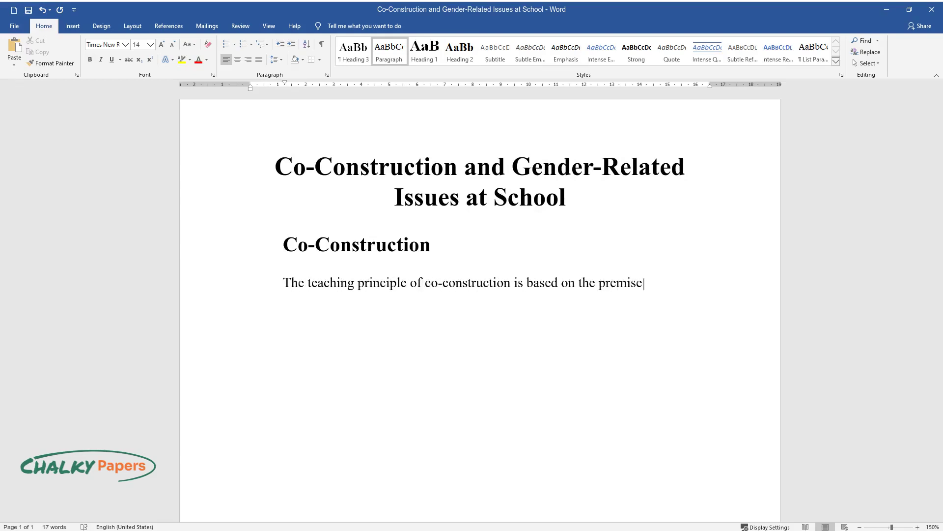
text( that knowledge gains clar)
text(ity thro)
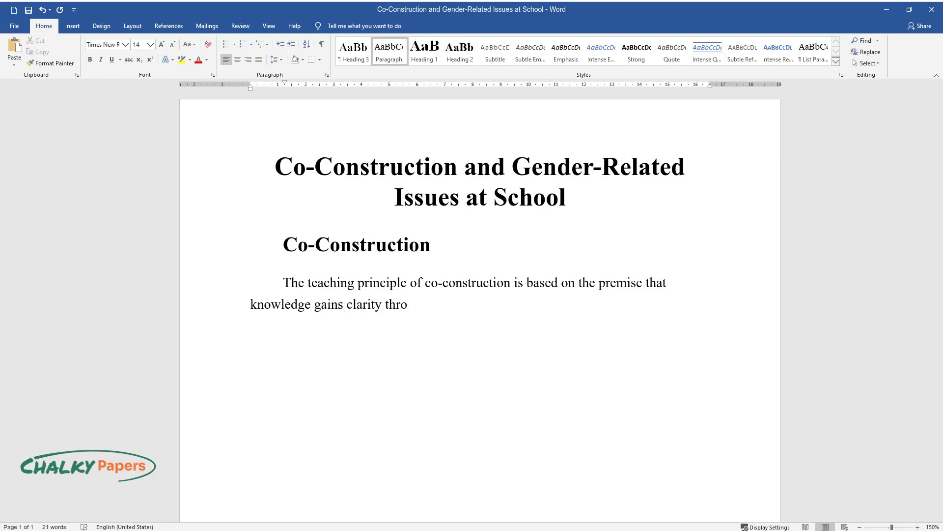
text(ugh negotiated analysis rather than)
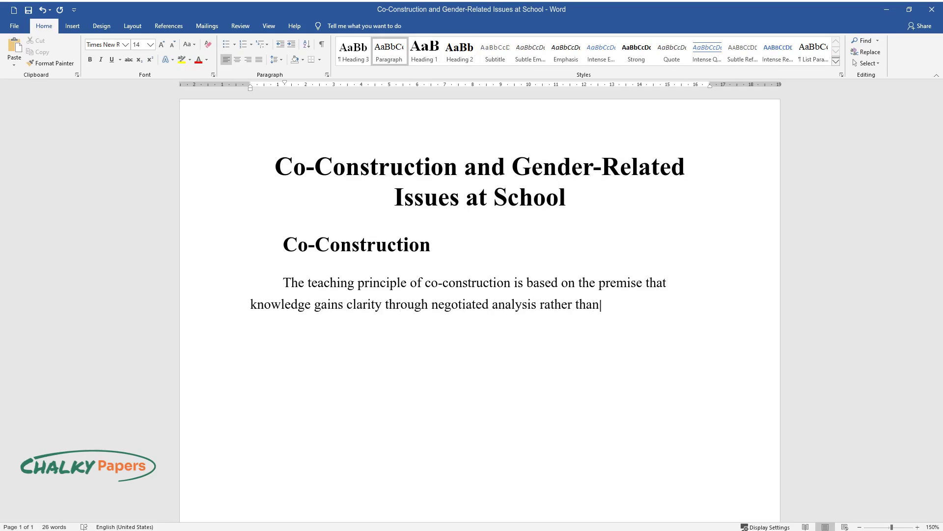
text( listening and observation)
text( alone. )
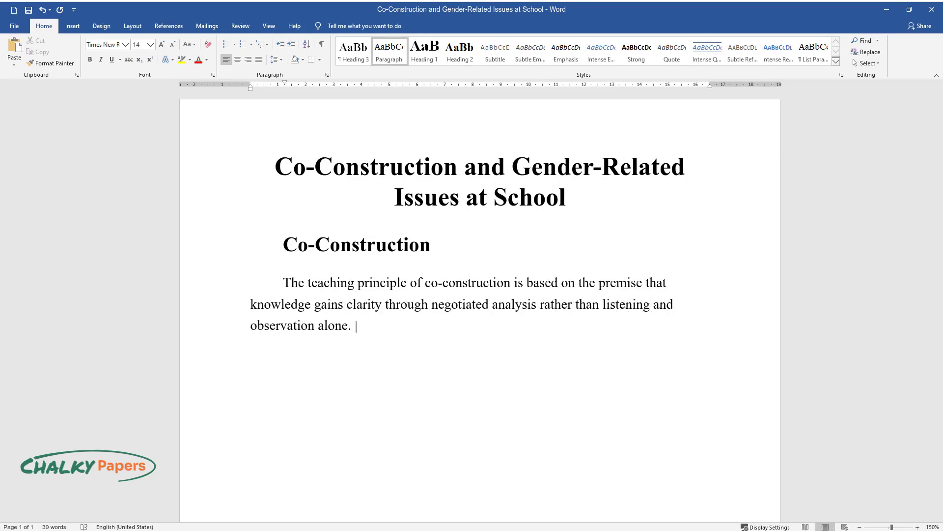
Add that Reggio Emilia, Italy, is a prominent co-construction center in childhood education, where teachers seek to uncover children's beliefs on the topics investigated.
text(One of the most prominent centers of co-construction in childhood edu)
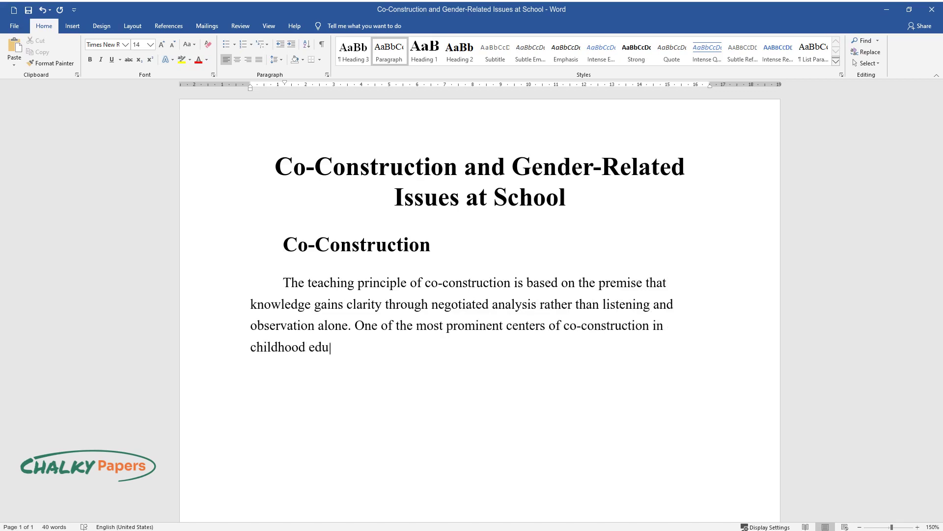
text(cation is located in Reggio Emilia,)
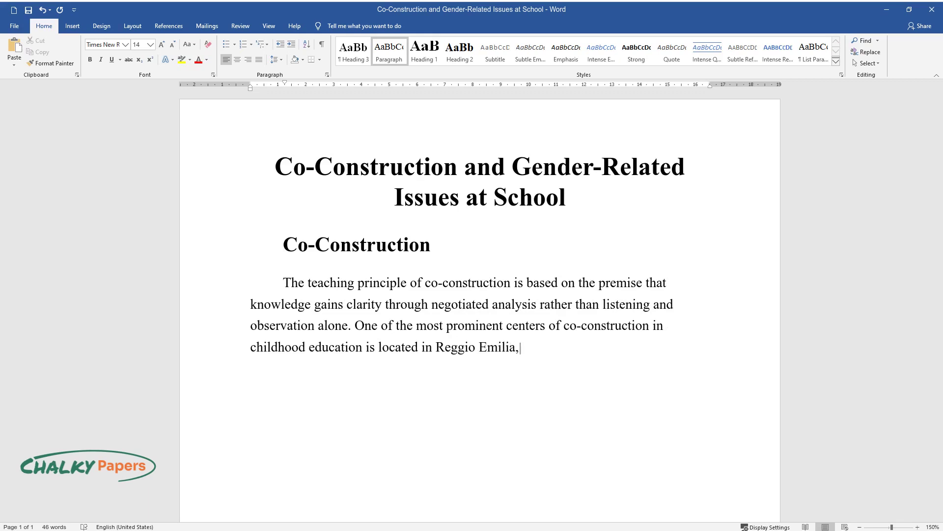
text( Italy, where teachers seek to unc)
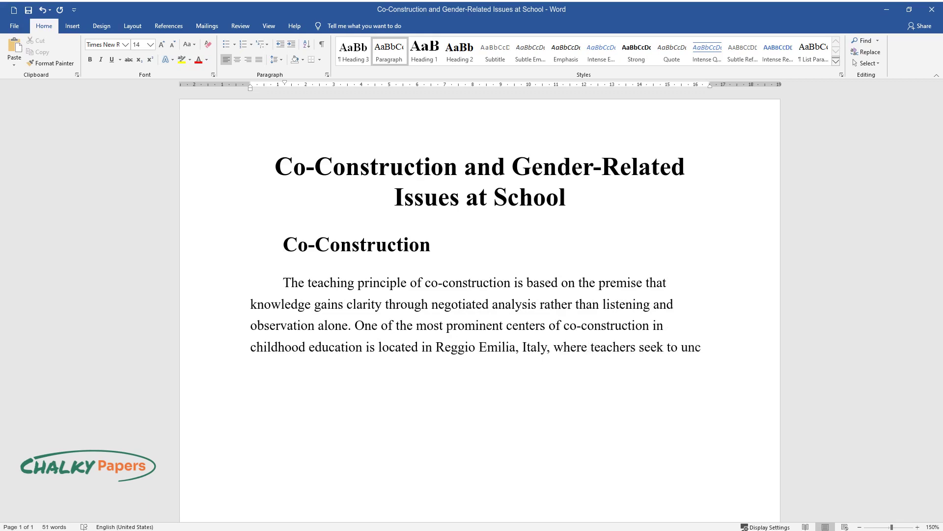
text(over children's beliefs on the topi)
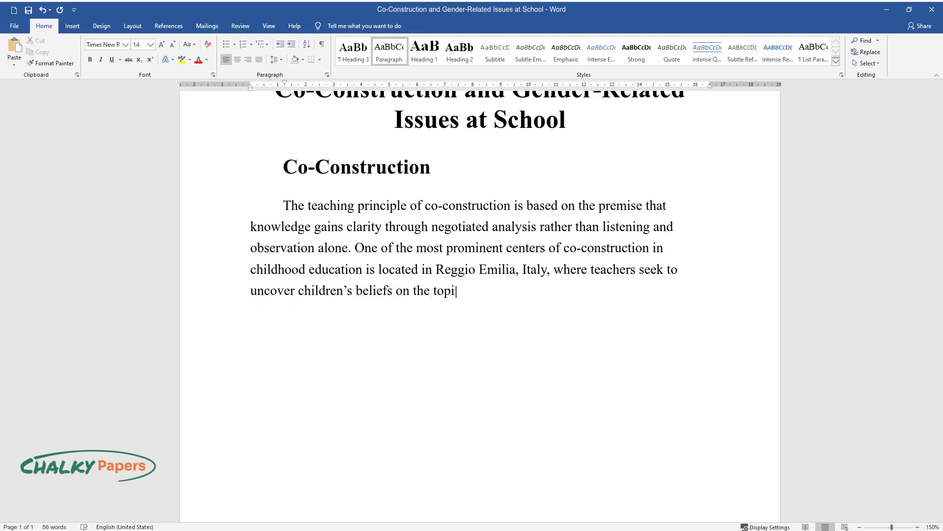
text(cs to be investigated. Children ar)
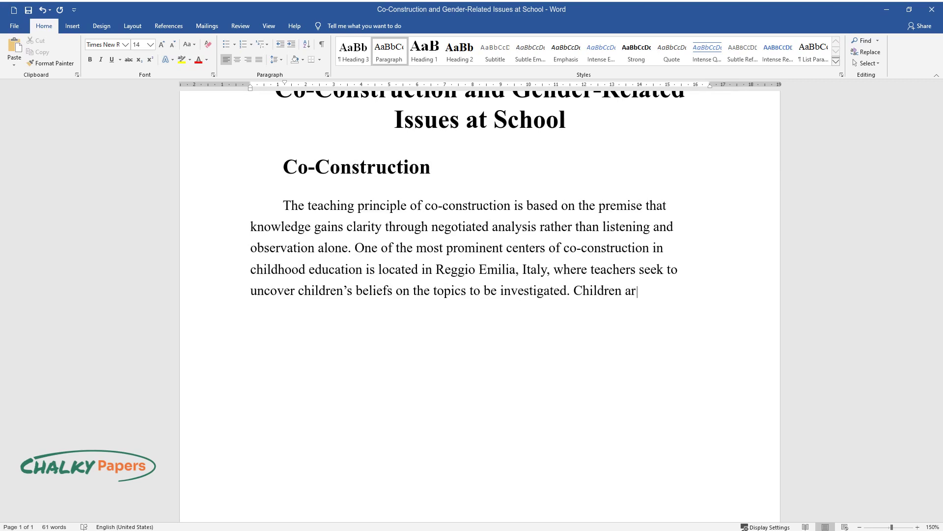
Add that children are encouraged to express ideas, parents and other teachers are included, and an educational community emerges negotiating meanings toward shared understanding.
text(e encouraged to talk and express th)
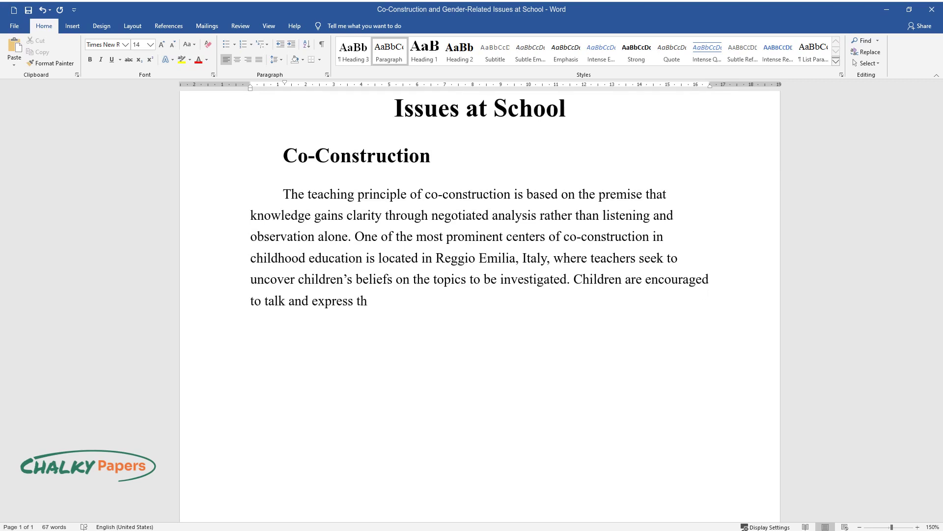
text(eir ideas; parents and other teach)
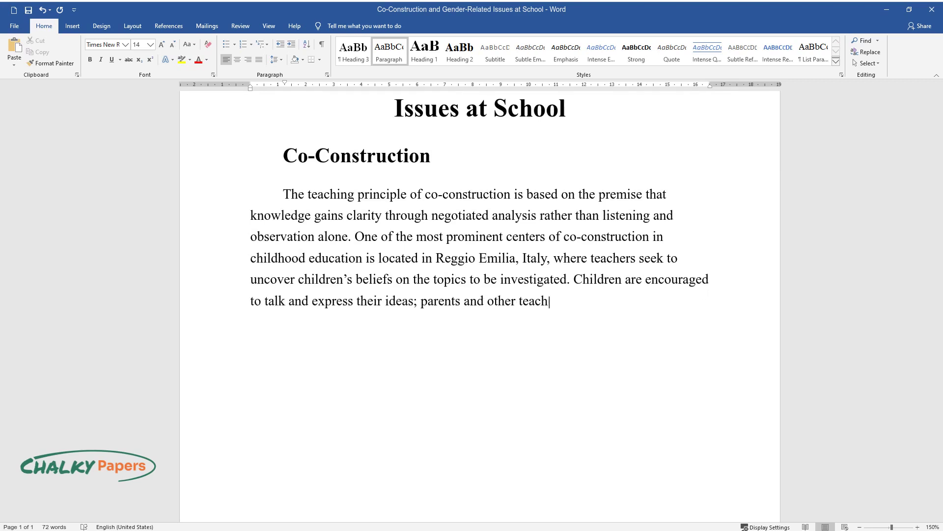
text(ers are also included in the learning process. As a result, )
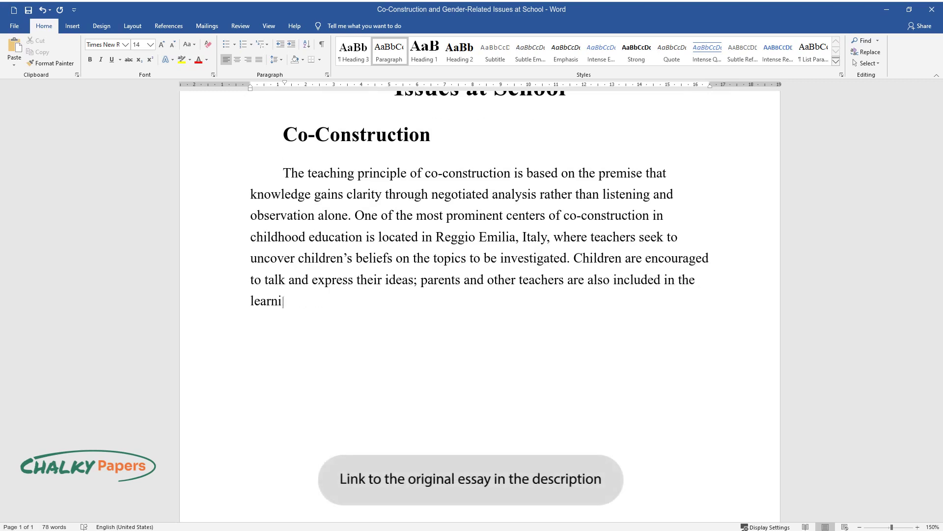
text(an educat)
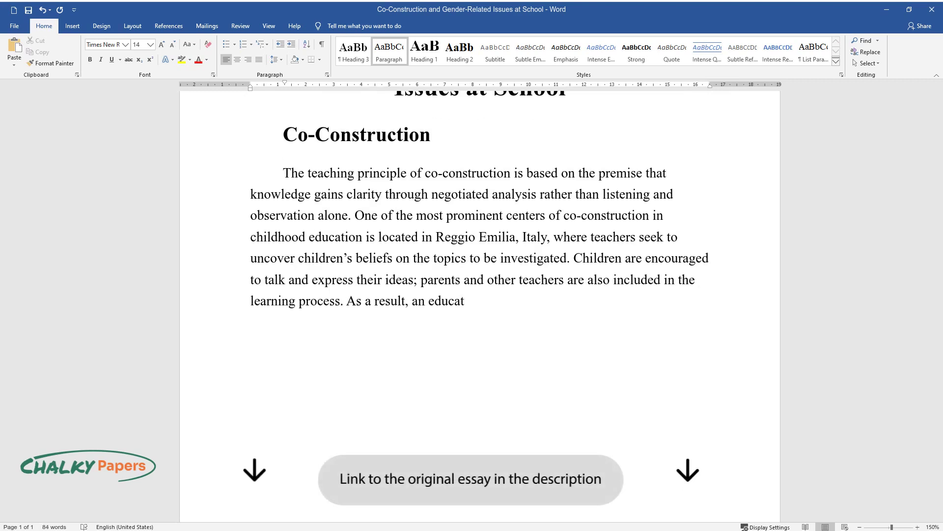
text(ional community emerges, where mean)
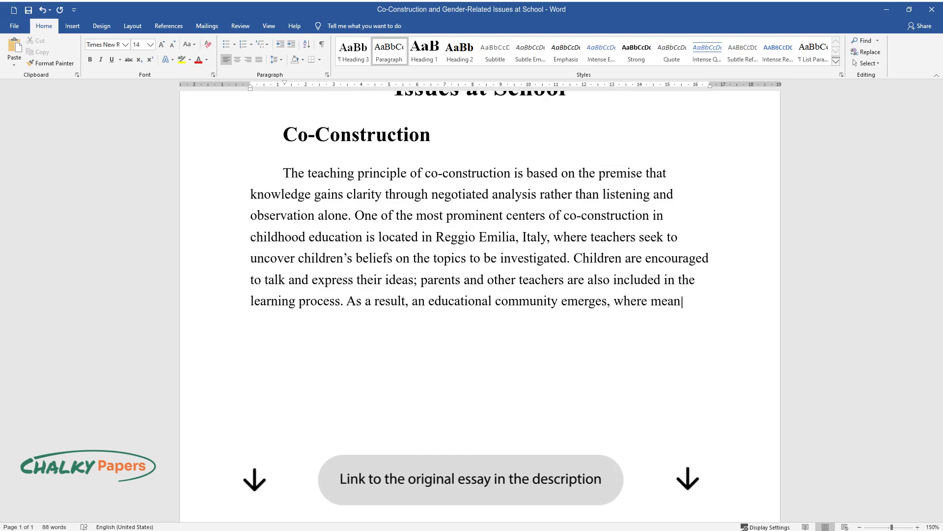
text(ings are negotiated toward shared )
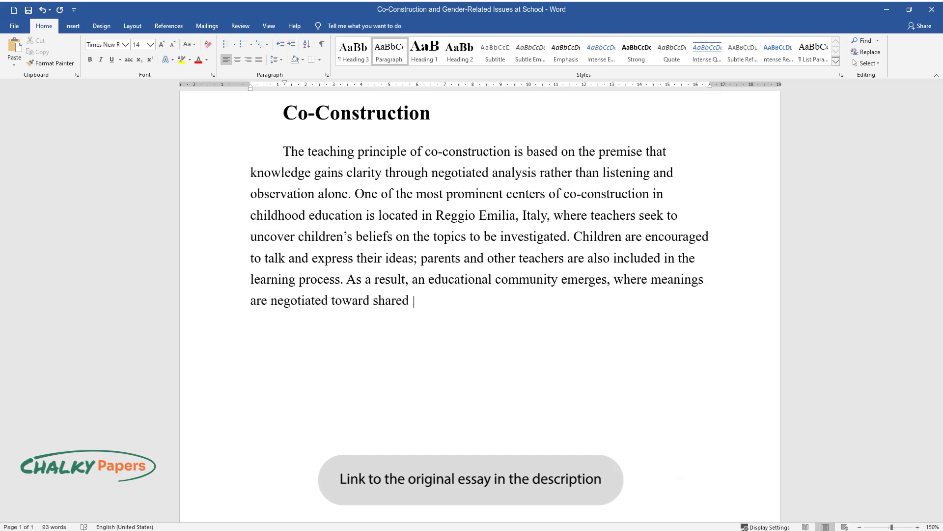
text(understanding. Overall, co-constru)
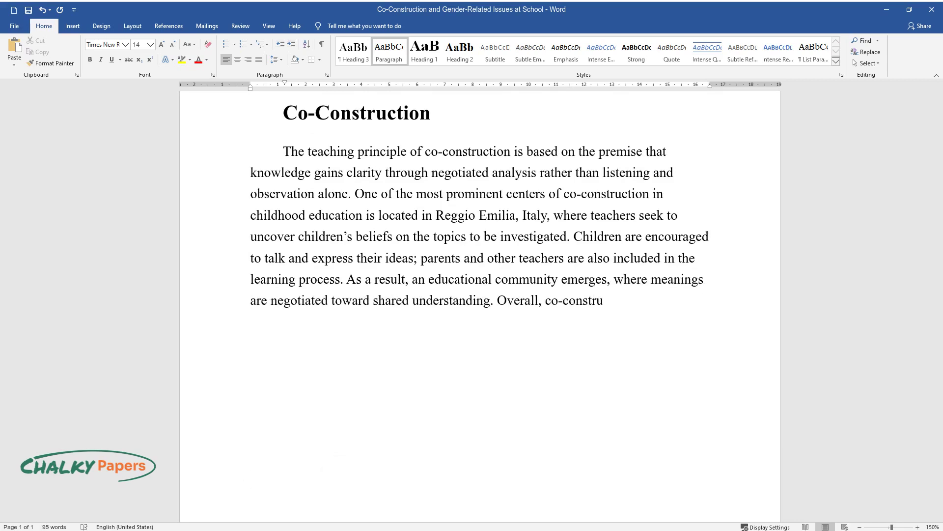
Finish the paragraph by explaining co-construction as a highly inclusive educational technique with a primary goal of finding the meaning of things during the learning process.
text(ction can be explained as a highly )
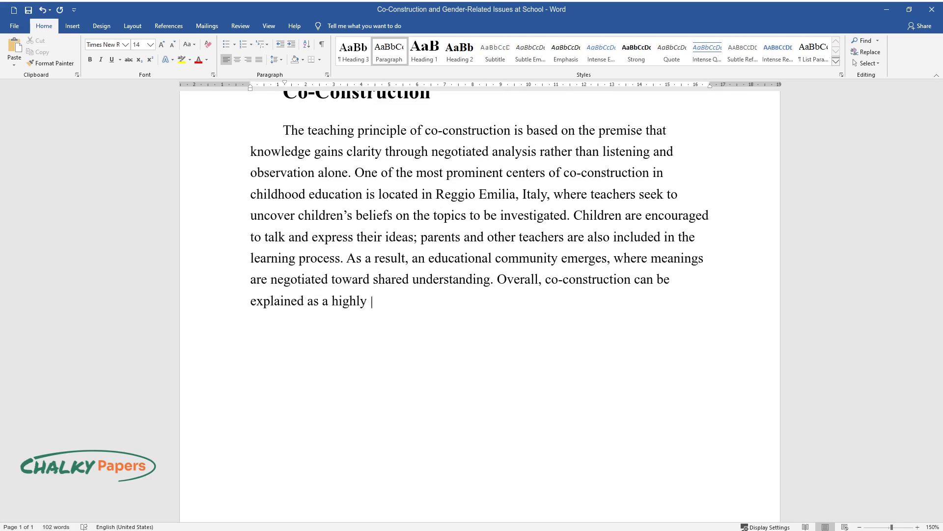
text(inclusive educational technique wi)
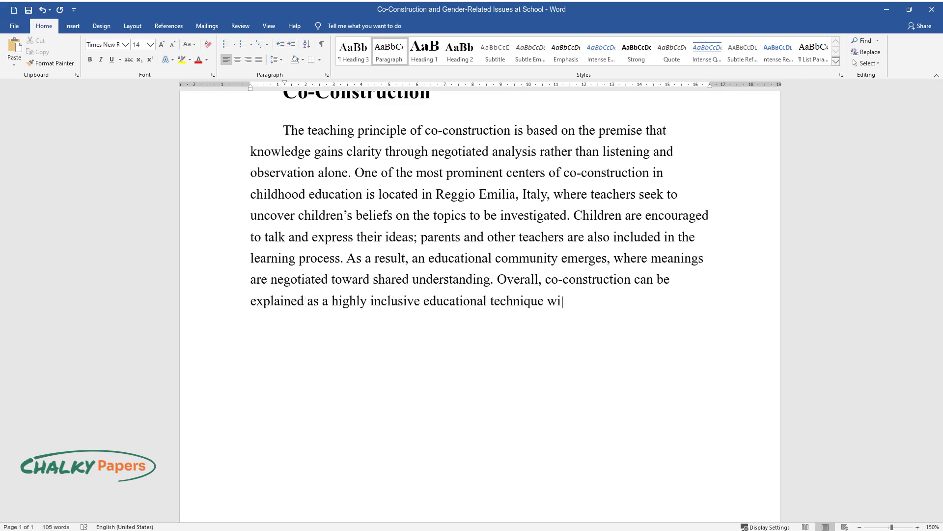
text(th a primary goal of finding the me)
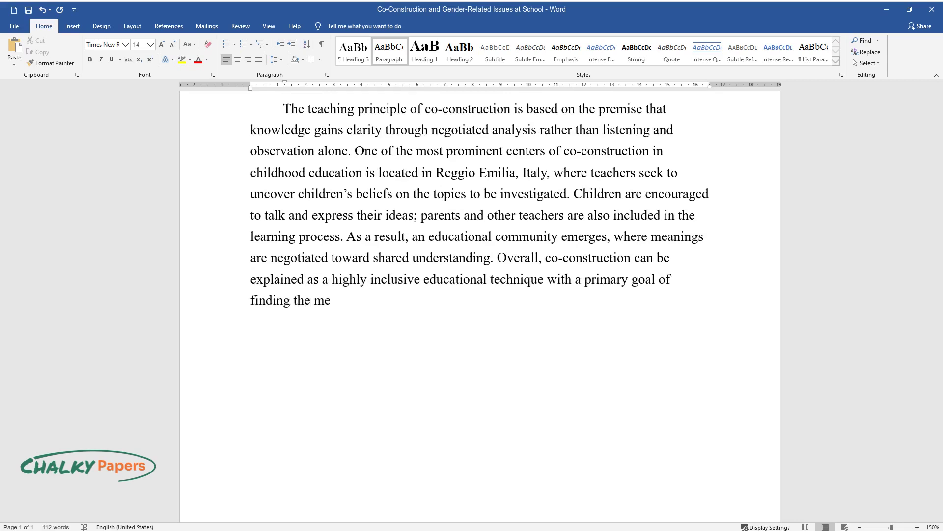
text(aning of things during the learning)
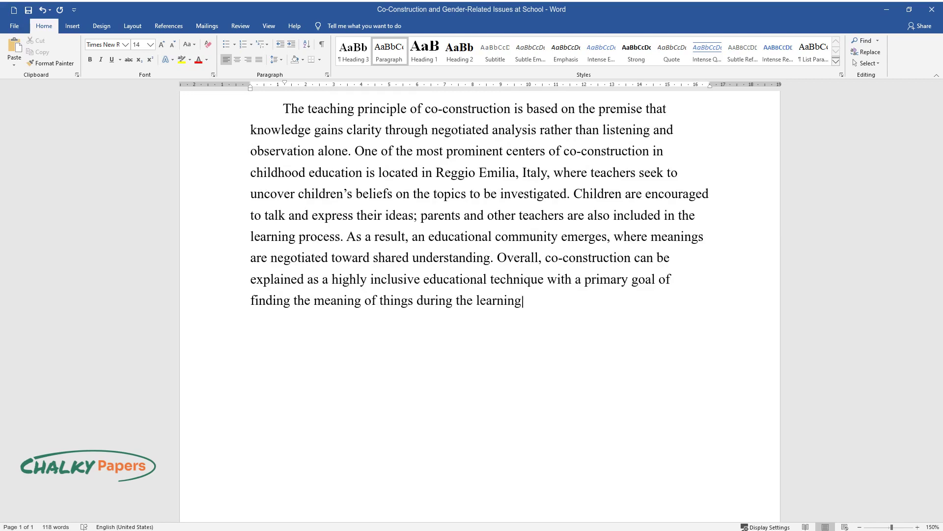
text( process.)
key(Return)
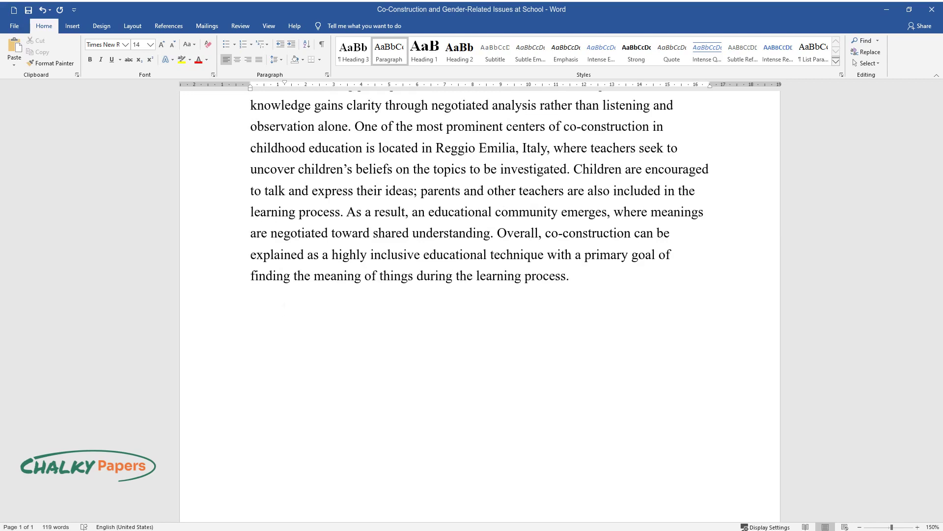
Write a second paragraph's opening sentence: co-constructive teaching largely depends on environmental context, particularly on social and individual space at school.
text(Co-constructive teaching large)
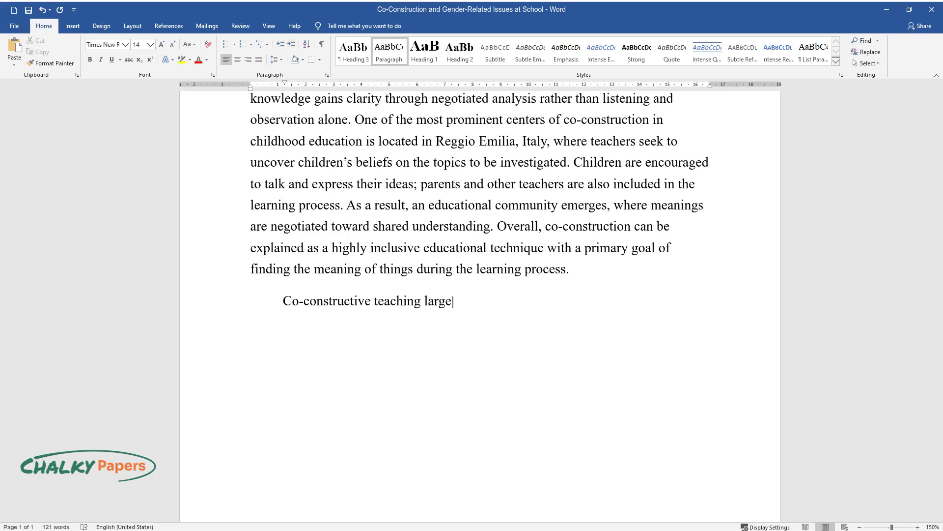
text(ly depends on environmental contex)
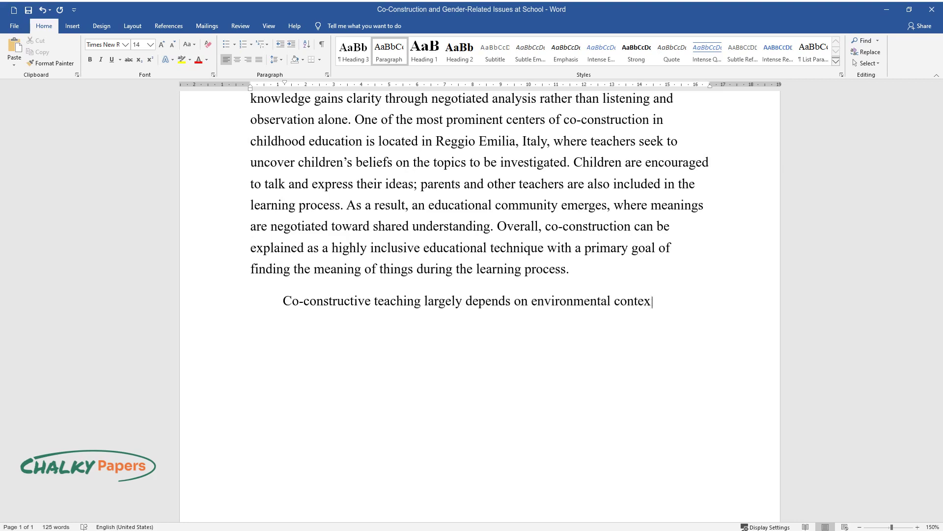
text(t, particularly on socia)
text(l and ind)
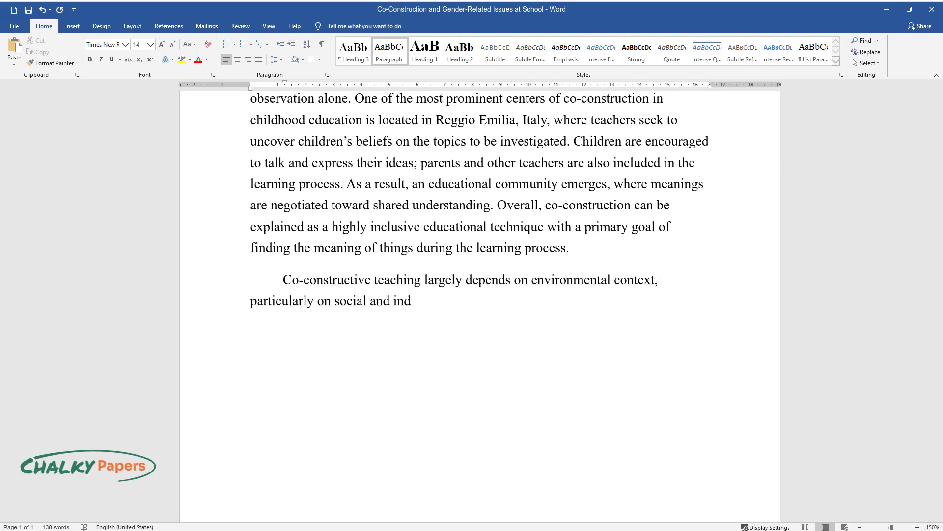
text(ividual space at school. According to Gandini, children c)
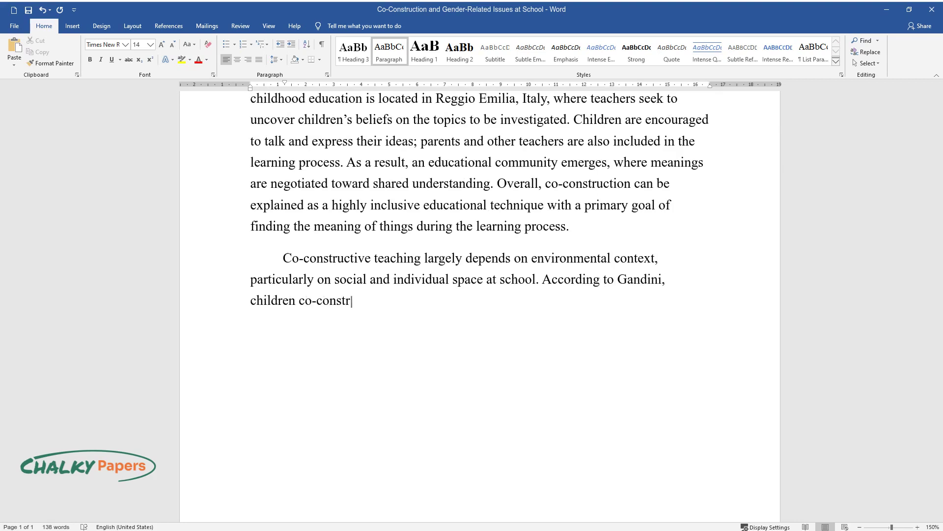
Complete the sentence stating that children co-construct their knowledge of the world through shared activities, communication, cooperation, and even conflict.
text(o-construct their knowledge of the world)
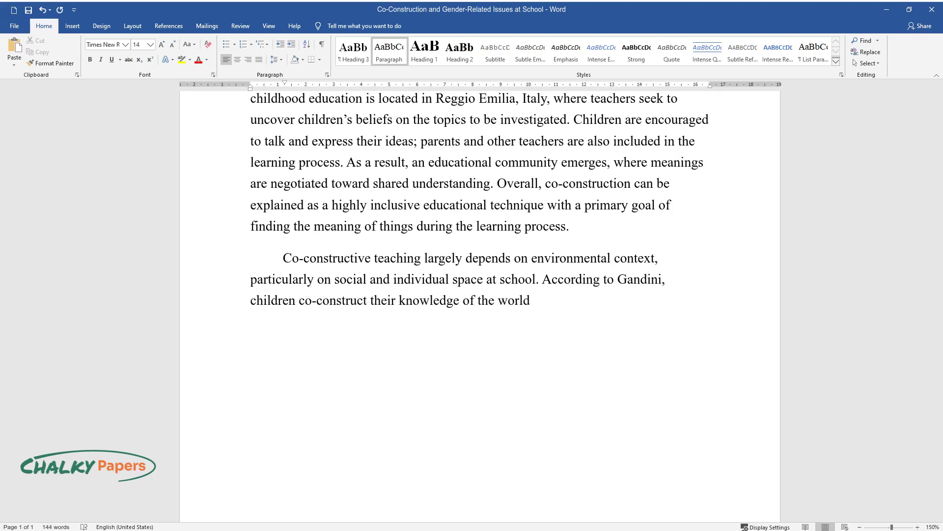
text( through shared activities, commun)
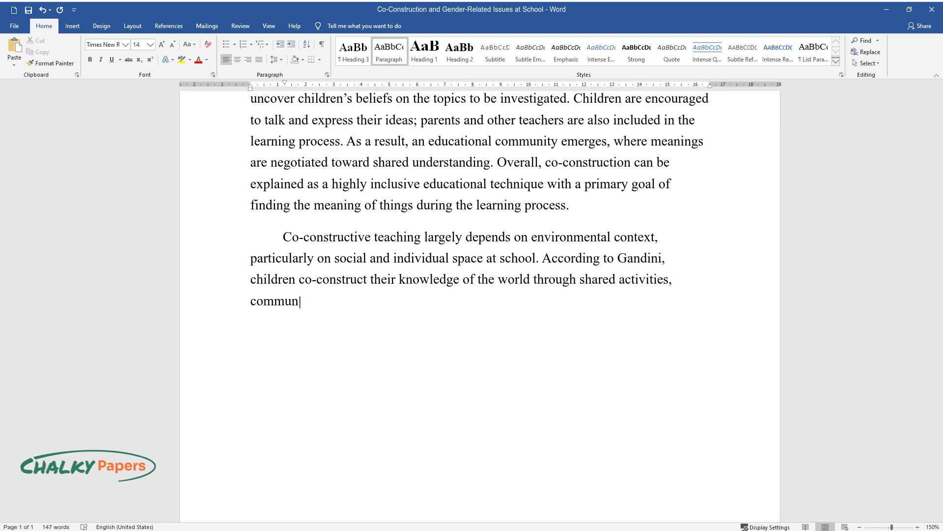
text(ication, cooperation, and even c)
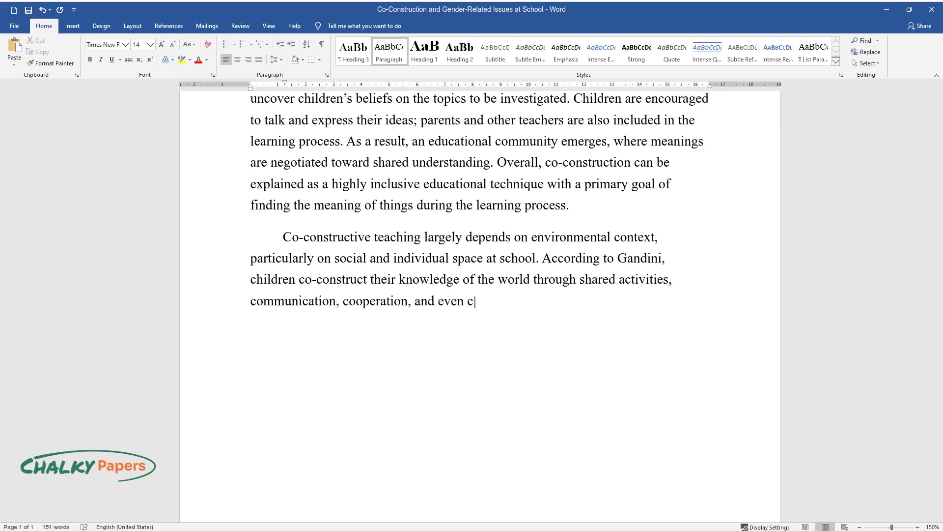
text(onflict. Therefore, environmental)
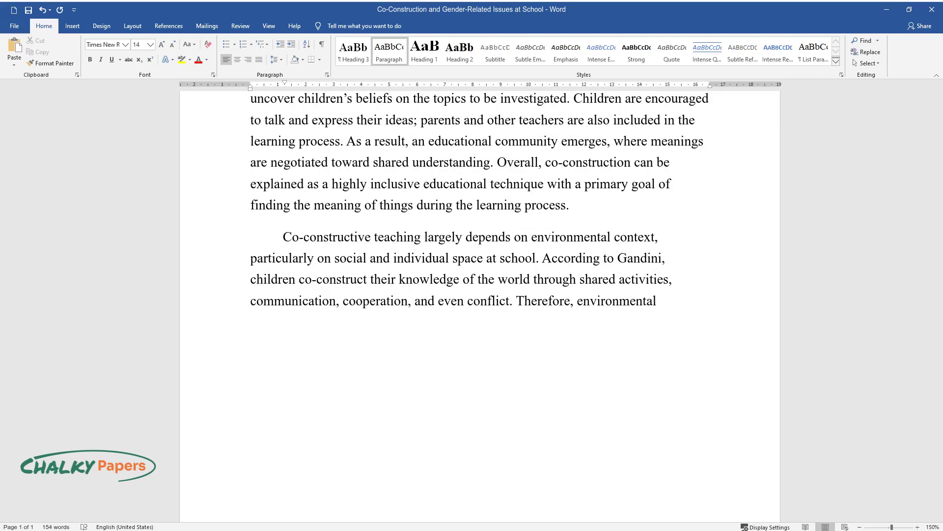
Add that environmental context should therefore facilitate encounters, interactions, and communications among the children and educators.
text( context should facilitate encoun)
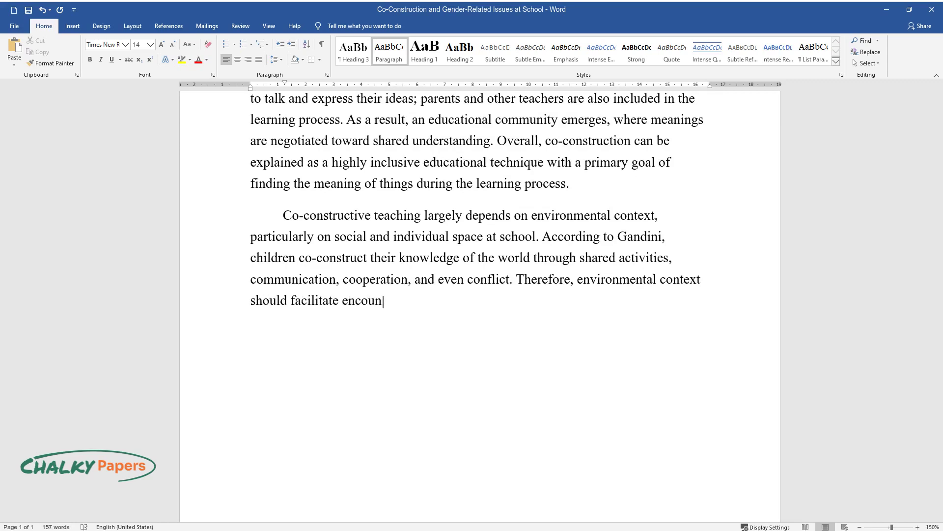
text(ters, interactions, and communica)
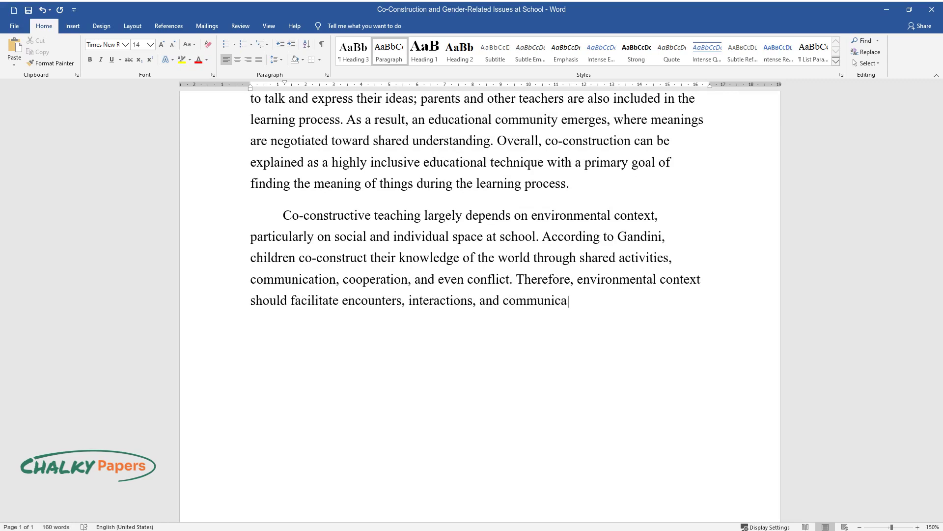
text(children and educ)
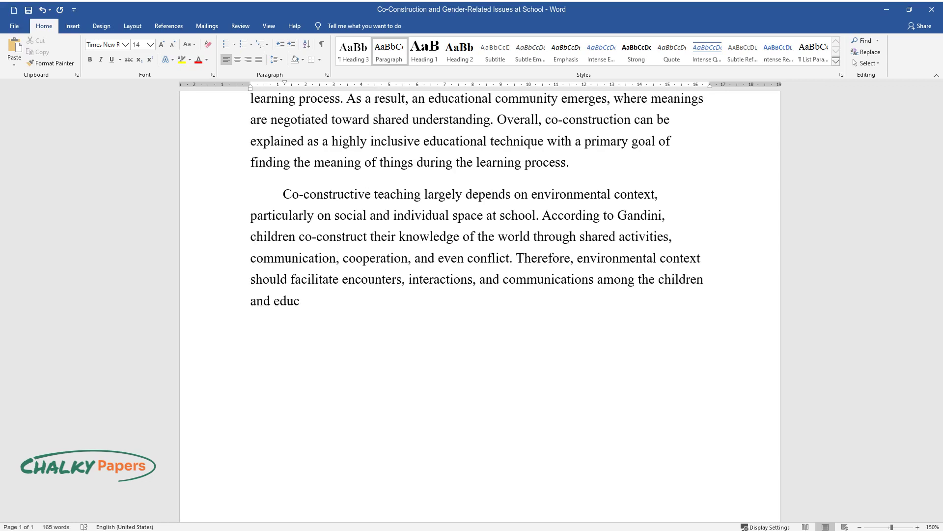
text(ators. Co-construction is signif)
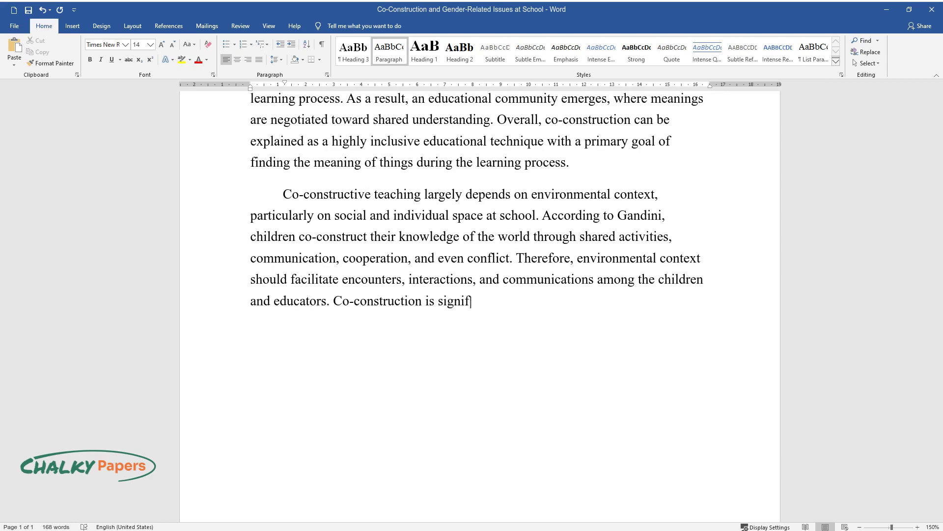
Add that co-construction is significantly more likely to occur when the space guarantees well-being and interaction between children and adults.
text(icantly more likely to occur when)
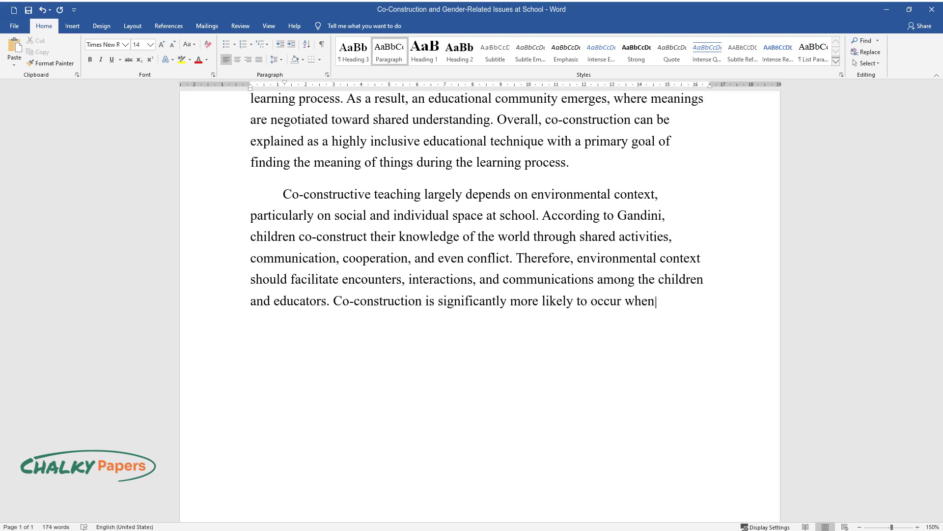
text( the space guarantees well-being)
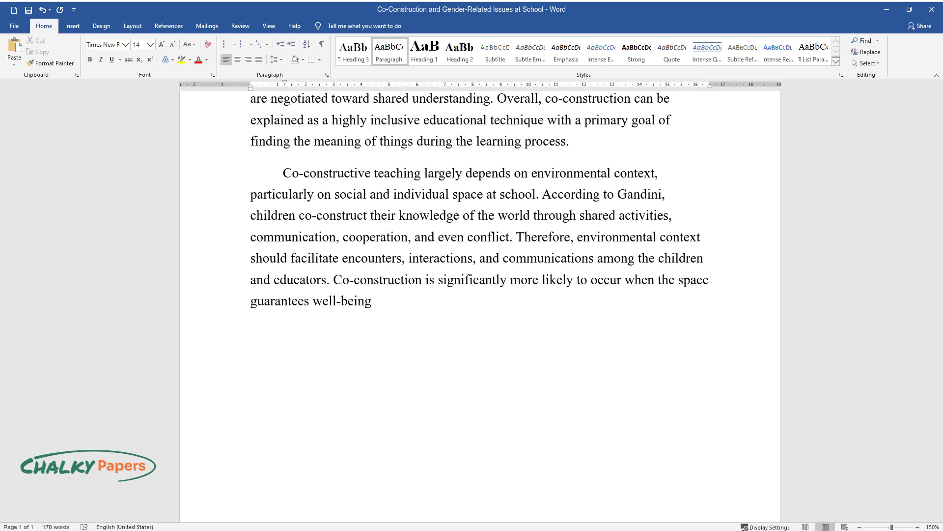
text( and interaction between children )
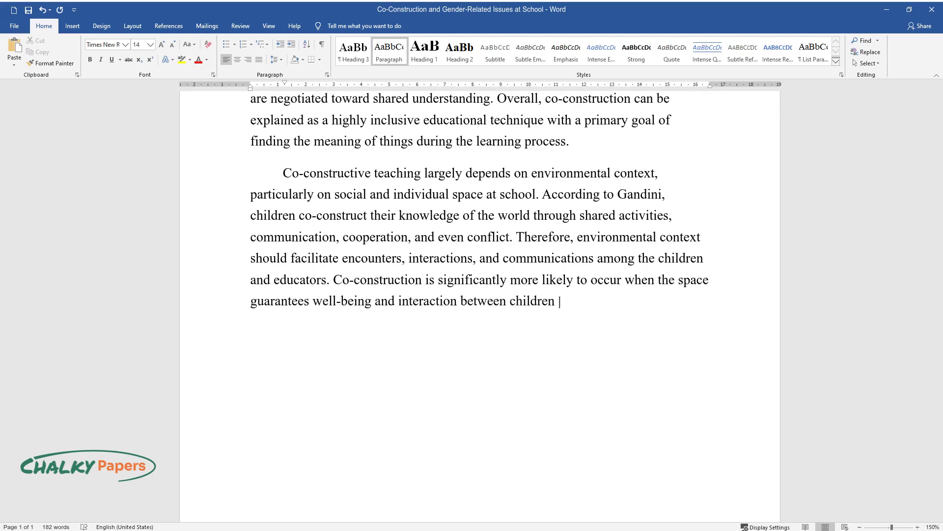
text(and adults. Gandini offers an ex)
Add Gandini's example of the Diana School, which is designed as a reflection of society.
text(ample of the Diana School, which)
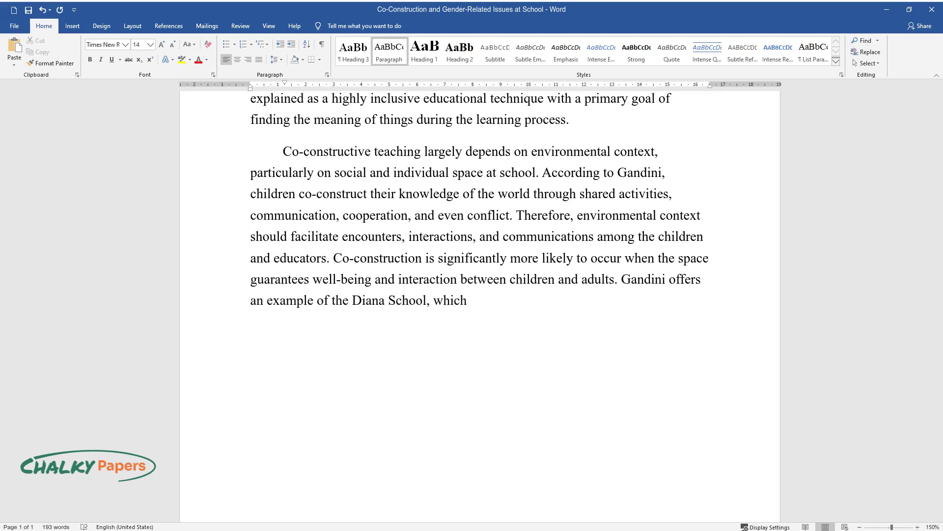
text( is designed as a reflection of so)
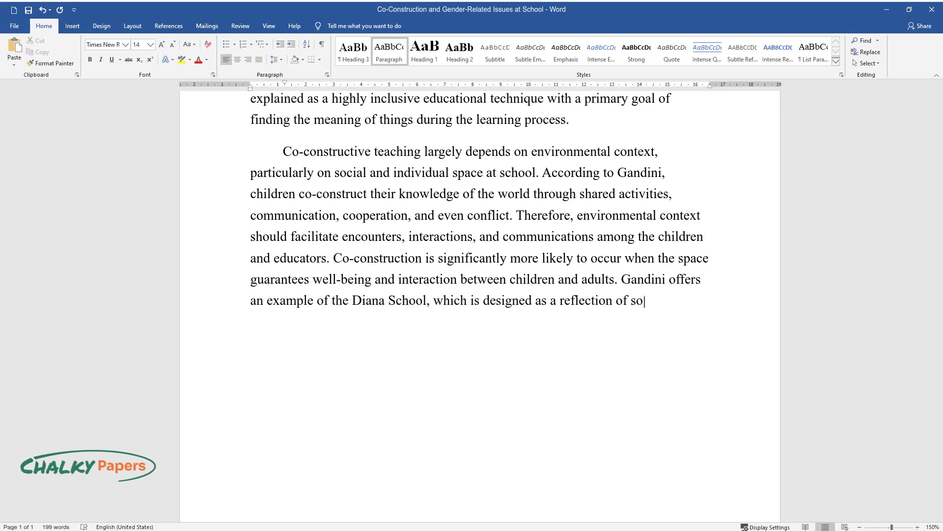
text(ciety. Children and adults often )
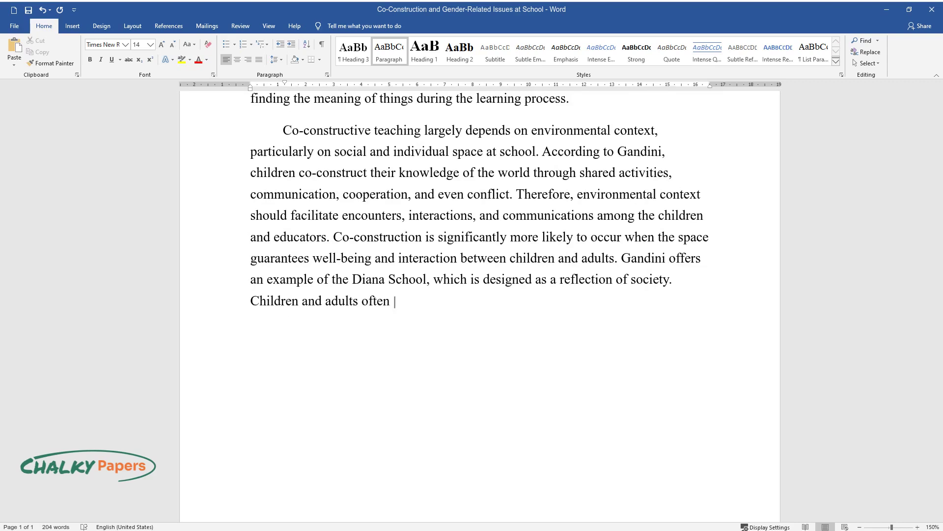
Finish the paragraph with children and adults meeting in the school's piazza (city square) and atelier (common studio), which facilitates social interactions and opportunities for co-construction.
text(meet in the school's piazza (the Italian word for)
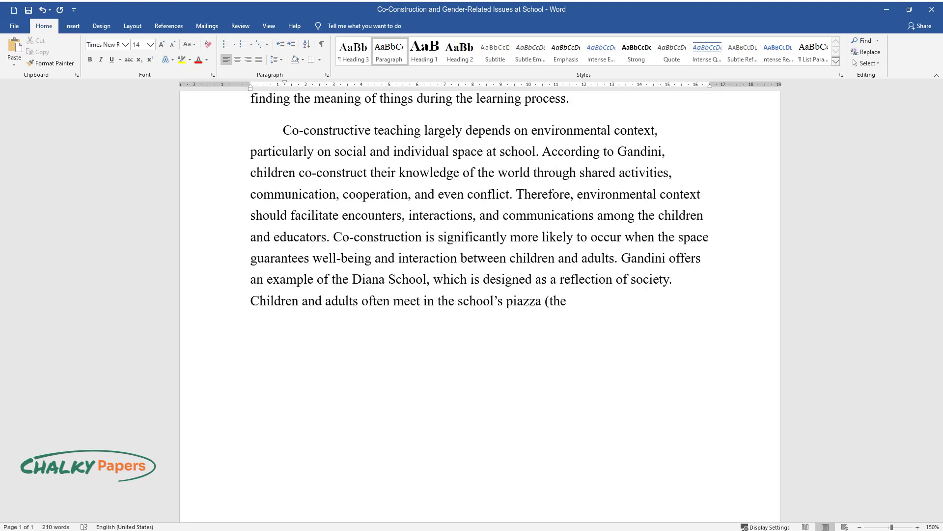
text( city square) an)
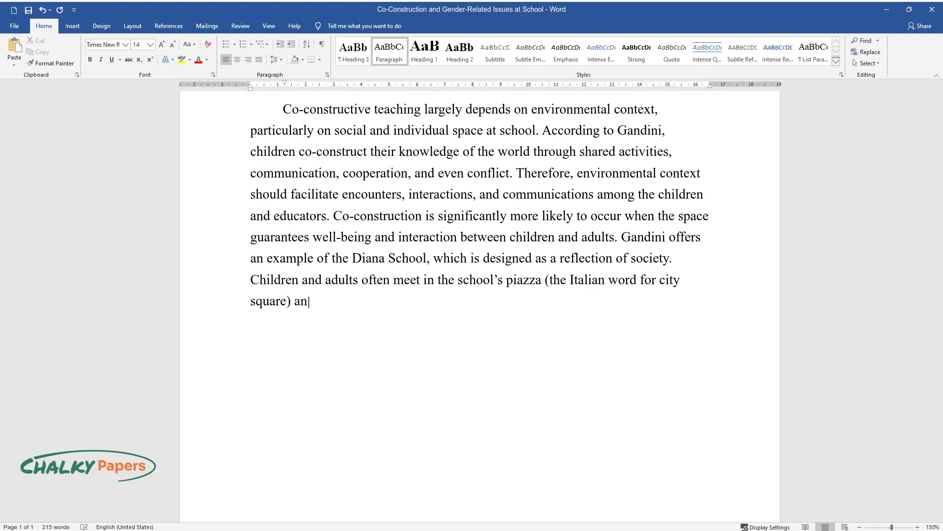
text(d interact in the atelier (a comm)
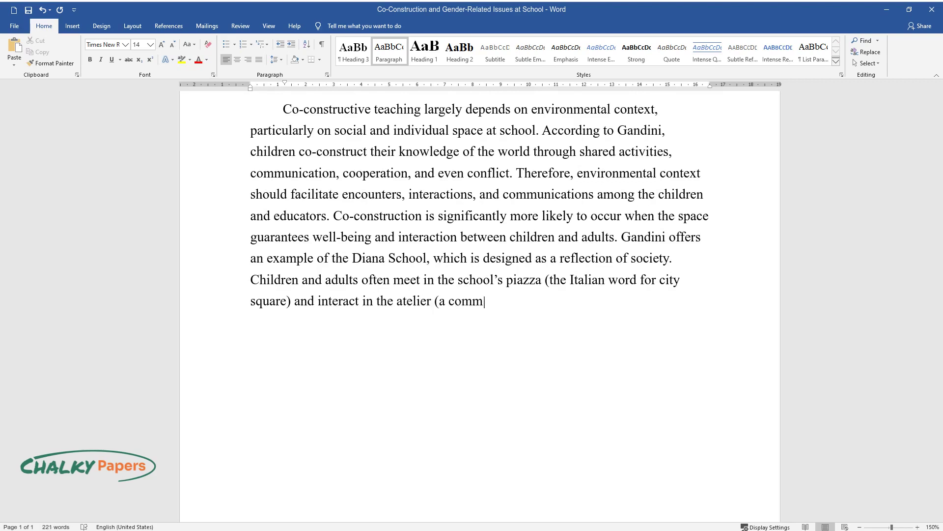
text(on studio) between classes, which)
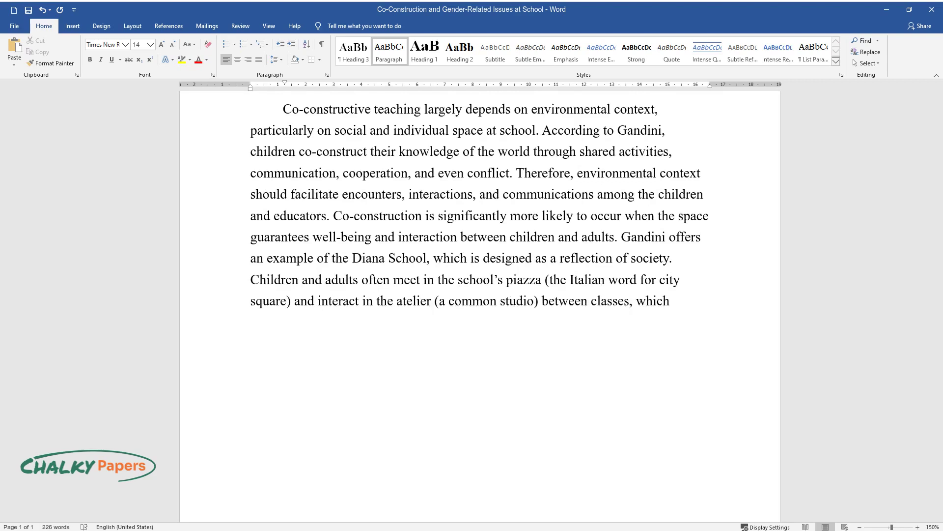
text( facilitates social interactions)
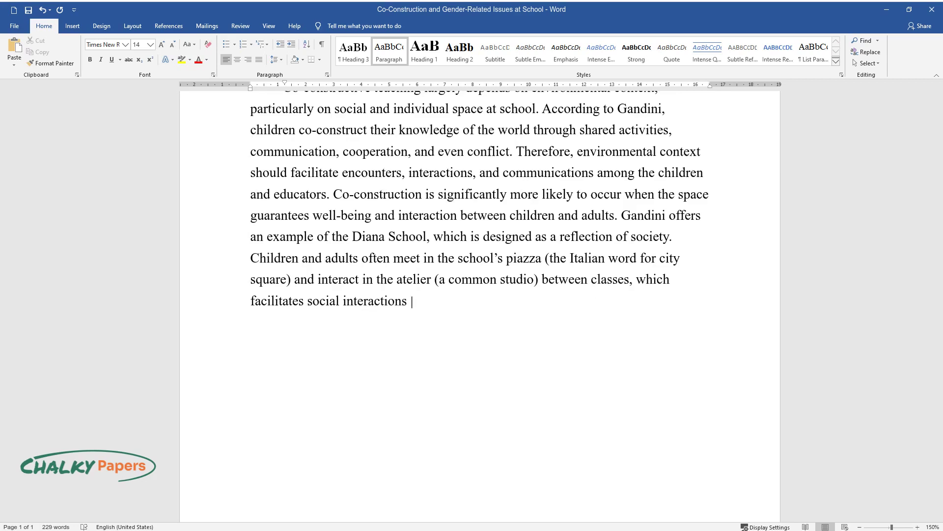
text(ortunities for co-construction.)
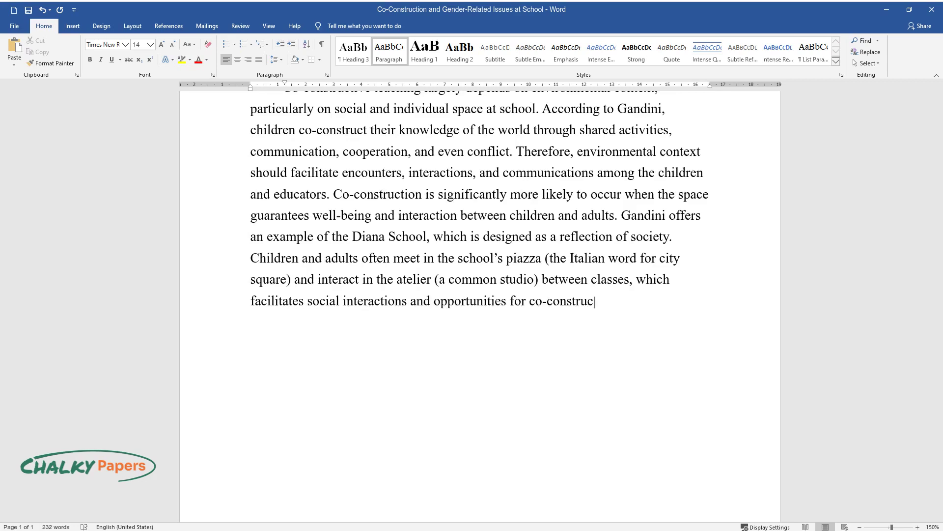
Start a third paragraph stating that, in regard to strategies for developing co-construction in children, I would likely use the pedagogy of listening.
key(Return)
text(In )
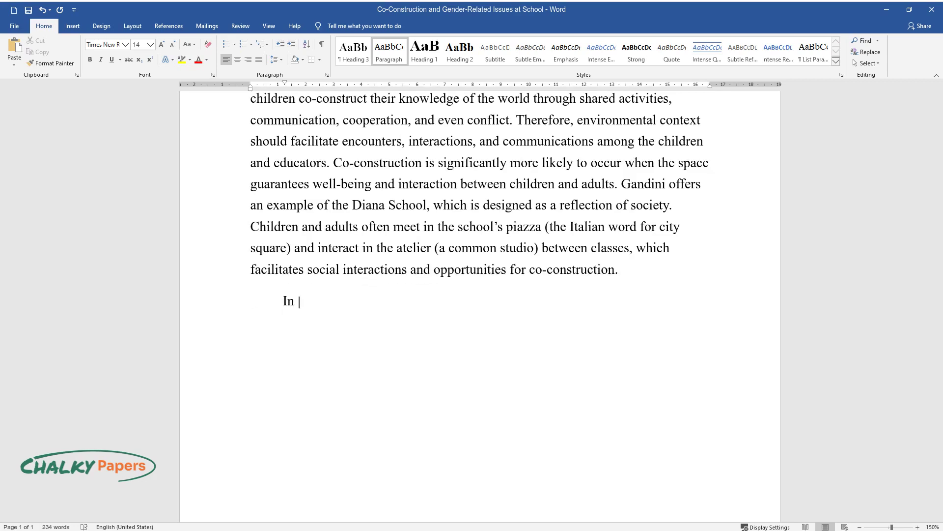
text(regard to strategies for developing)
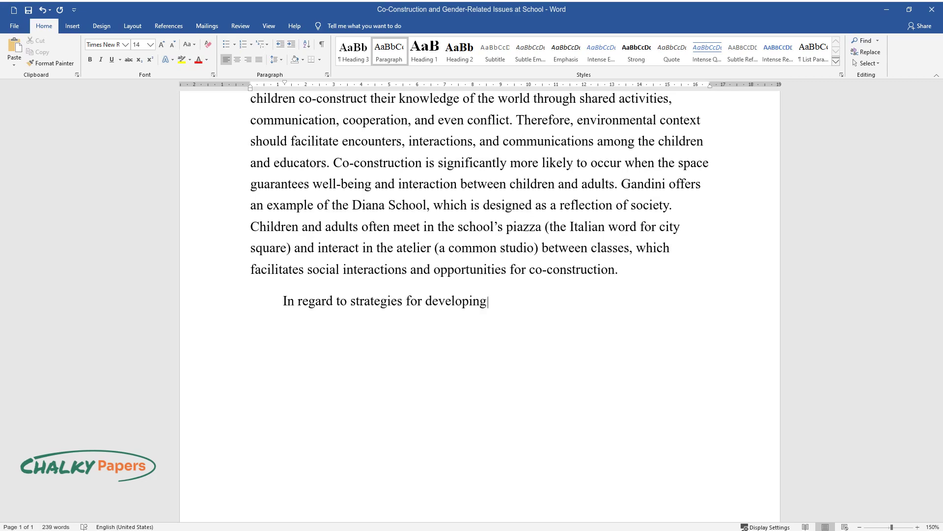
text( co-construction in children, I wo)
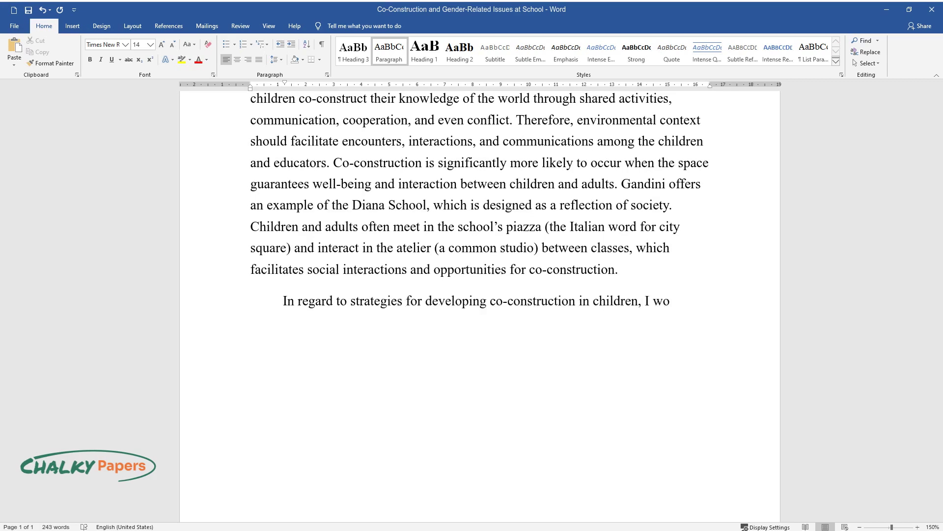
text(uld likely use the pedagog)
text(y of list)
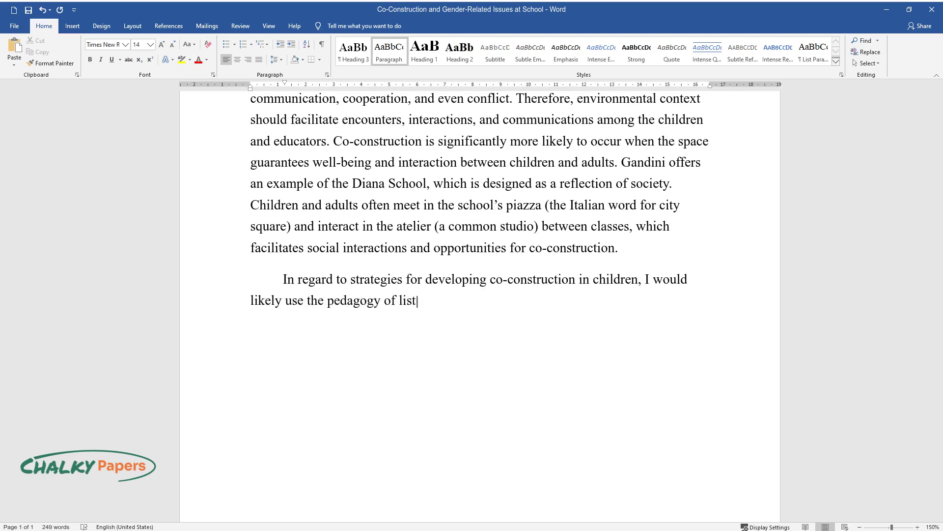
text(ening. The essence of co-construct)
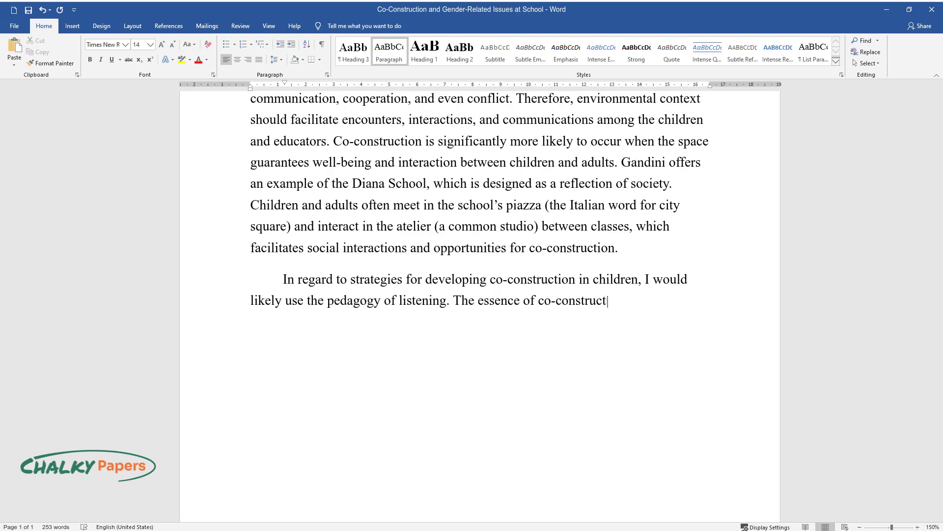
Add that co-construction's essence lies in finding shared interpretation and the meaning of the world around us, so I would create Rinaldi's “listening context”.
text(ion lies in finding the shared interpretatio)
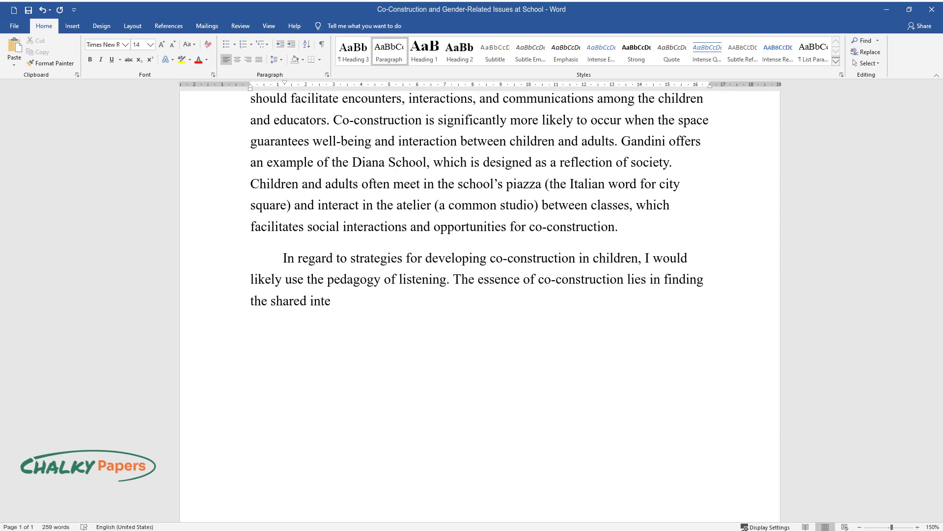
text(n, and the meaning of the)
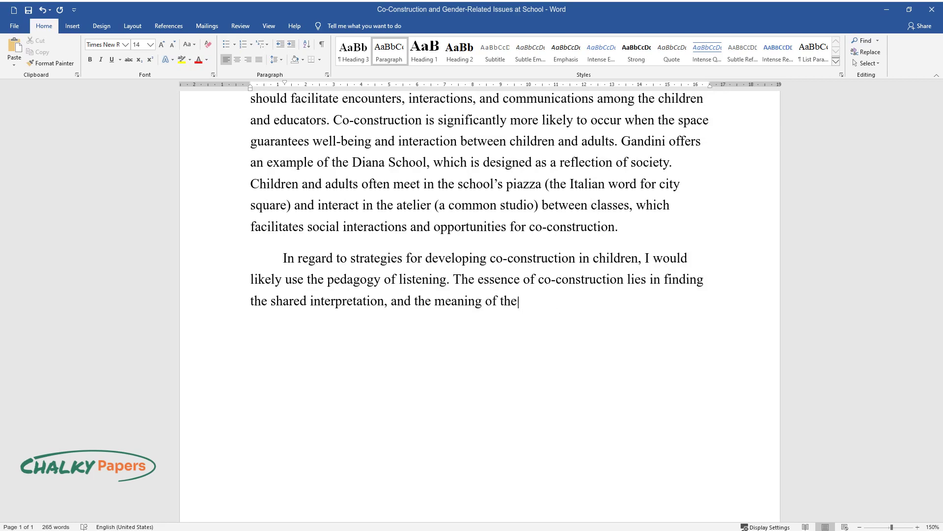
text( world around us. As such, I would try to create wha)
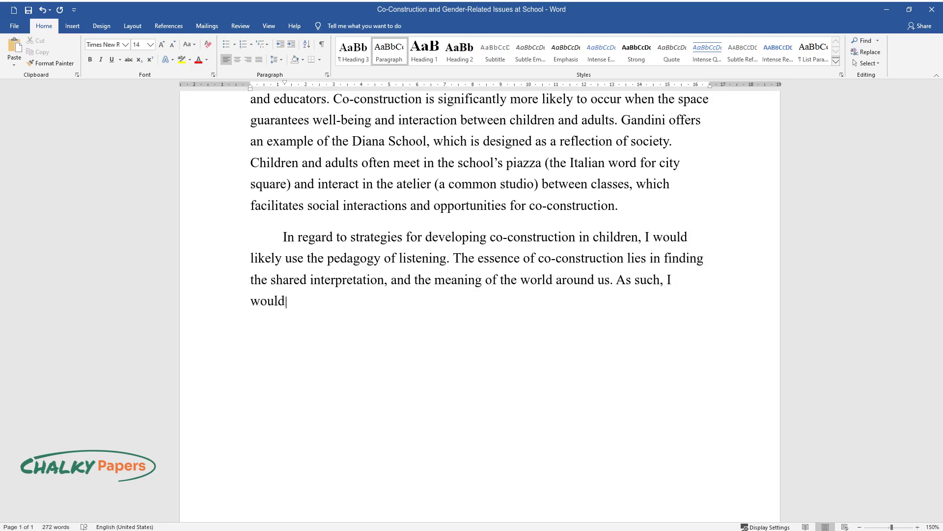
text(t Rinaldi called)
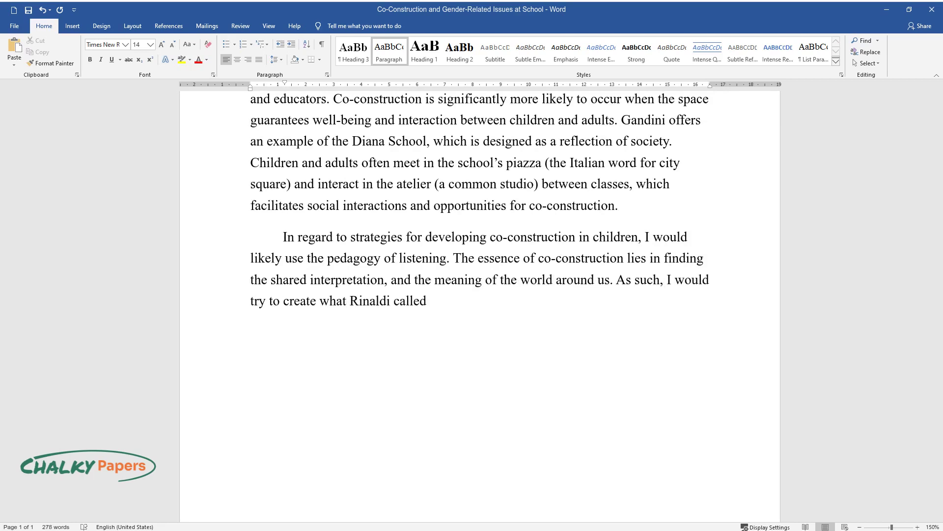
text( a “listening context”. Through the )
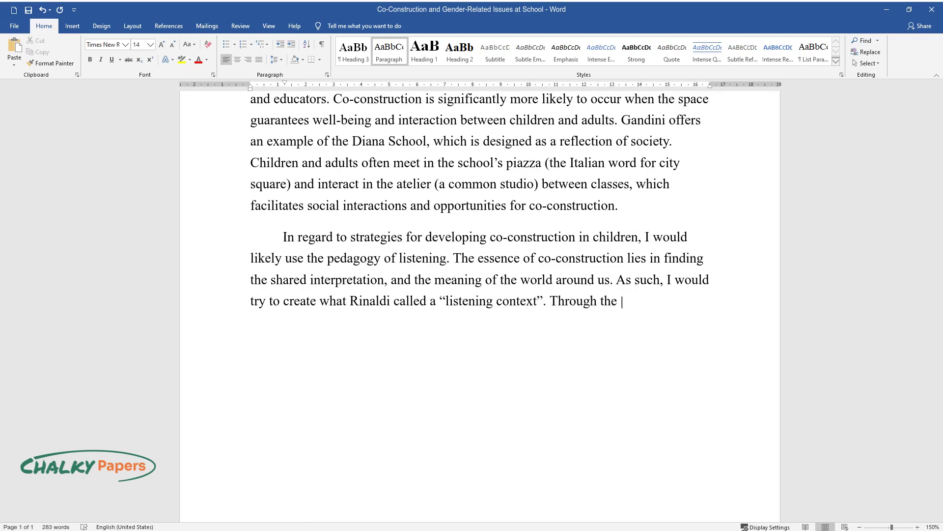
Continue the third paragraph: through the mutual exchange of emotions, words, and interpretations with children, I would ensure that their perspective is valued.
text(mutual exchange of emotions, words)
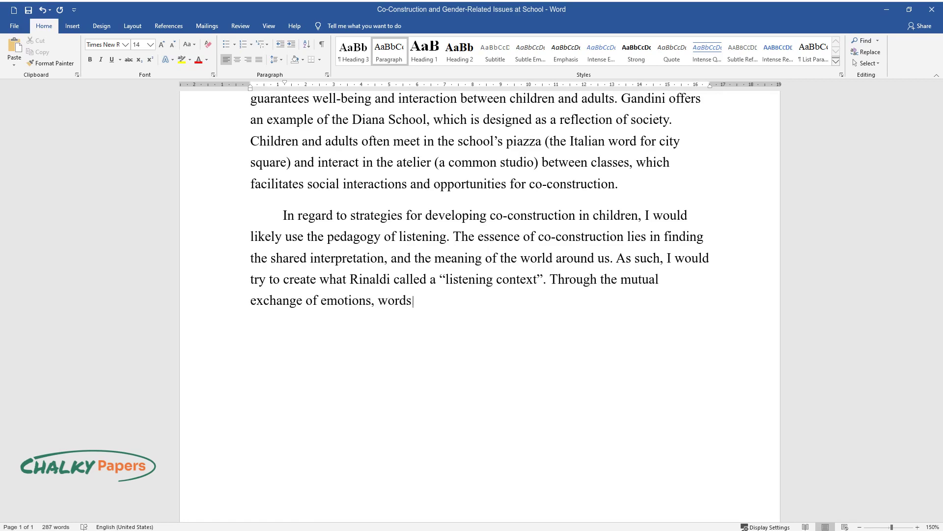
text(, and interpretations with children)
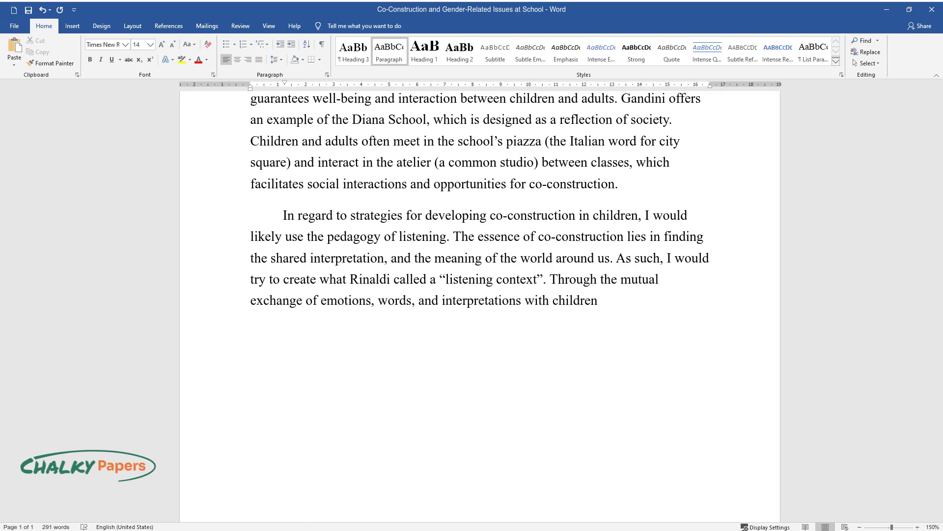
text(, I would ensure that their perspective is)
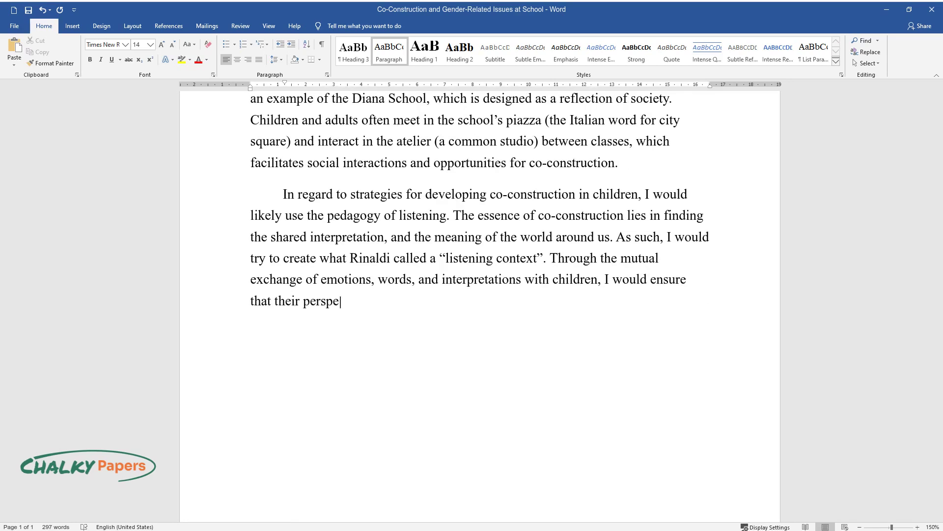
text( valued. Consequently, I w)
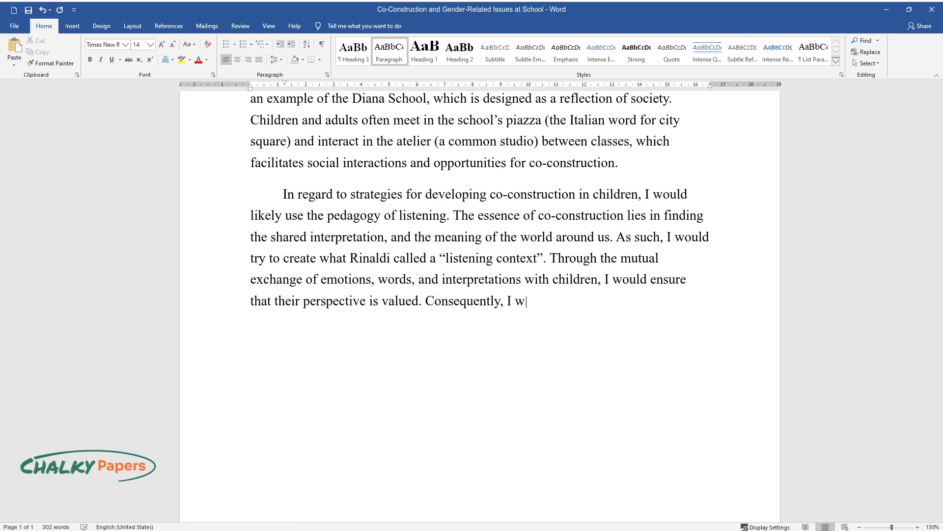
Finish the paragraph by stating I would become able to enrich their interpretations with my own, thus developing a co-constructed understanding of concepts.
text(ould become able to enrich their in)
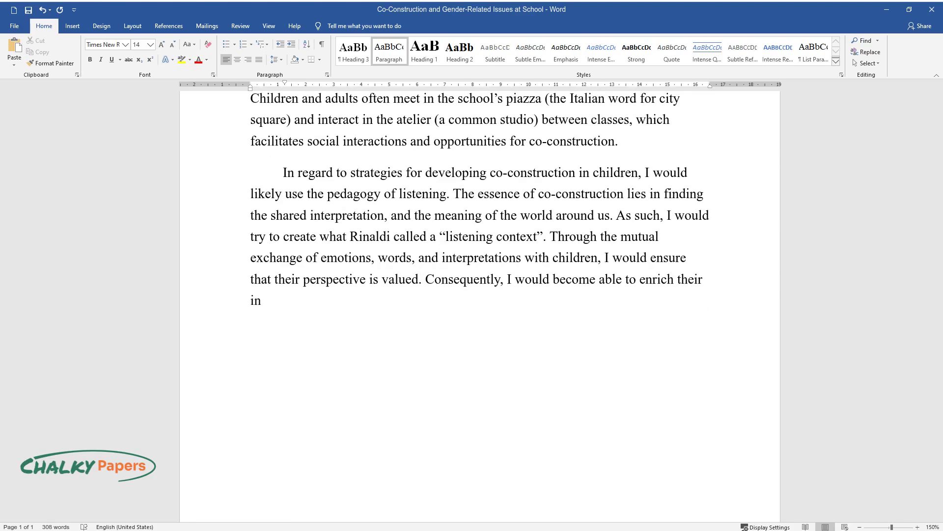
text(terpretations with my own, thus de)
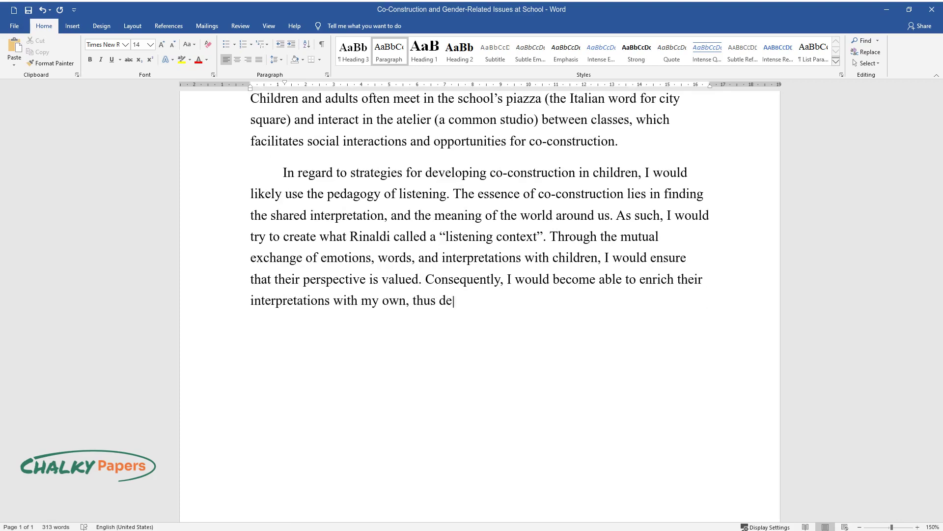
text(veloping a co-constructed understanding of concepts.)
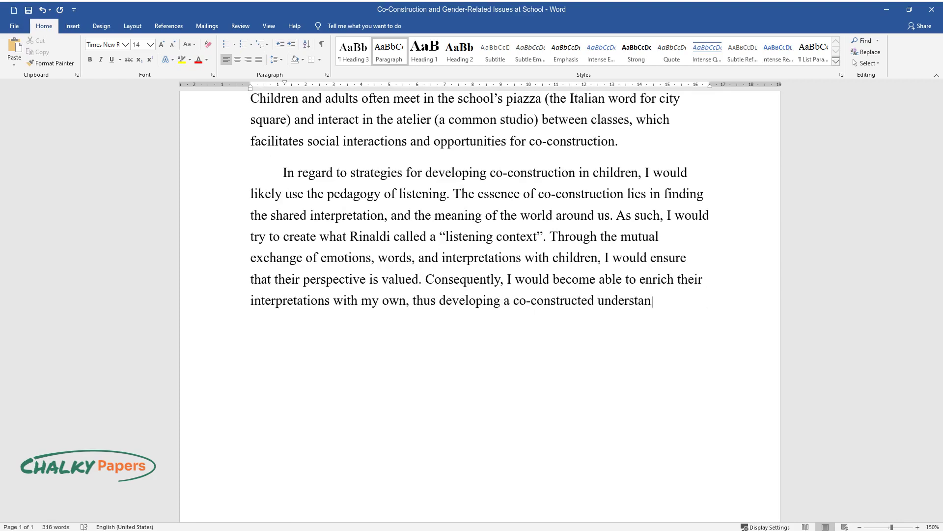
Add the section heading "Gender-Related Issues in the Classroom" in the Heading 2 style below the paragraph.
key(Return)
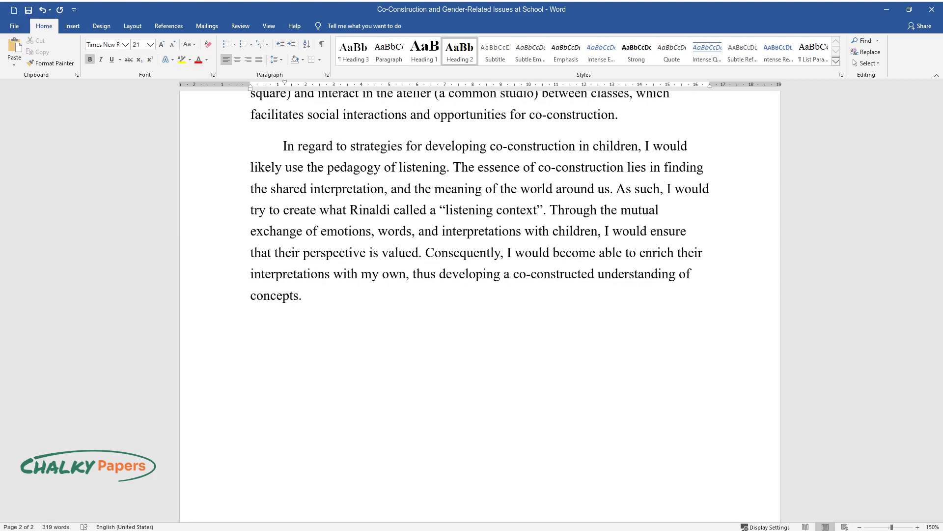
text(Gender-Related Issues in the)
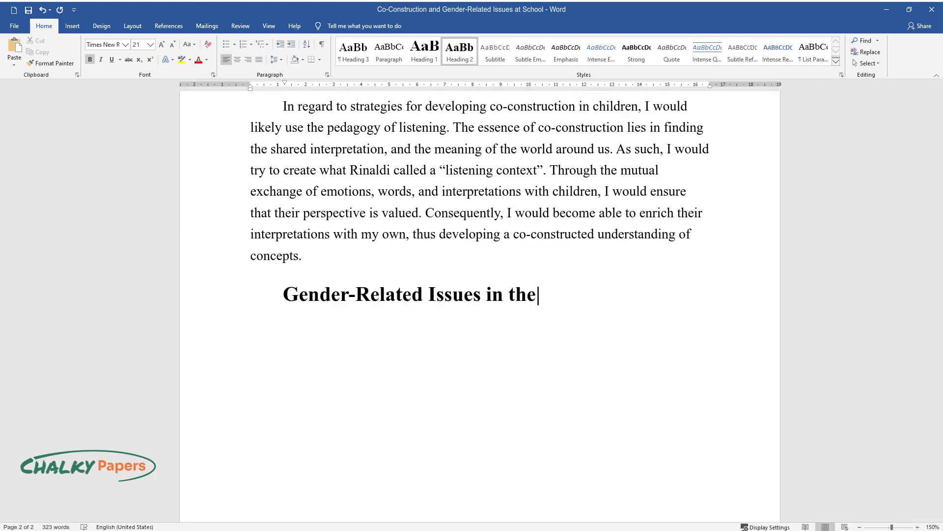
text( Classroom)
key(Return)
Open the section with "In my opinion, a teacher should be aware of the following three gender-related issues in the classroom.".
text(In my)
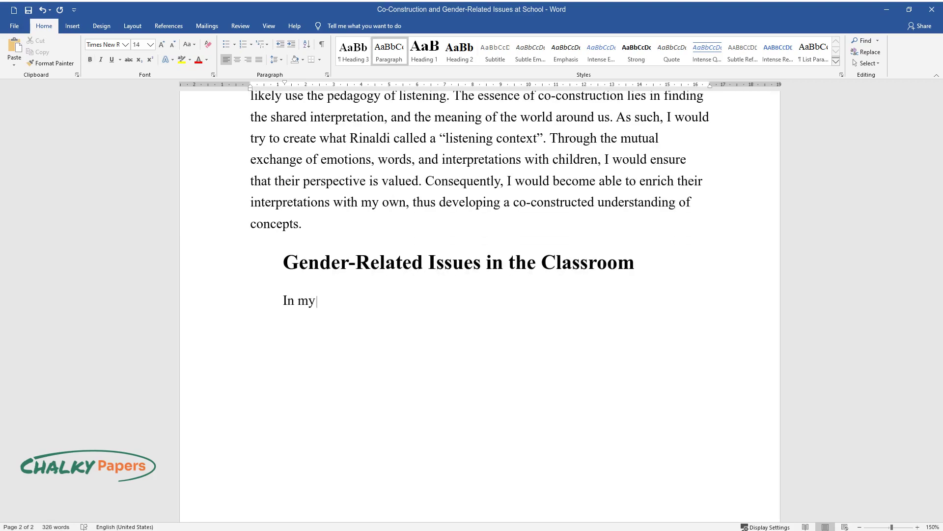
text( opinion, a teacher should be awa)
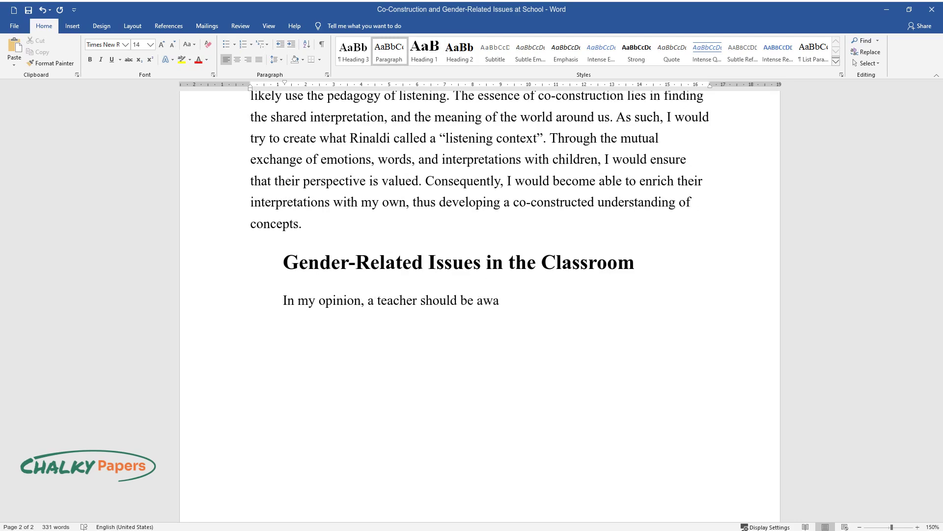
text(re of the following three gender-)
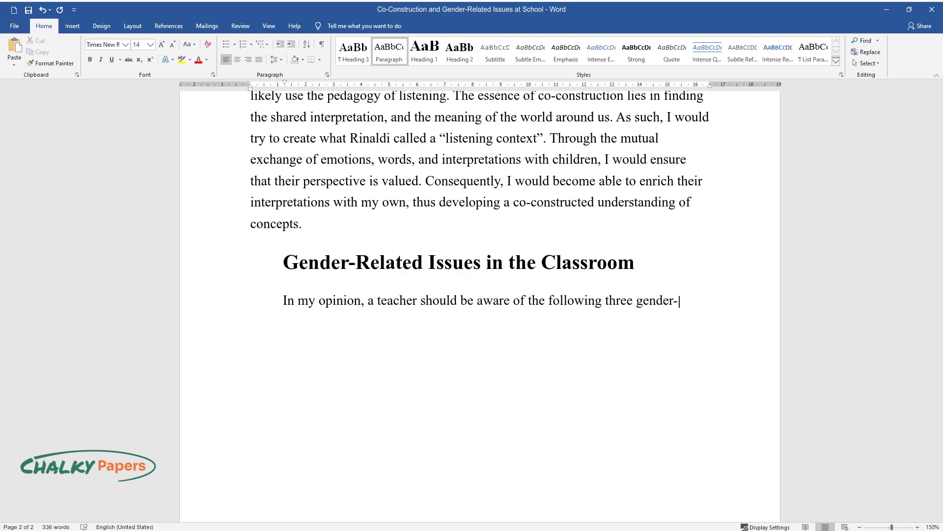
text(related issues in the classroom.)
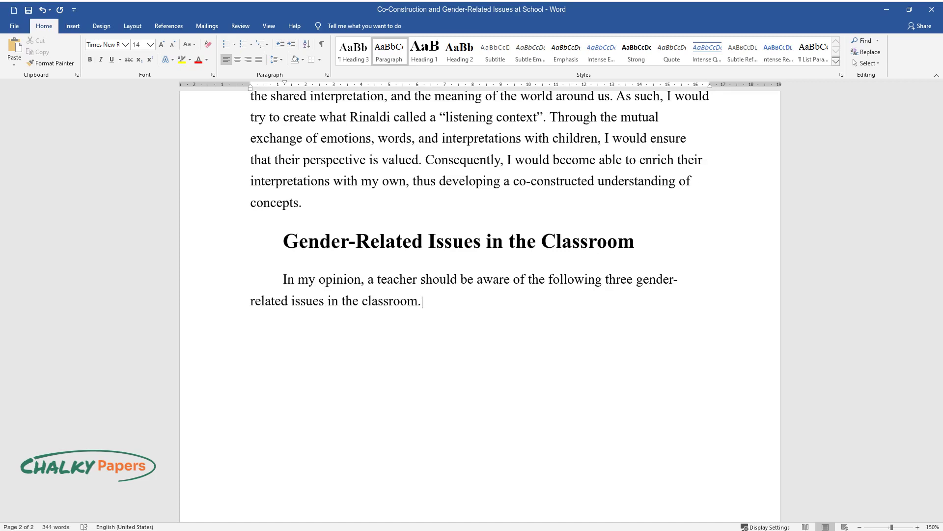
Add the first issue: children from different ethnic and cultural backgrounds may have a different understanding of gender and gender roles in society.
text( Firstly, children from different ethnic and cultural backgrounds may have)
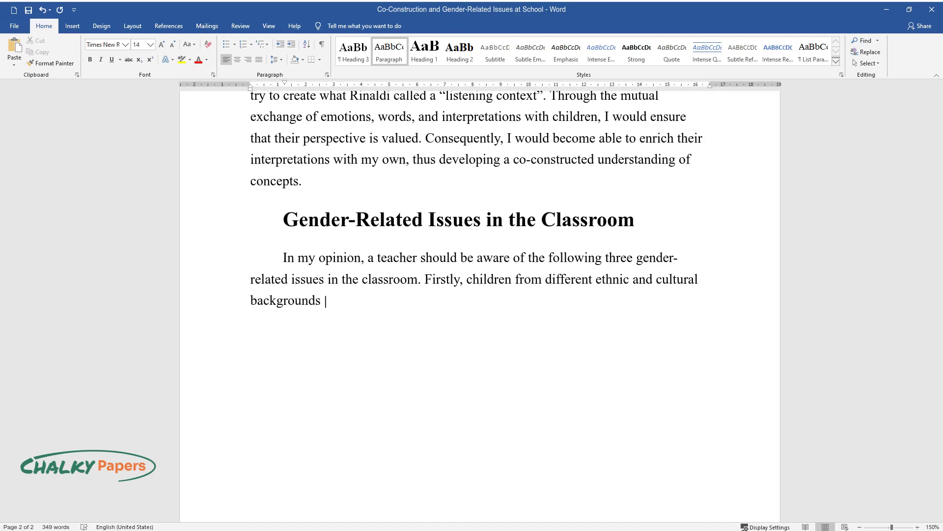
text( a different understandin)
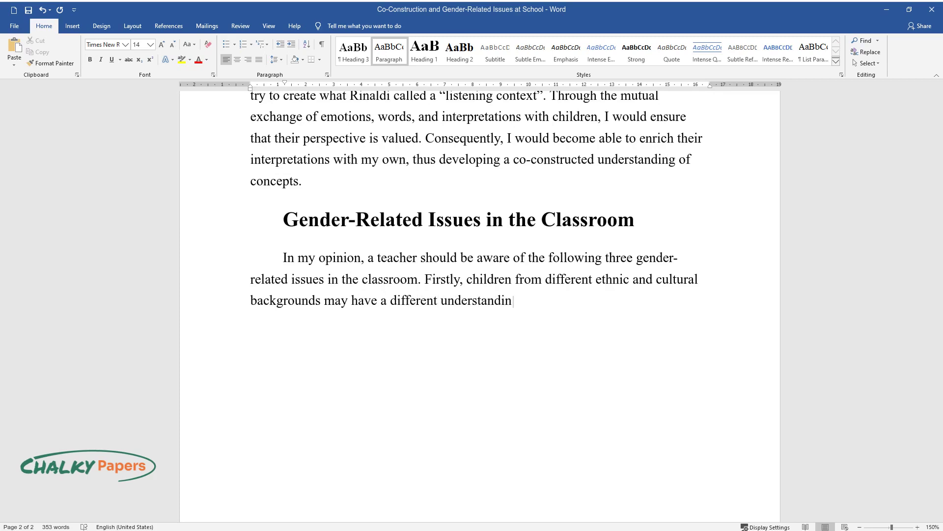
text(g of gender and gender roles in s)
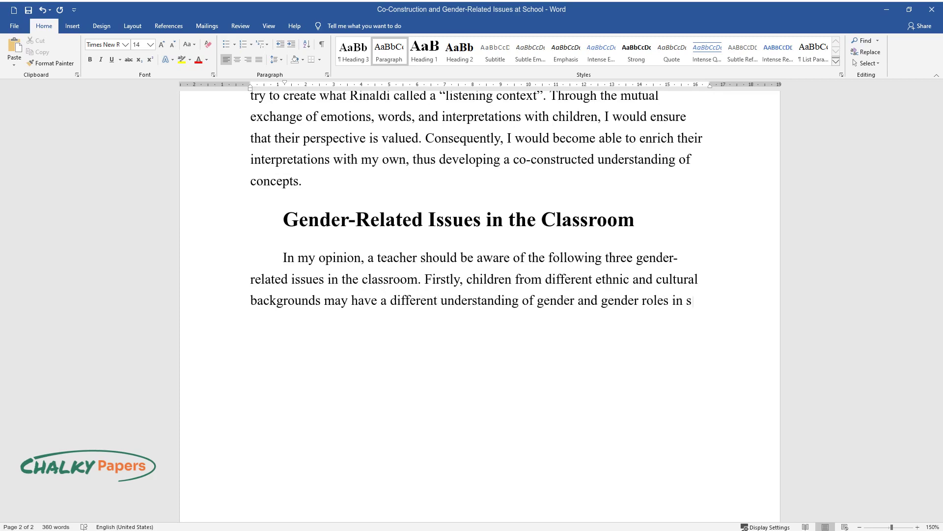
Add the second issue: gender may manifest itself in behavioral and social differences, with girls shyer and quieter in the classroom and boys more aggressive.
text(ociety. Secondly, gender may man)
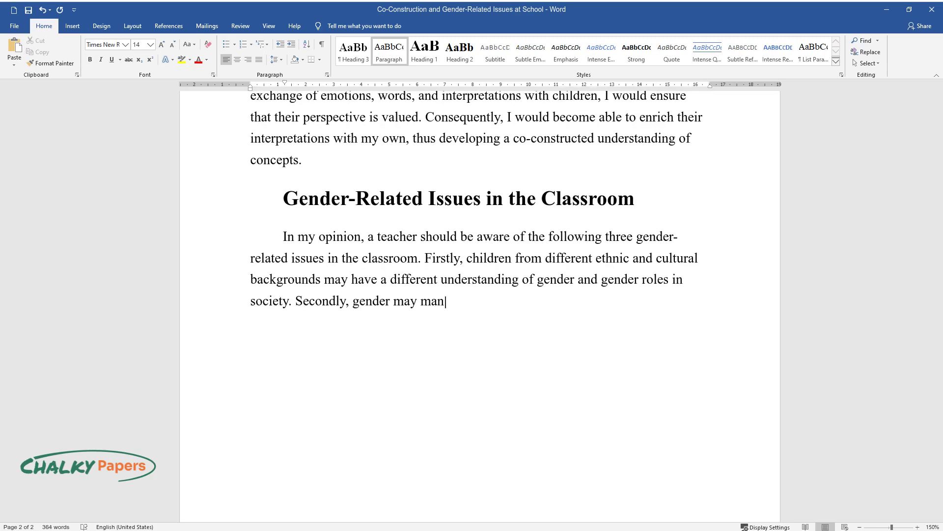
text(ifest itself in behavioral and so)
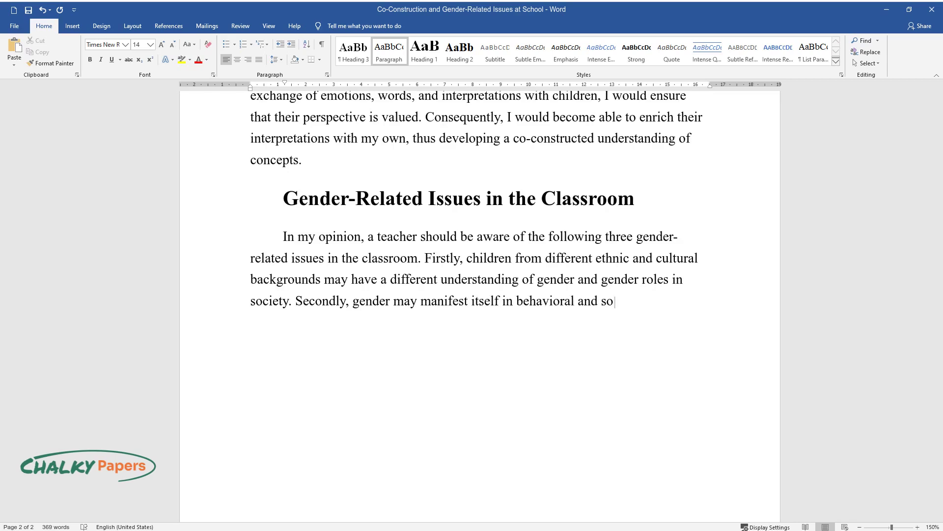
text(cial differences — for instance, )
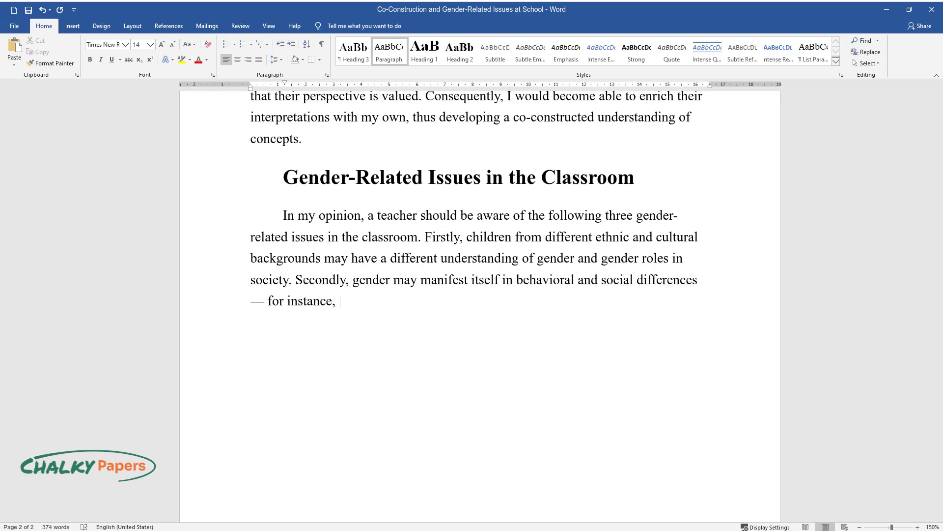
text(girls may be shyer and quieter in)
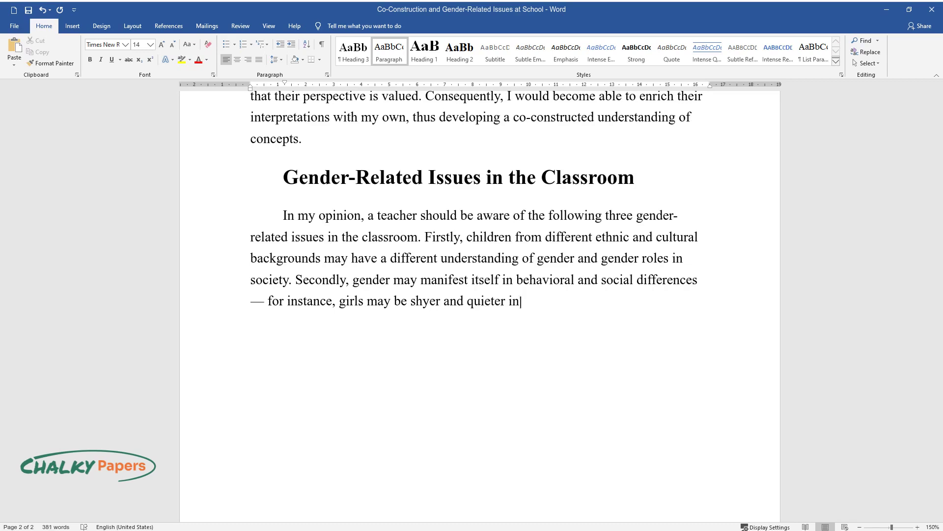
text( the classroom, whereas boys may be more aggressi)
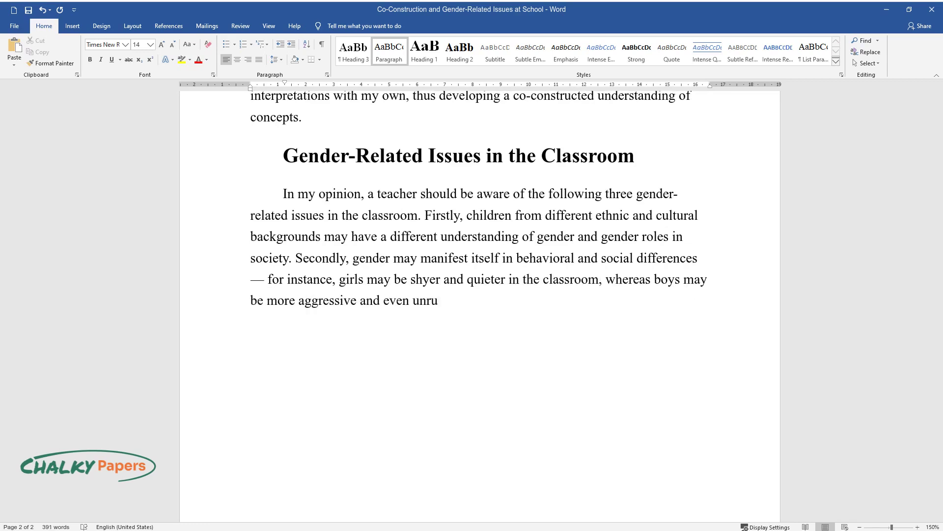
Finish the paragraph with the last issue: gender may affect motivation for learning in early childhood education, and boys may lose motivation and become bored more easily.
text(ve and even unruly. Lastly, gender may affect mot)
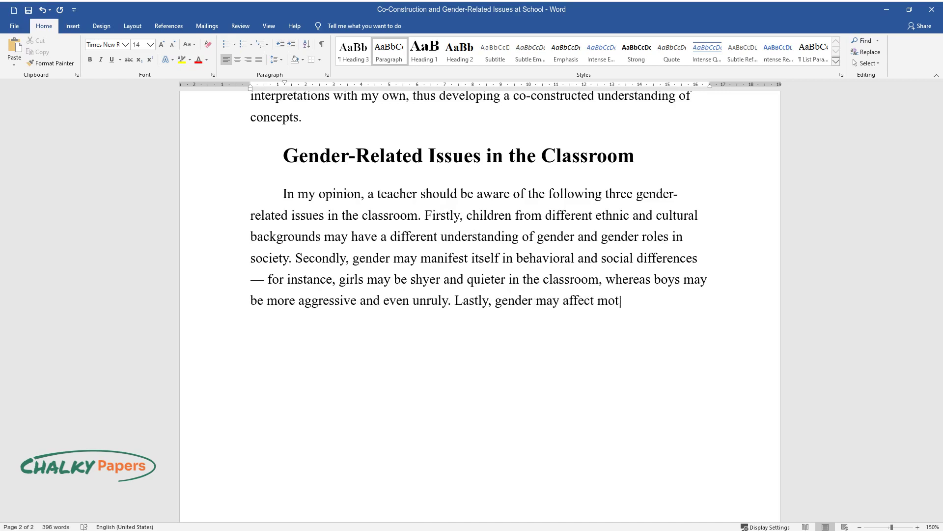
text(ivation for learning, esp)
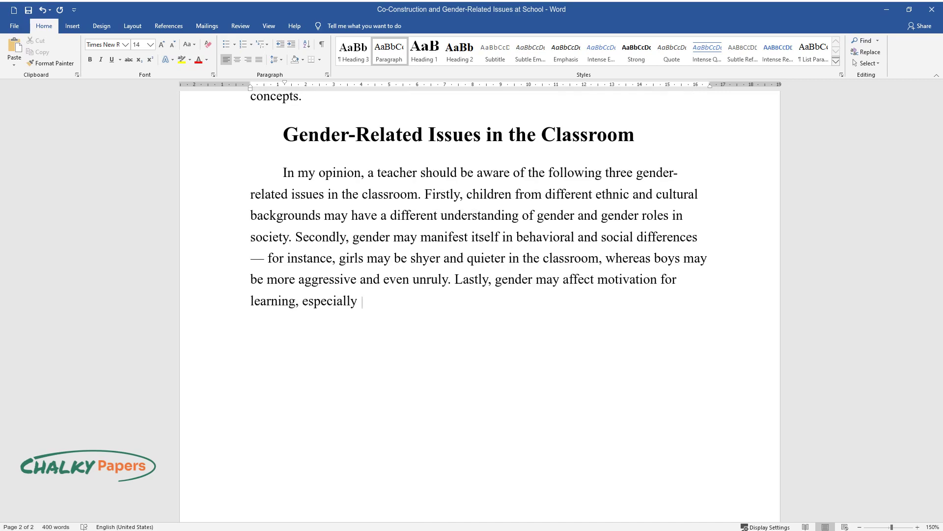
text(ecially in early childhood education. Boy)
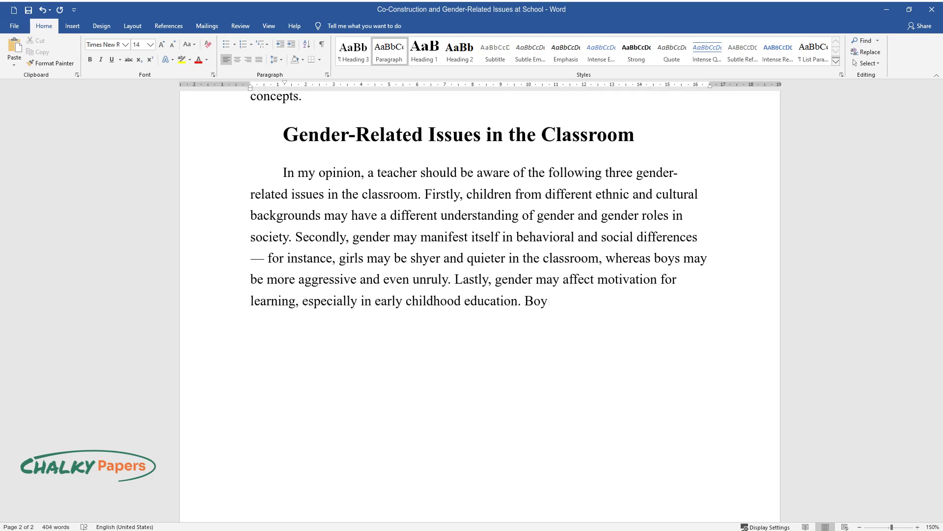
text(s may lose motivation to learn and become bored m)
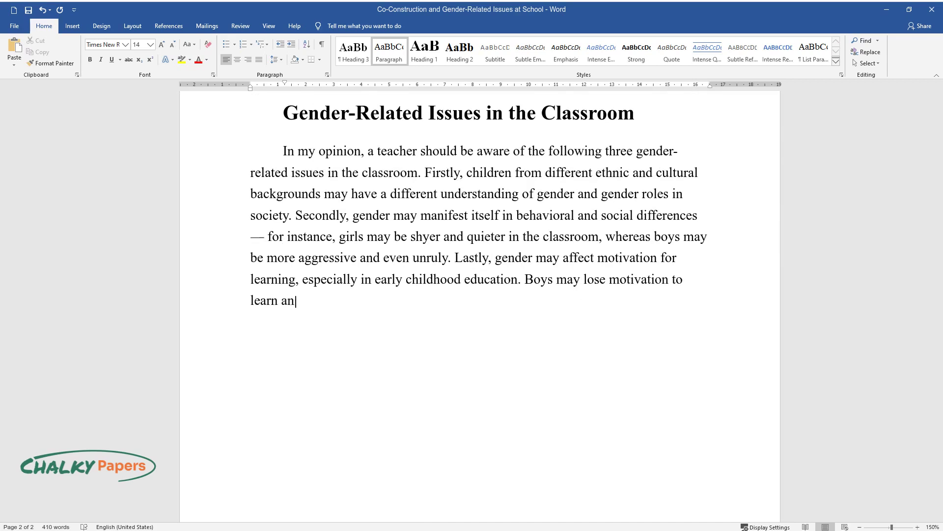
text(ore easily.)
key(Return)
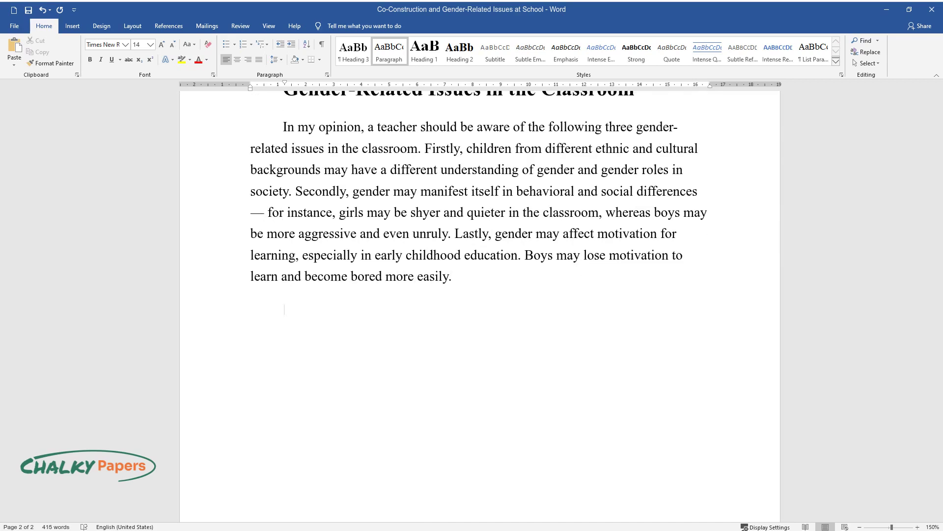
Start a new paragraph stating that the first issue can be addressed with the strategies applicable to working with linguistically and culturally diverse children.
text(The first issue can )
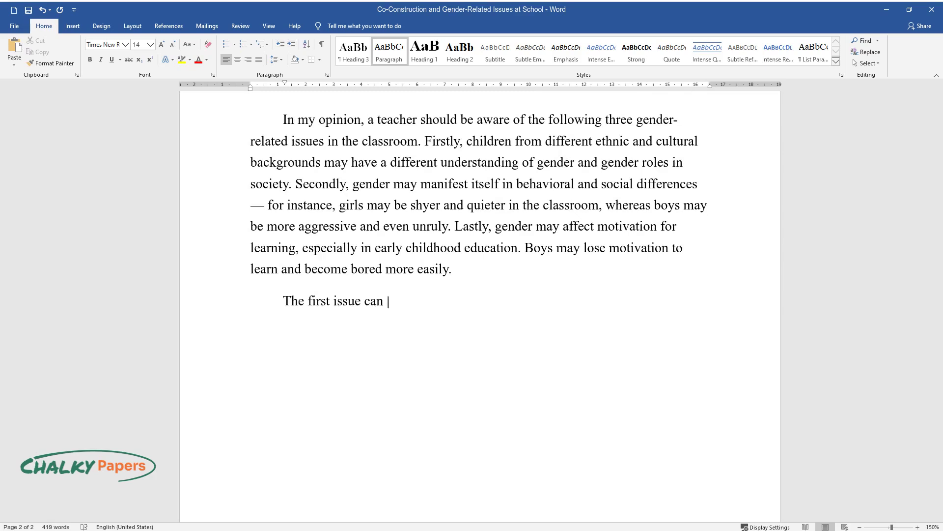
text(be addressed with the strategies ap)
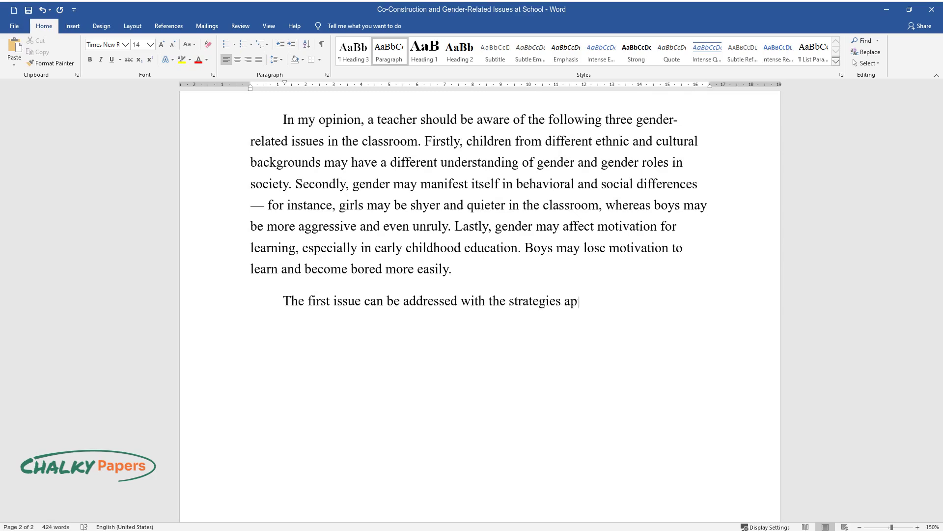
text(plicable to working with linguisti)
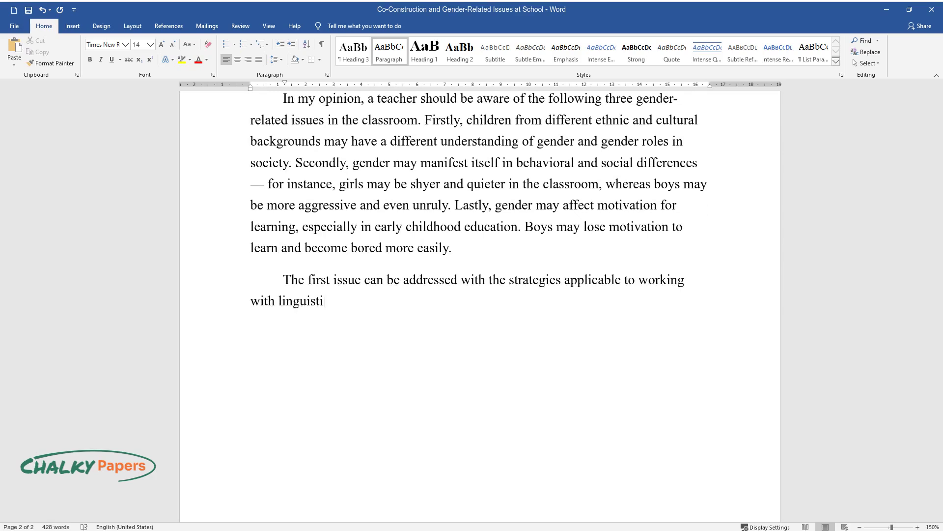
text(cally and culturally diverse childr)
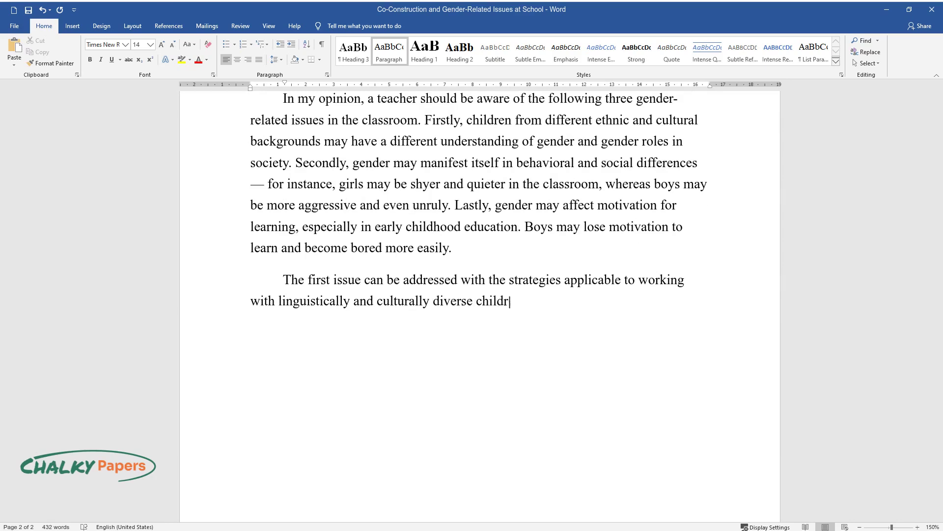
text(e)
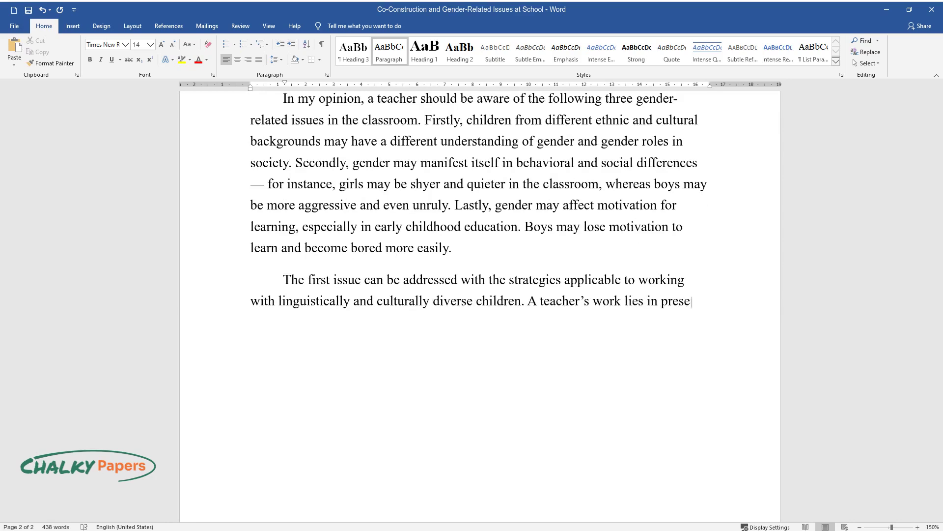
Add that a teacher's work lies in preserving and protecting a child's native language and culture, not replacing them with desirable constructs.
text(n. A teacher's work lies in preserving and protecting a child's nati)
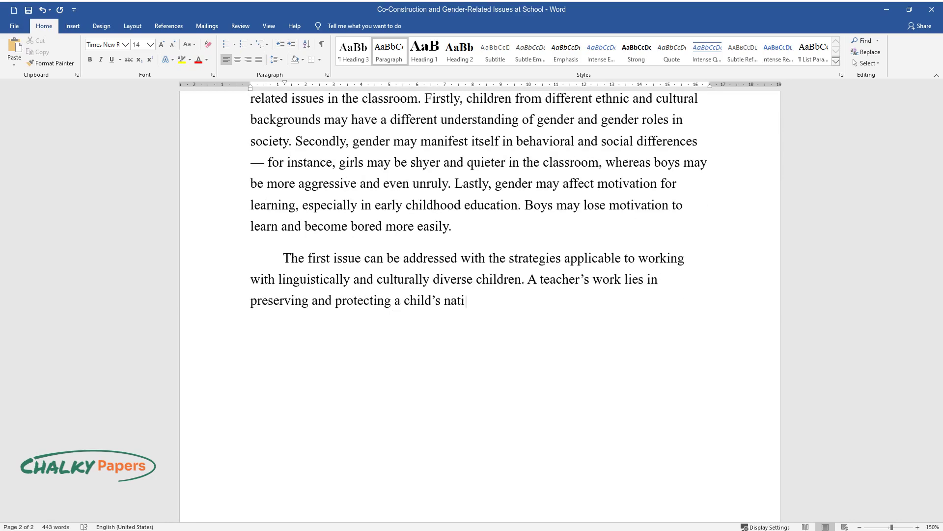
text(ve language and culture, not repla)
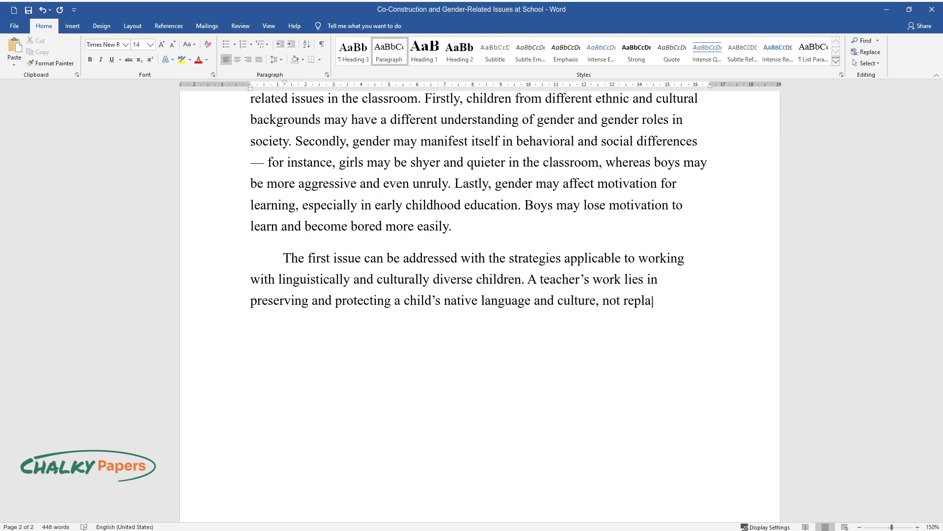
text(cing them with desirable constructs)
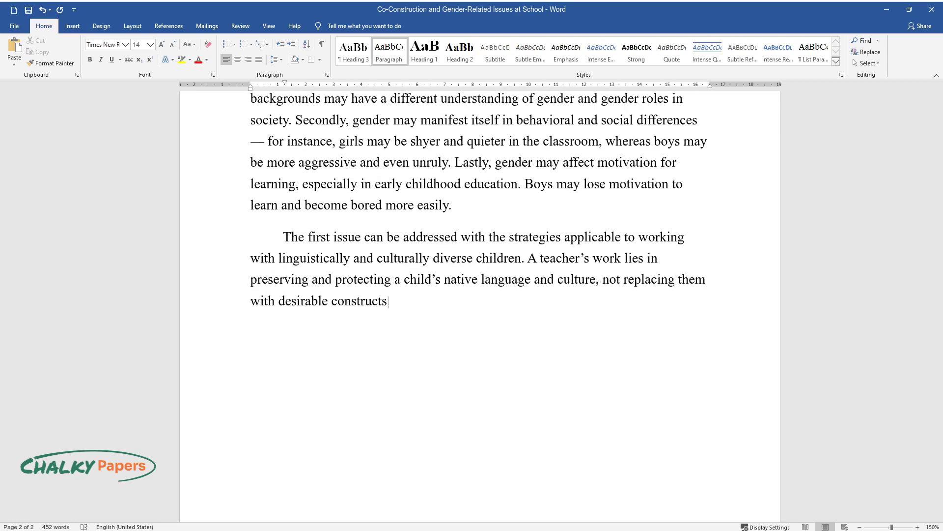
Cite the researcher's suggestion of making every child accepted and wanted, emphasizing similarities before differences, and modifying negative attitudes toward different cultures.
text(. In this regard, Chumak-Horbatsch)
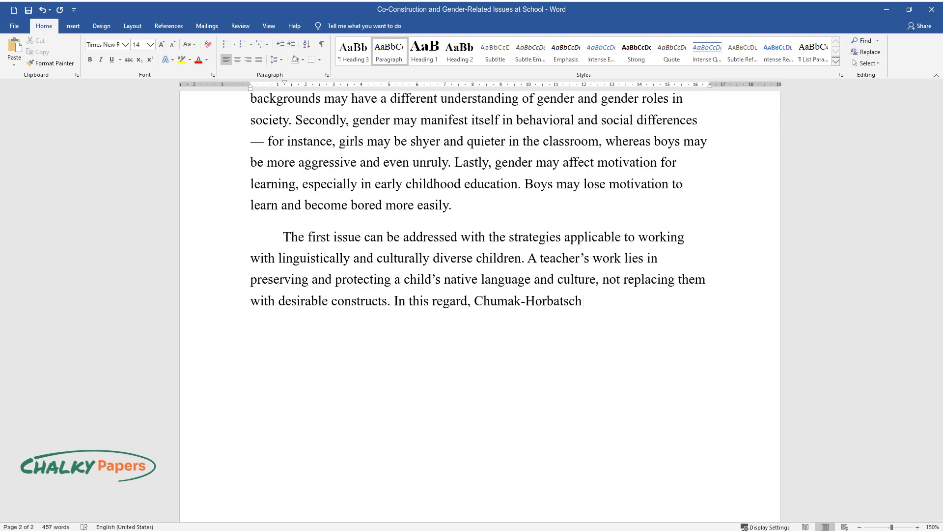
text( suggests making every child accept)
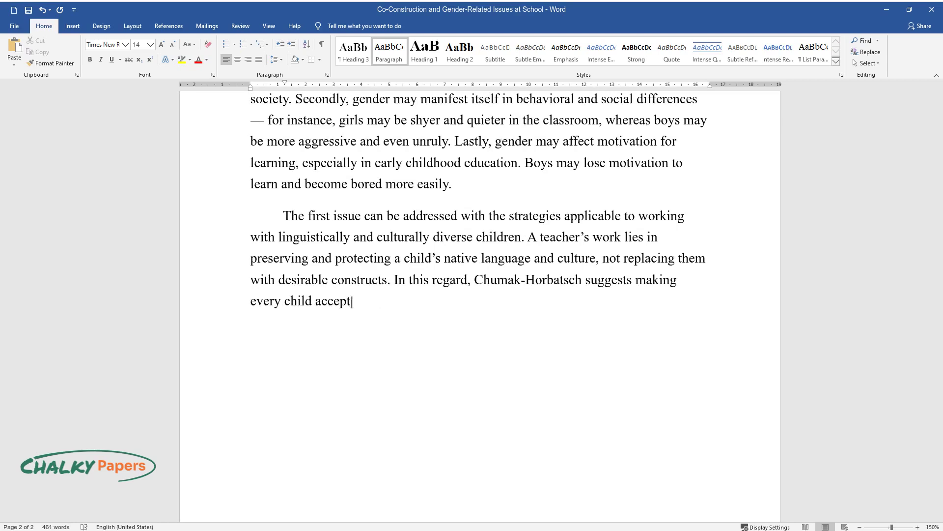
text(ed and wanted, emphasizing similar)
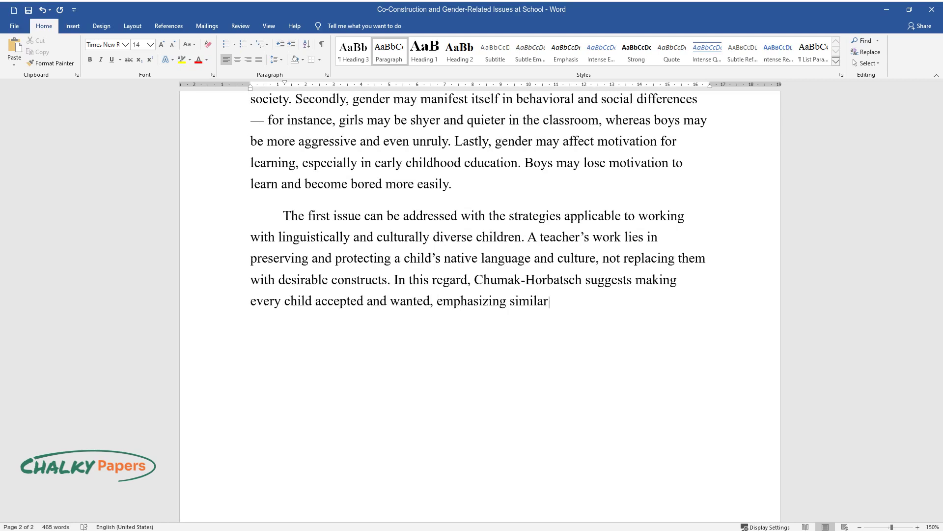
text(ities before differences, and modifying neg)
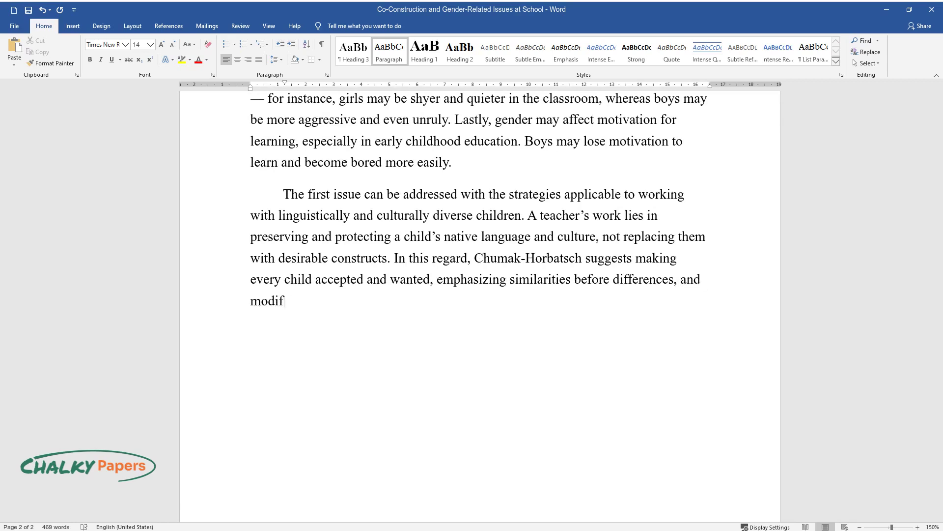
text(ative attitudes toward dif)
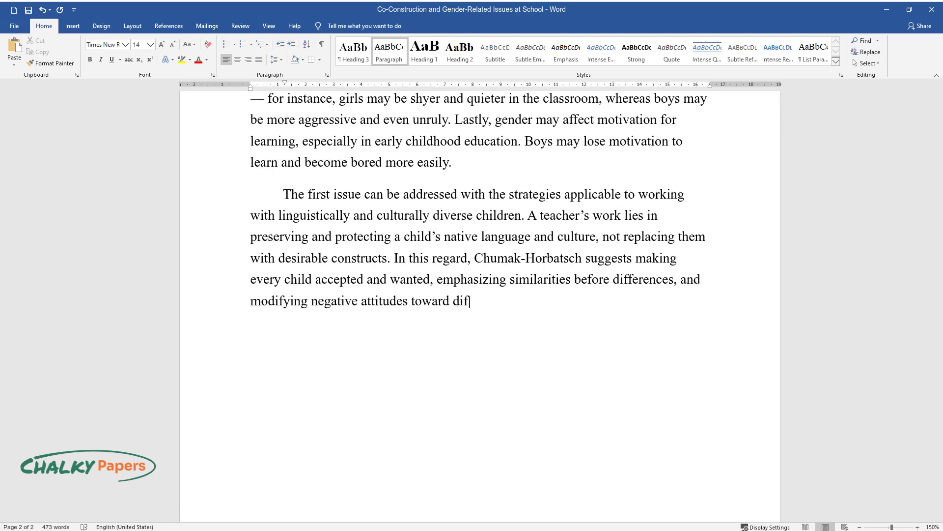
Add the example of a boy with a strict Muslim upbringing who may oppose the idea of being taught by a woman.
text(ferent cultures. For example, a boy)
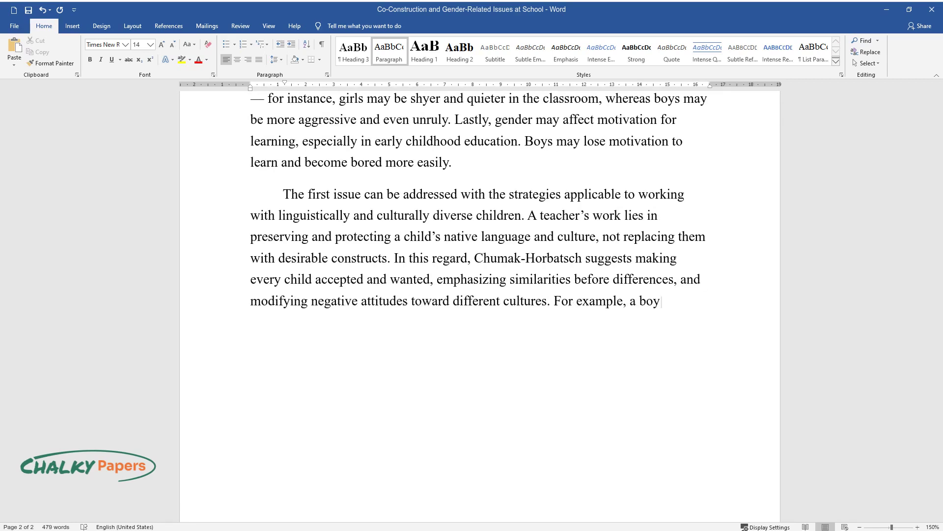
text( with a strict Muslim upbringing m)
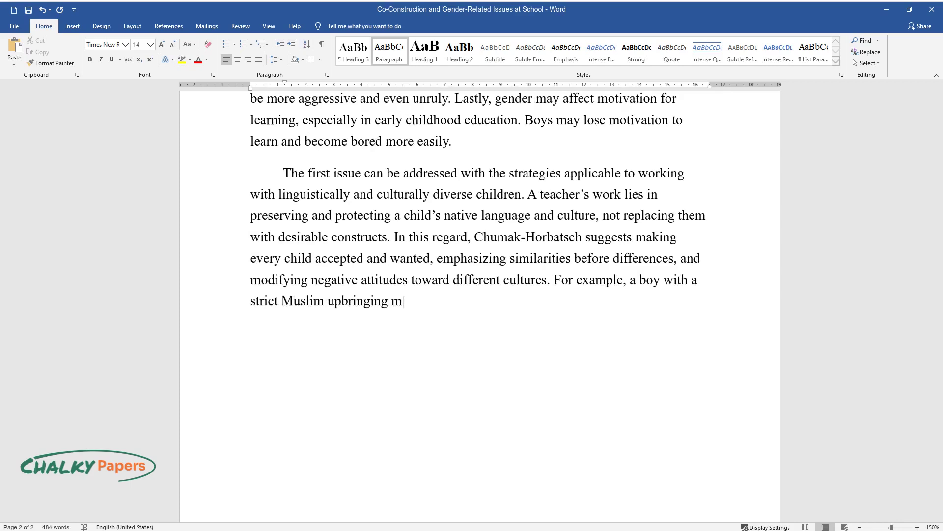
text(ay oppose the idea of being taught )
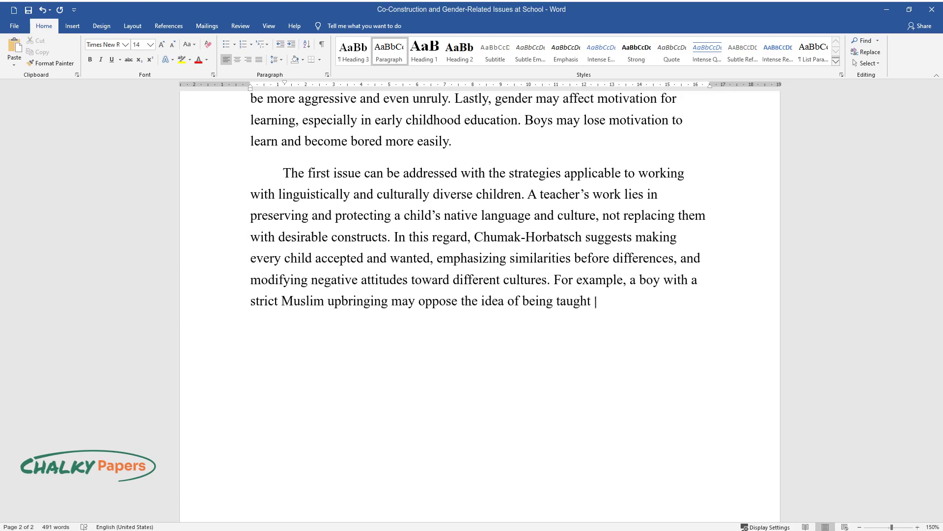
text(by a woman. Instead of criticizing him and claiming )
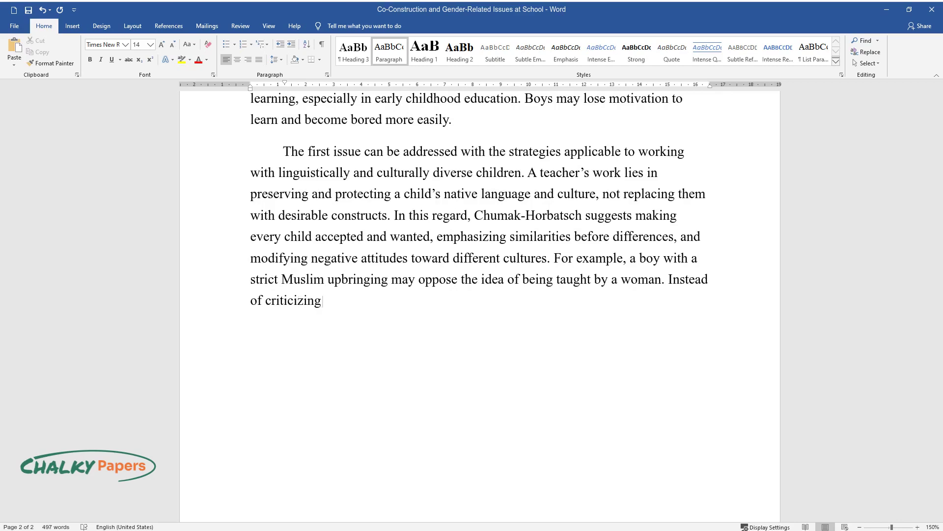
Finish the paragraph: instead of calling his beliefs unacceptable, a female teacher should explain that she shares knowledge and wisdom, which is welcomed in Muslim culture.
text(that his beliefs )
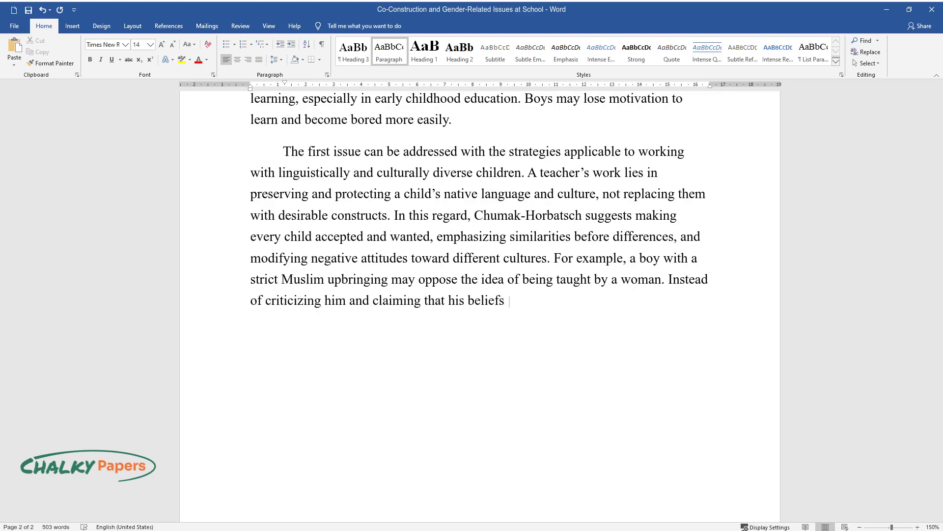
text(are unacceptable, a female teacher)
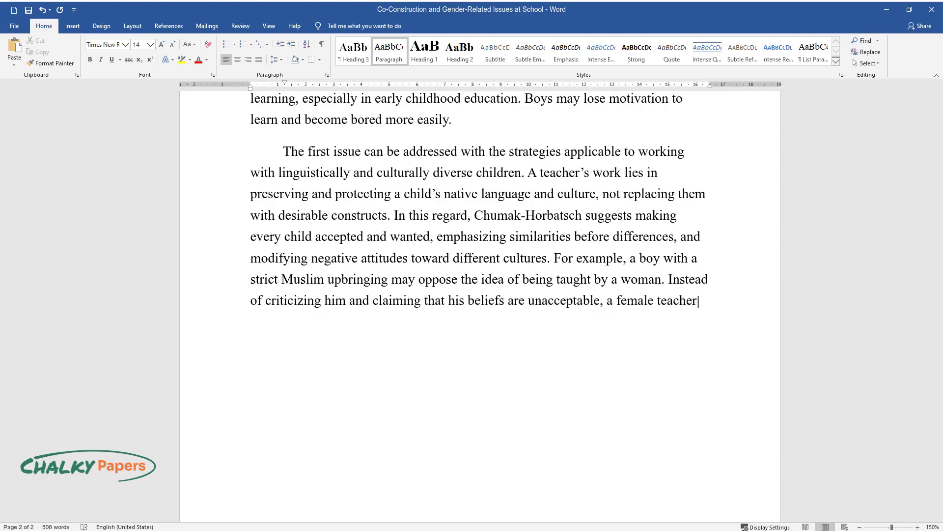
text( should explain that she shares he)
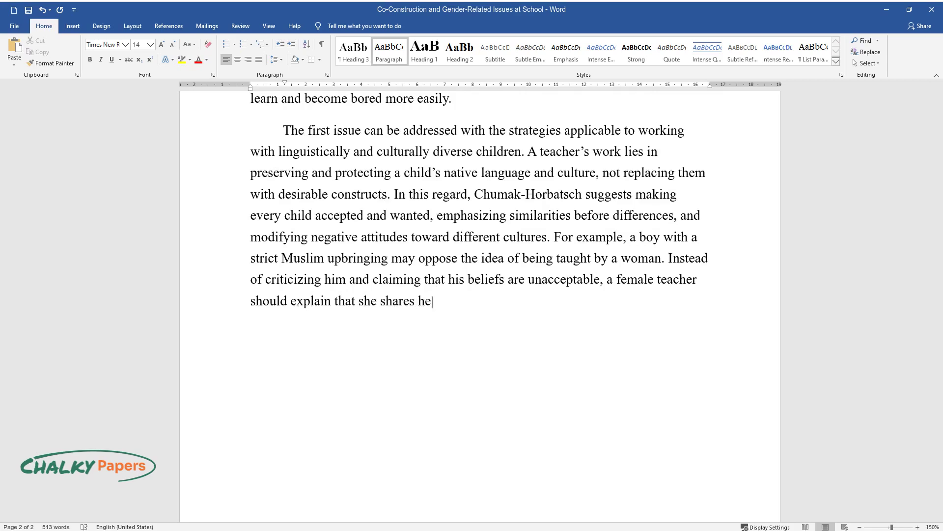
text(r knowledge and wisdom, which is we)
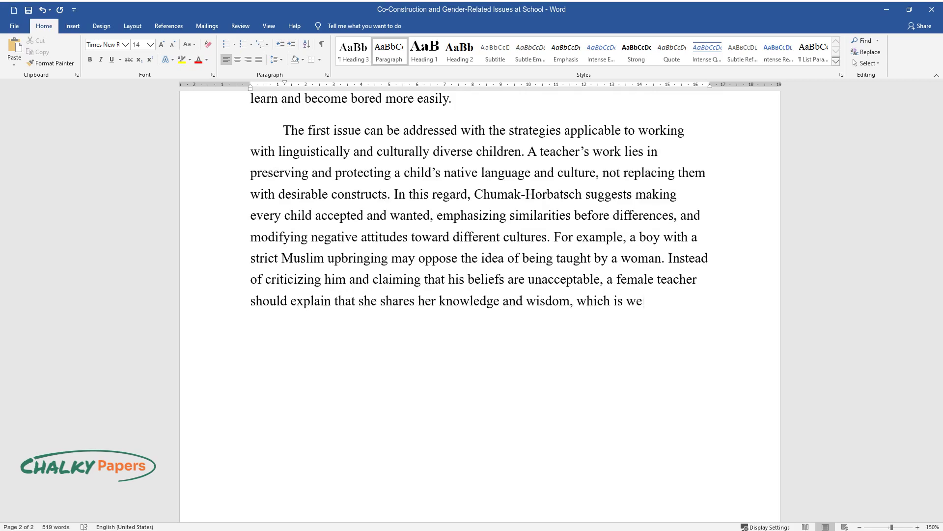
text(lcomed in Muslim culture as well.)
Start a new paragraph stating that the second issue can be resolved via de-policing of the educational environment.
key(Return)
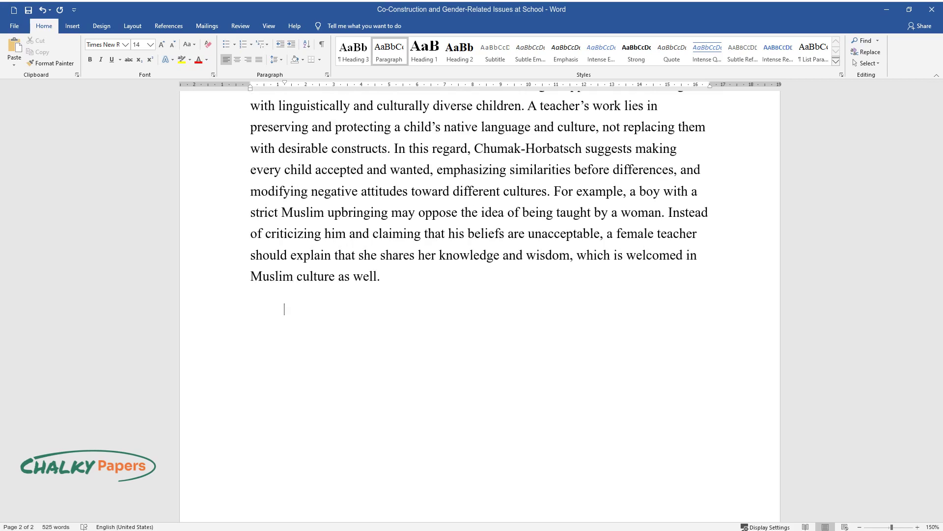
text(The second issue)
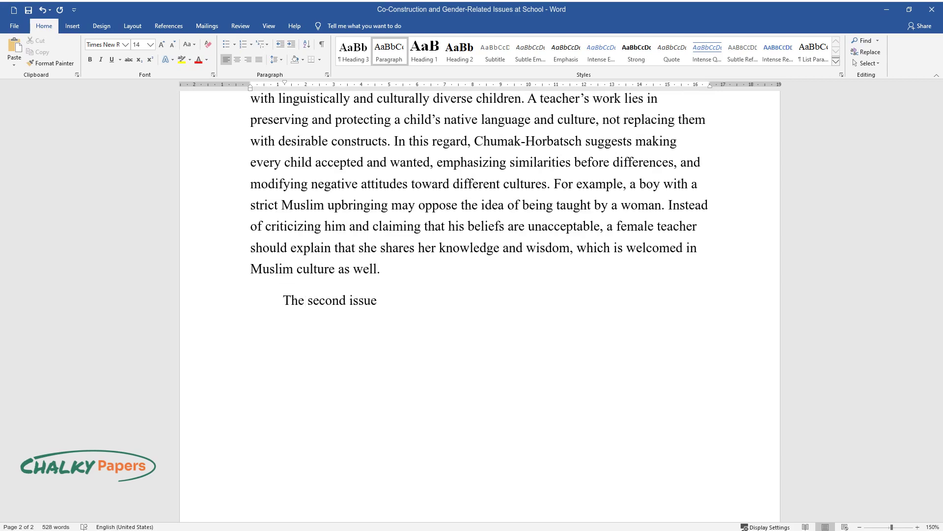
text( can be resolved via de-policing)
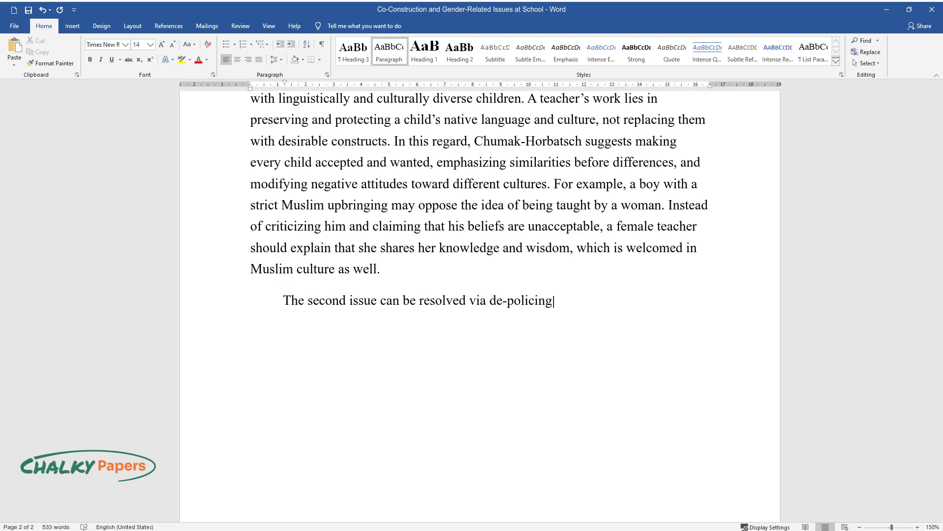
text( of the educational environment. )
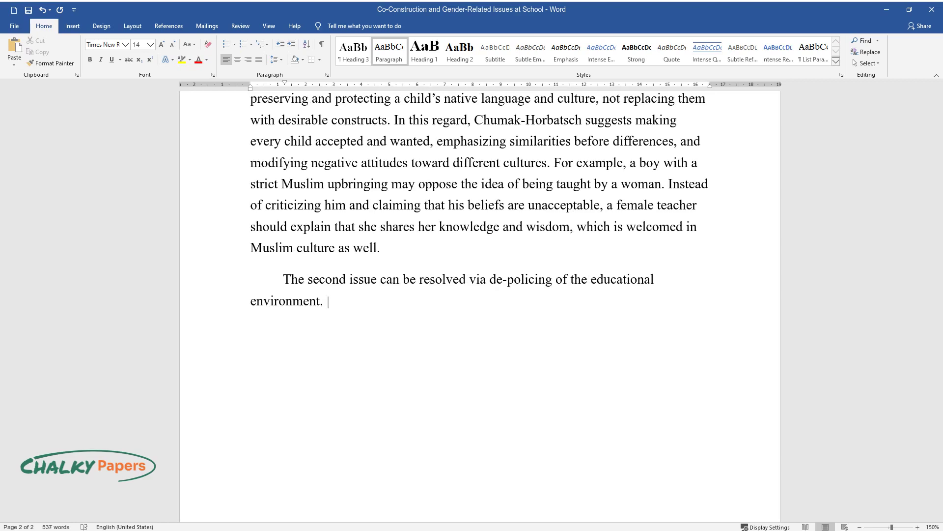
Add the cited example of an educational center with 26 strict rules for outdoor play, which teachers spent an immense amount of energy enforcing.
text(Wien provided an example of the e)
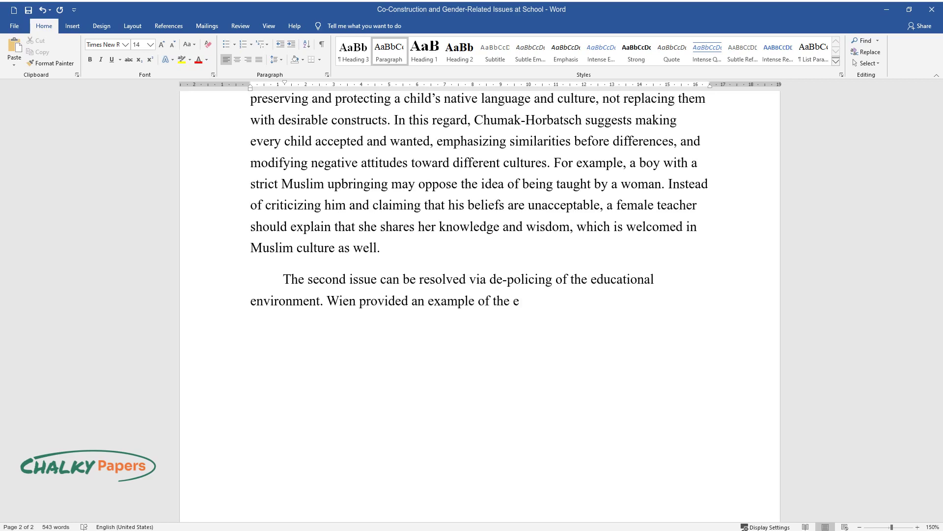
text(ducational center, which had 26 s)
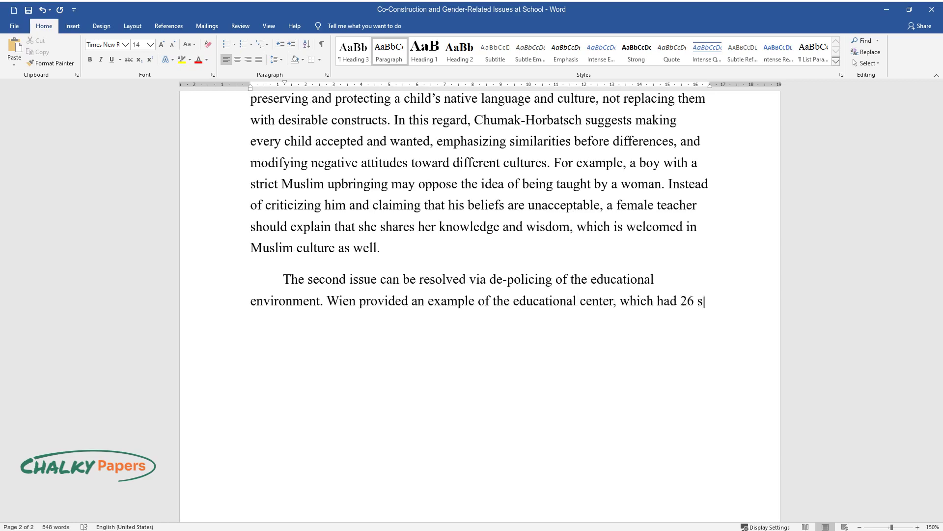
text(trict rules for outdoor play. Th)
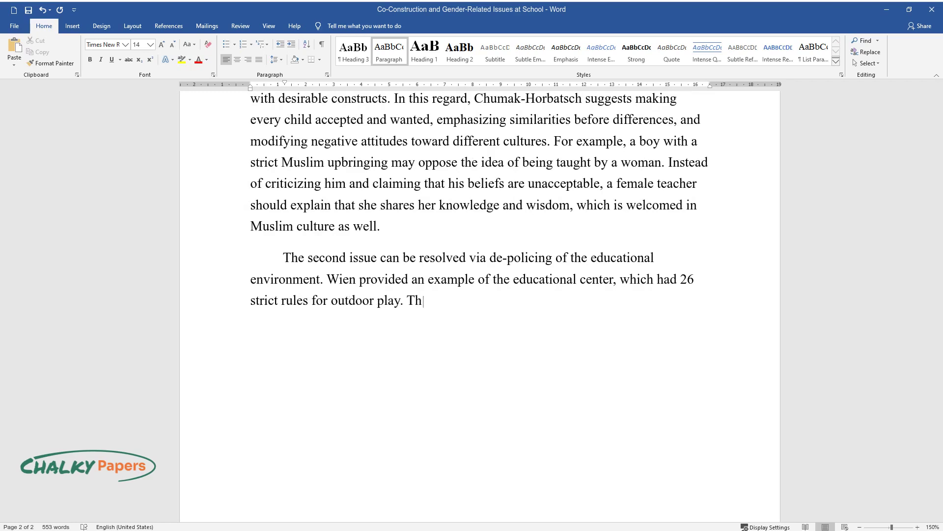
text(e teachers had to spend an immens)
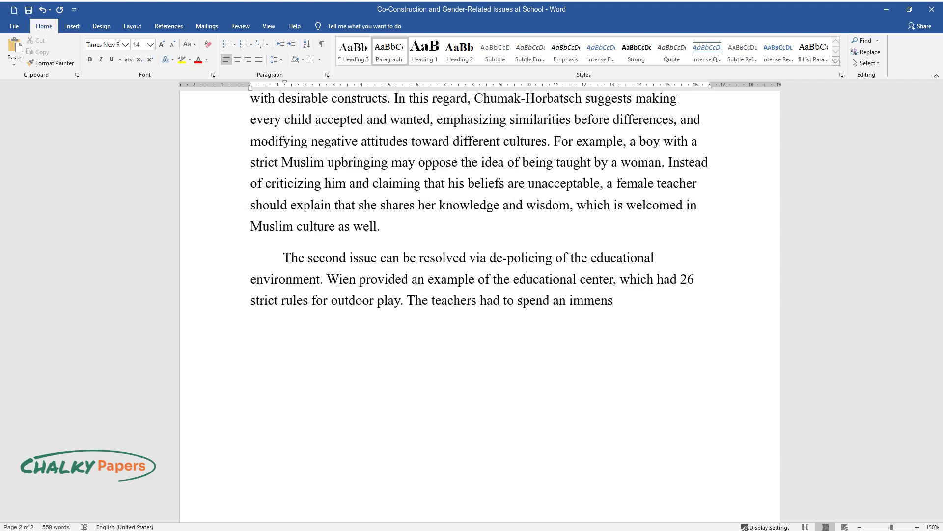
text(e amount of energy enforcing thes)
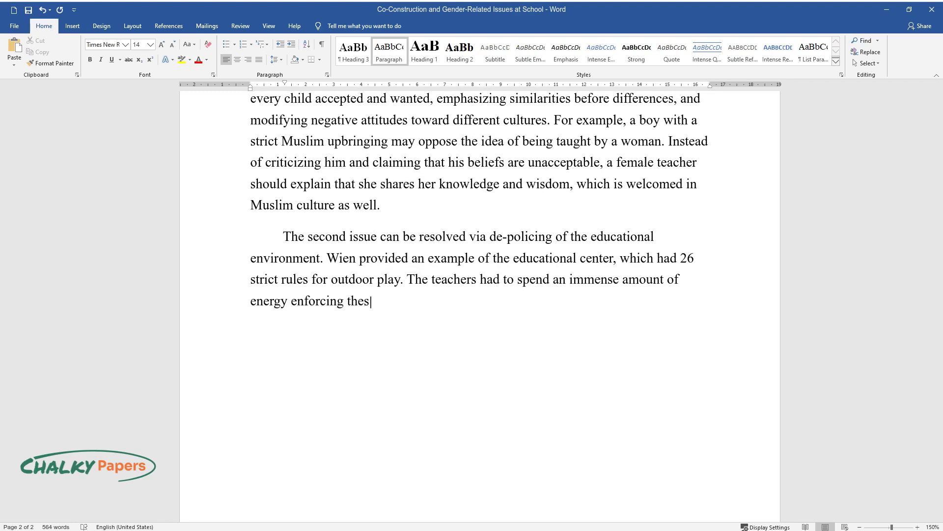
Add that reducing the rules to five basic ones, such as “riding toys are for riding”, made the atmosphere in the center much quieter.
text(e rules. However, when the number)
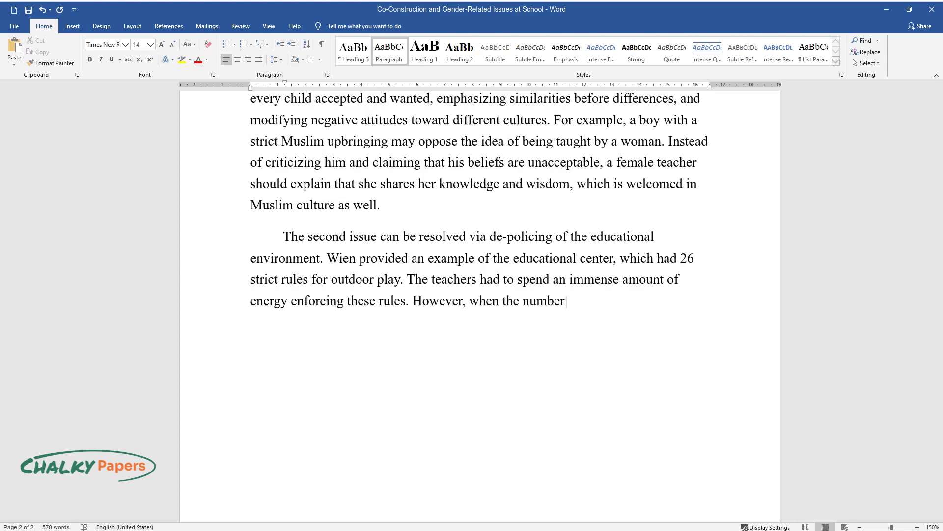
text( of rules was reduced to five basic ones,)
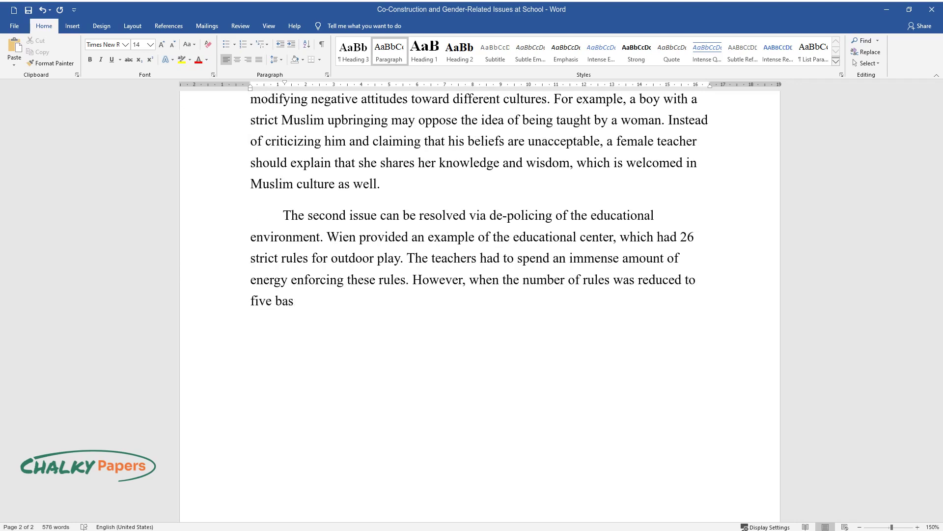
text( such as "riding)
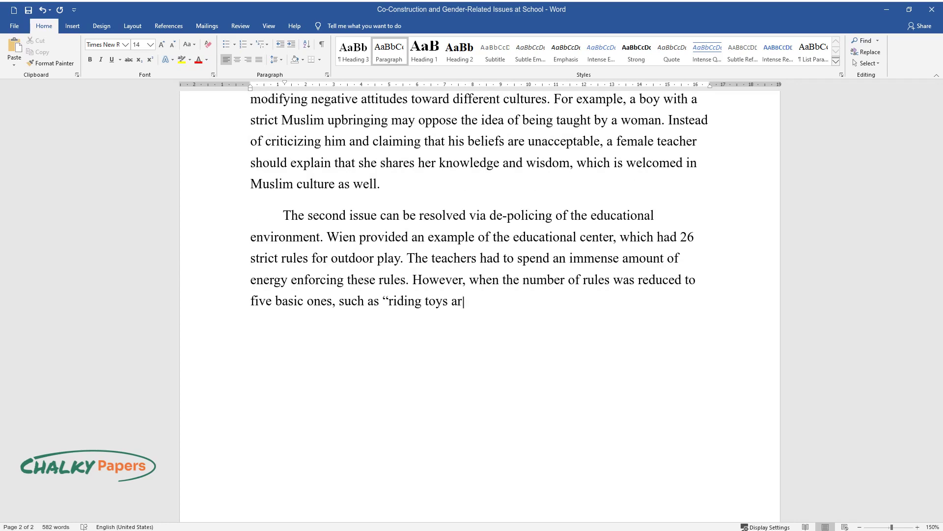
text( toys are for riding", the atmosphere in the center became)
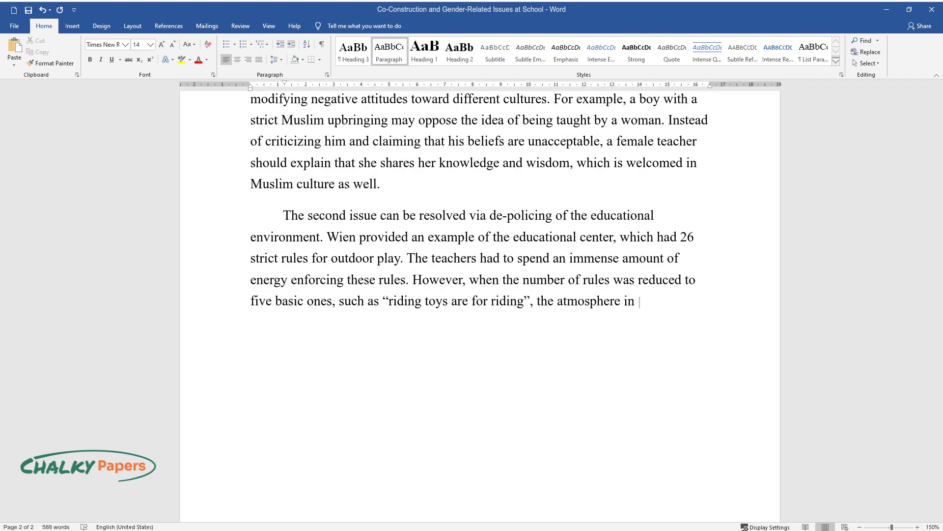
text( much quieter. T)
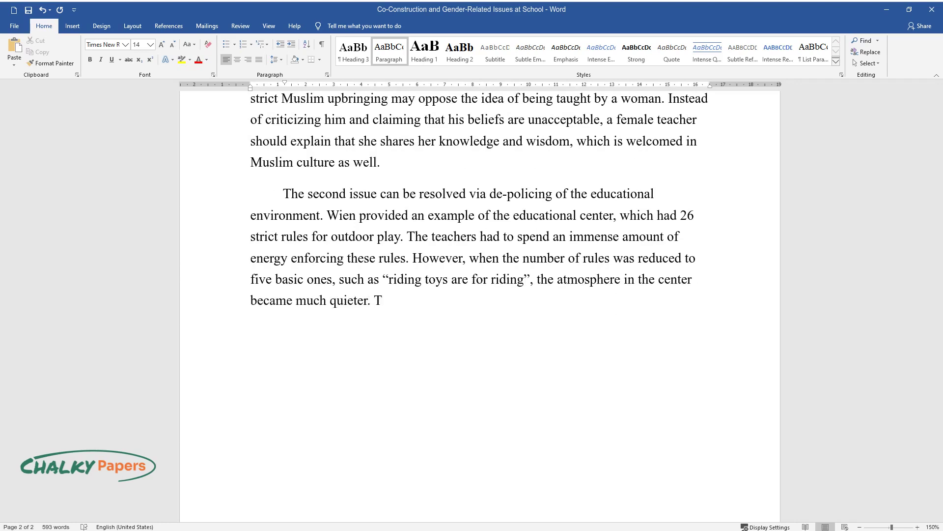
Add that the number of injury incidents in the 12-children class had dropped from 42 to 25 in one year.
text(he number of injury incidents in)
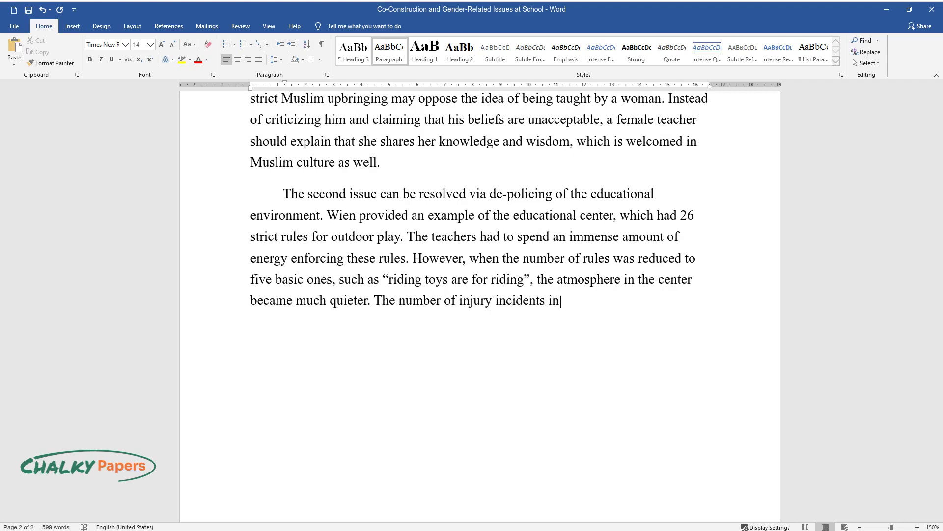
text( the 12-children class had dropp)
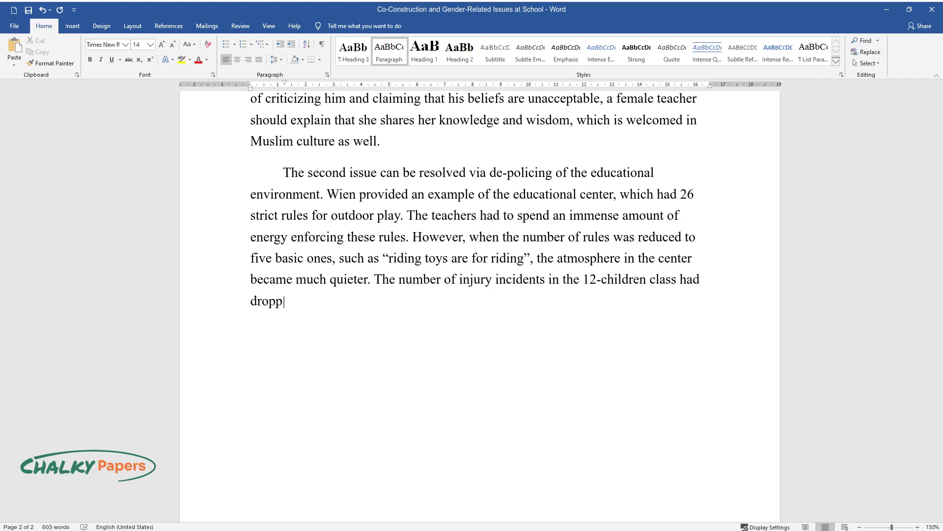
text(ear. The)
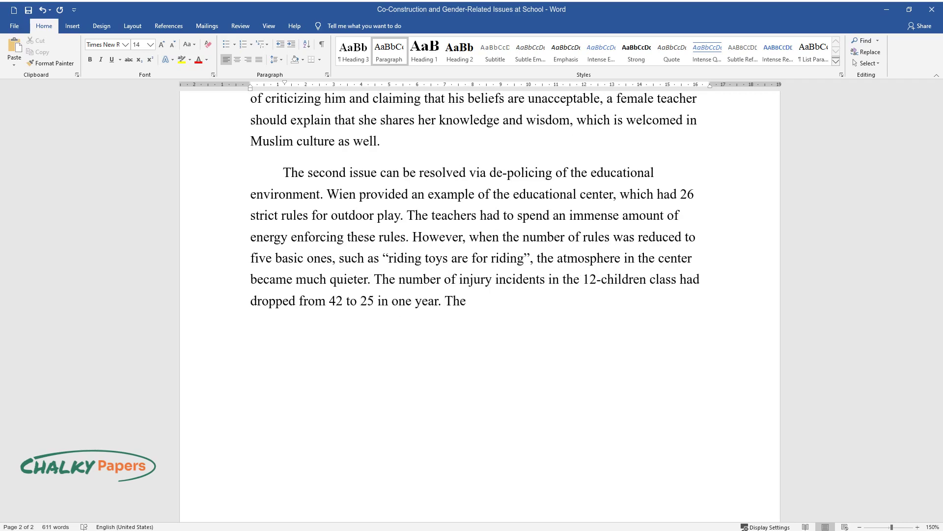
Conclude the paragraph by stating that gender-related aggression and disobedience can be addressed by letting children generate their own rules and creating a feeling of belonging.
text(refore, gender-related aggression)
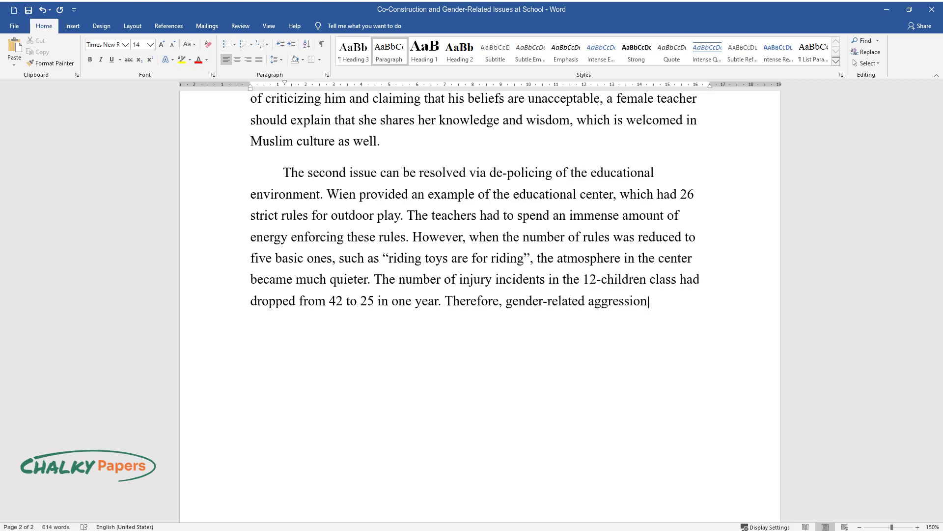
text( and disobedience can be addresse)
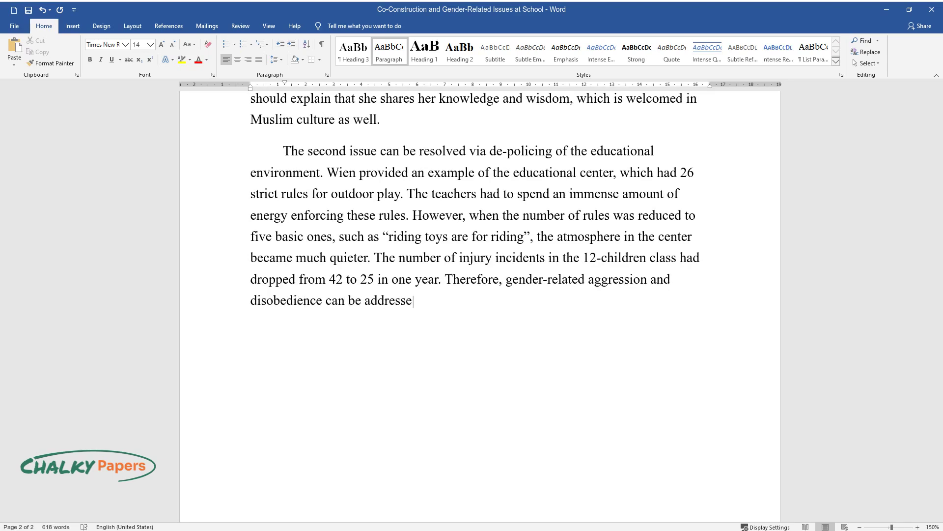
text(d by letting children generate th)
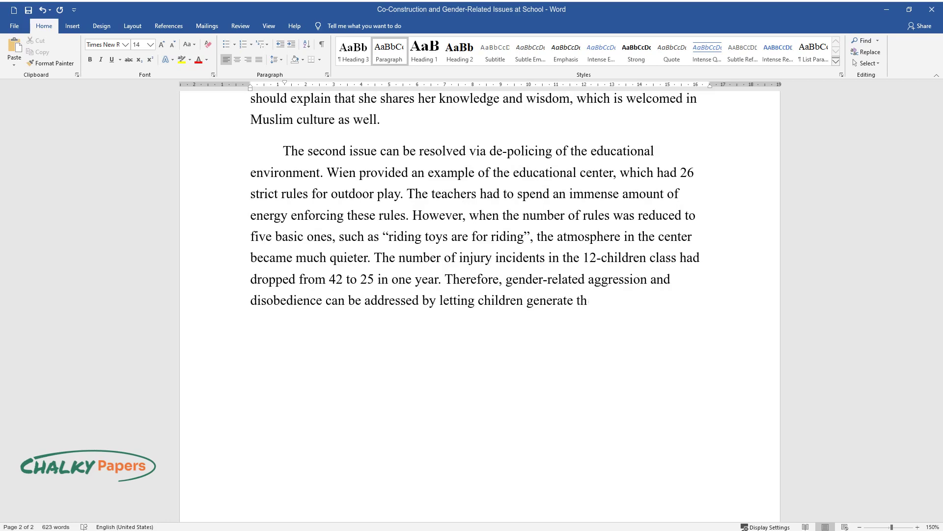
text(eir own rules and creati)
text(ng a fee)
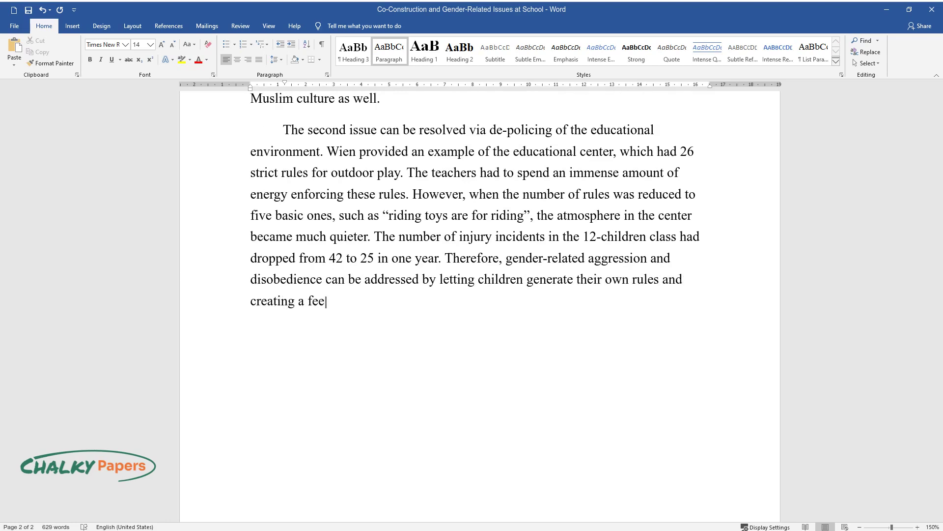
text(ling of belonging.)
Start a new paragraph stating that, finally, gender-based weak motivation for learning can be solved if a teacher adheres to the three C’s framework.
key(Return)
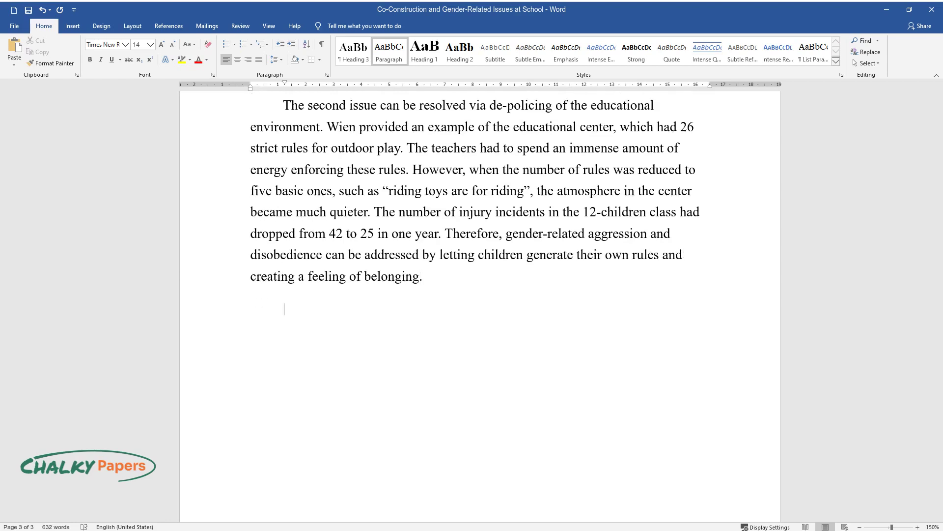
text(Finally, the problem of gende)
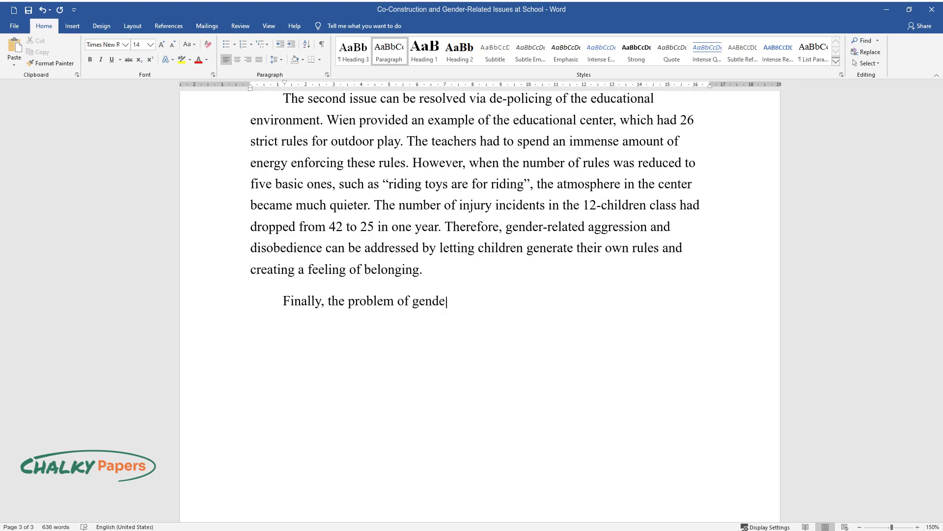
text(r-based weak motivation for learnin)
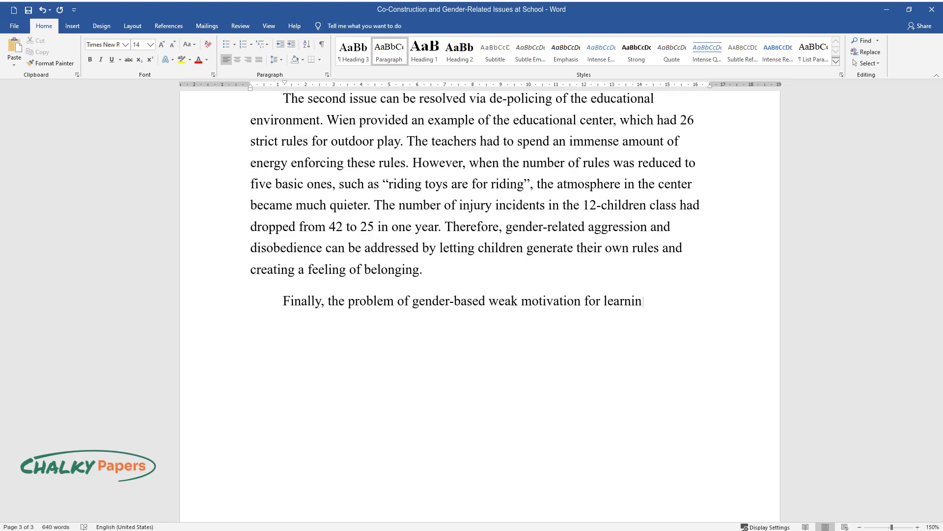
text(g can be solved if a teacher adher)
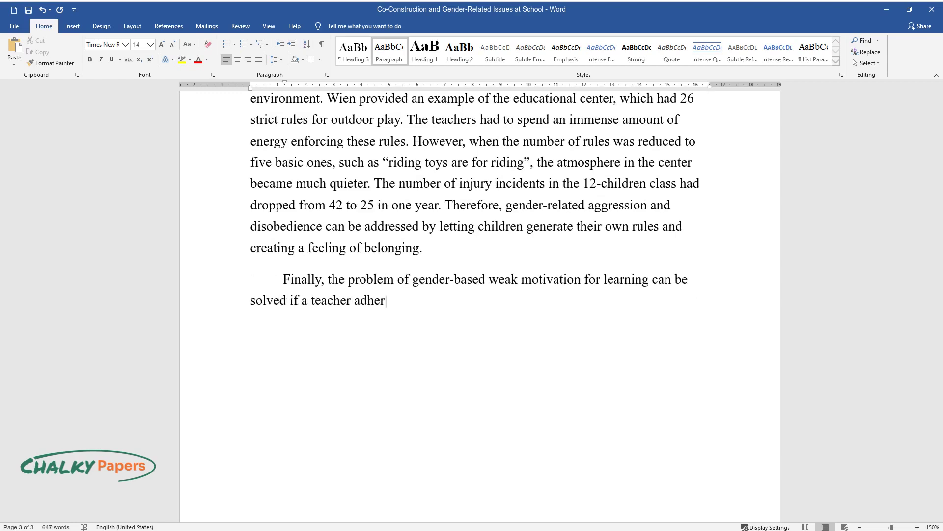
text(es to the three C's framework. Acco)
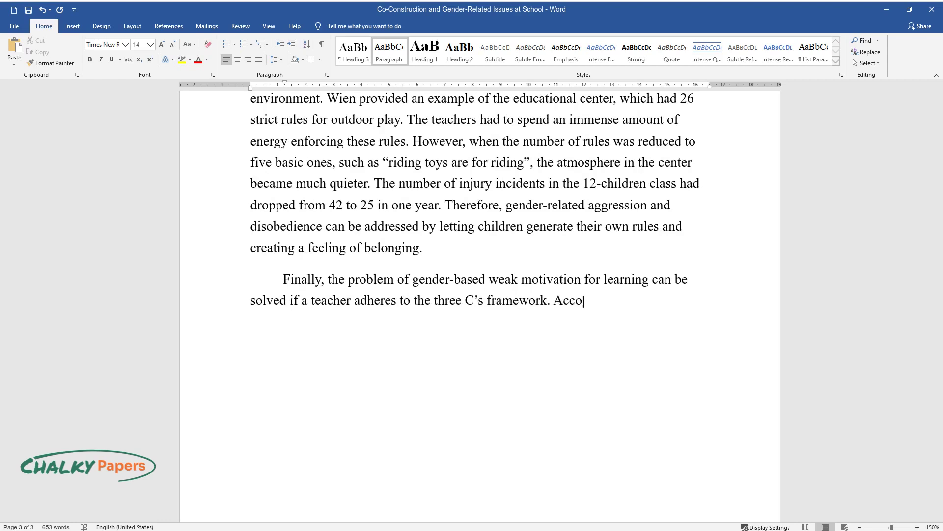
Add the cited author's claim that students’ motivation increases when they work in collaboration, study content worth knowing, and possess freedom of choice.
text(rding to Kohn, students' motivation increas)
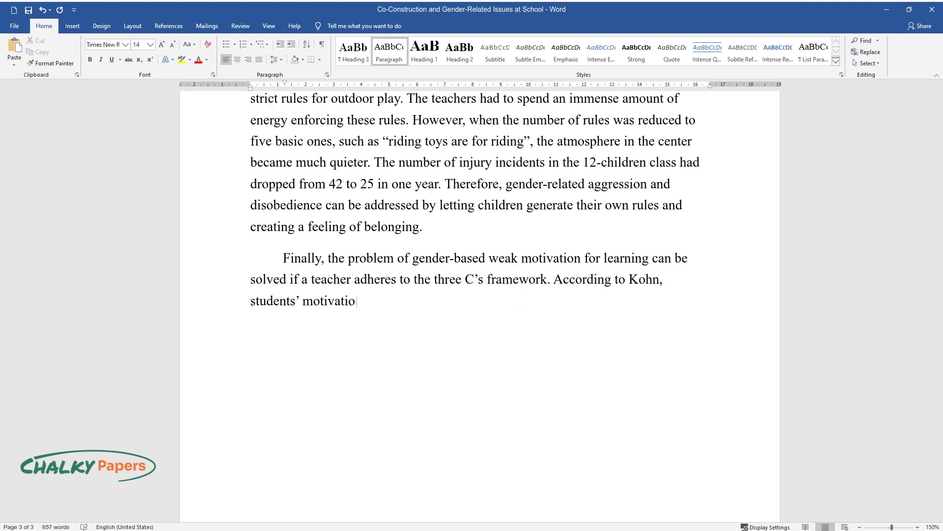
text(es when they work in colla)
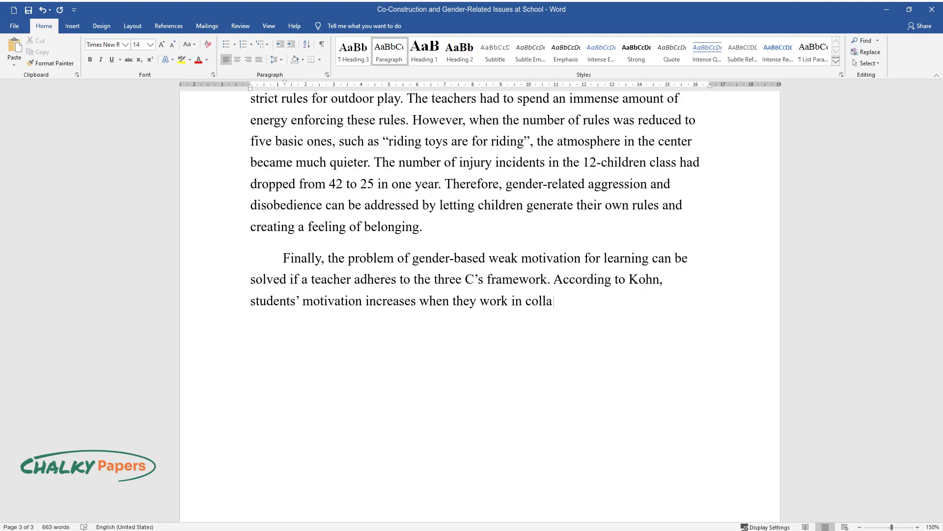
text(boration, study content worth knowing, and )
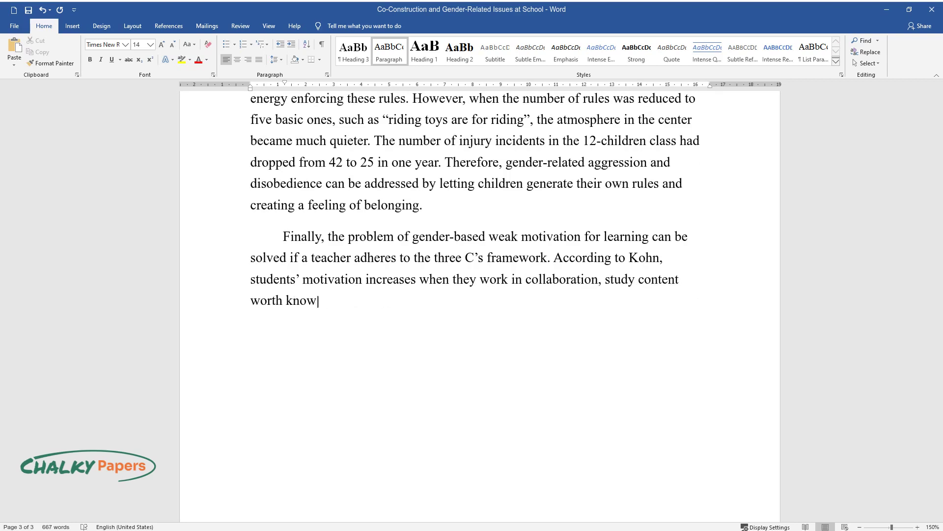
text(possess freedom of choice.)
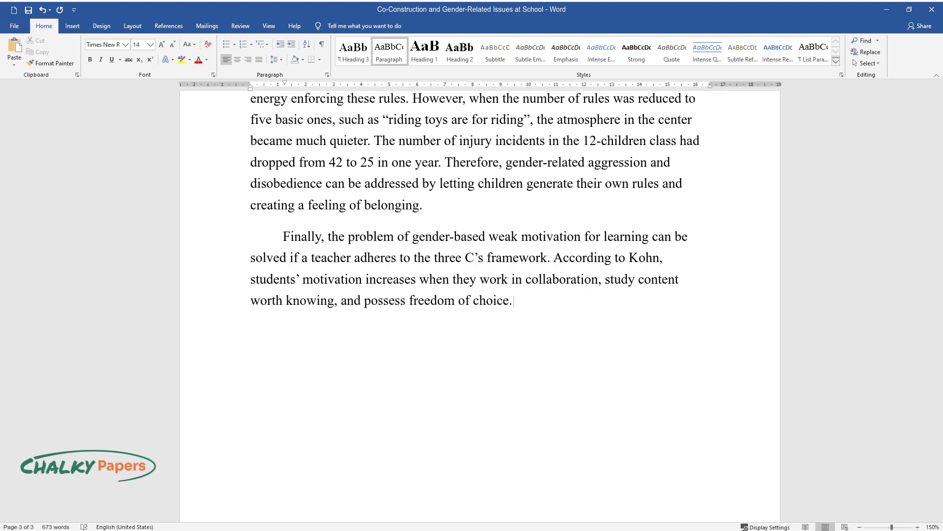
Add that collaboration improves students’ opinions about themselves, each other, and the subject they are studying.
text( Collaboration improves students' opinions about themselves,)
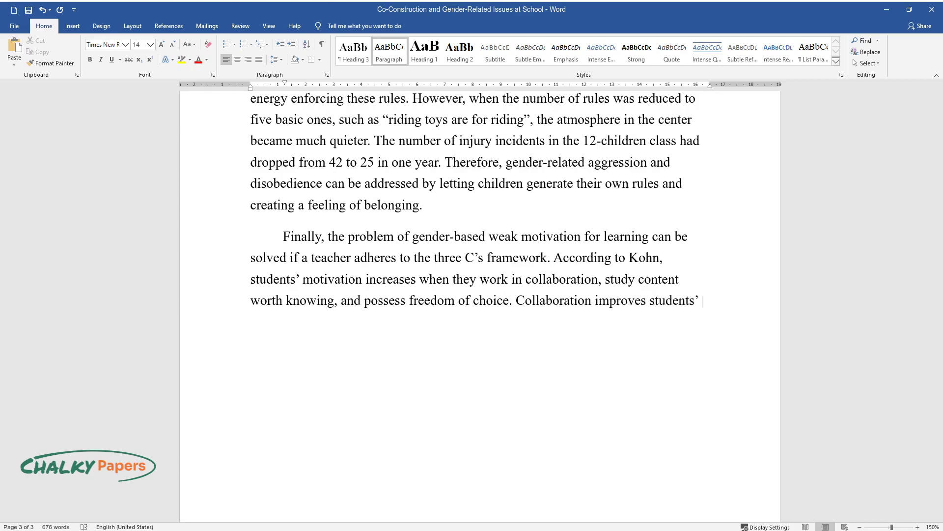
text( each other, and the subject they are study)
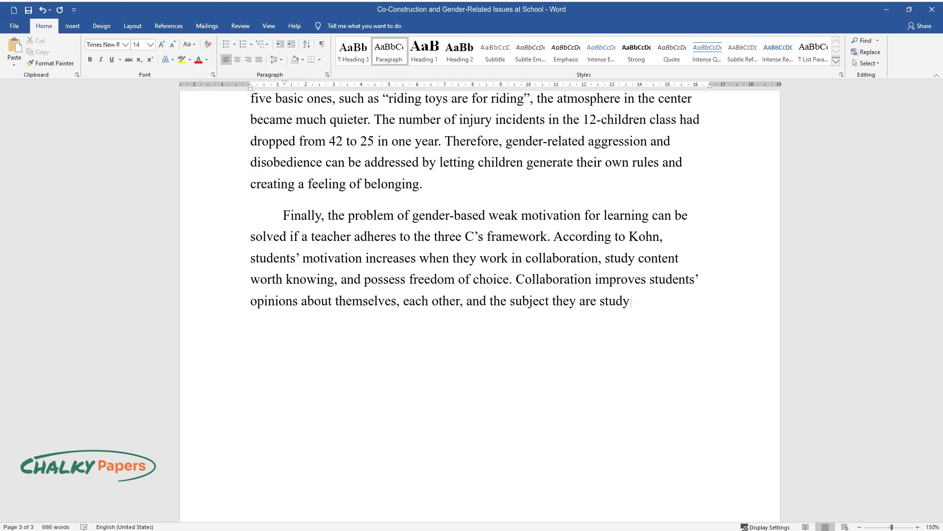
text(ing. Interesting content t)
Add that interesting content that is neither too easy nor too difficult provides students with the challenge and intrinsic motivation.
text(hat is ne)
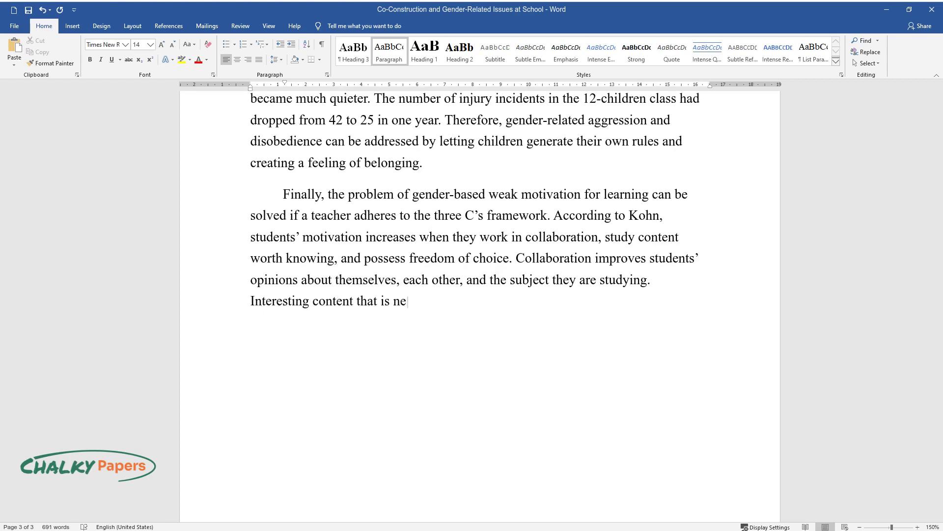
text(ither too easy nor too difficult p)
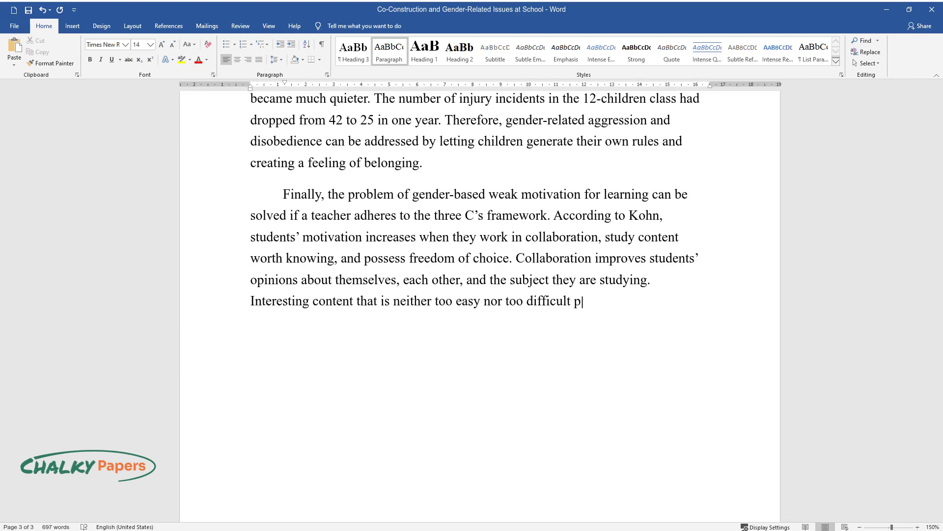
text(rovides students with the challenge)
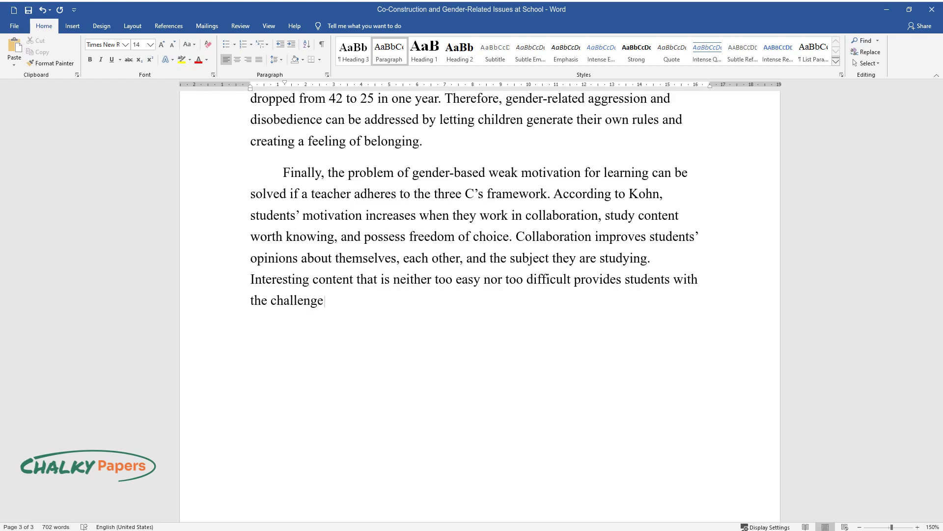
text( and intrinsic motivation. Finally)
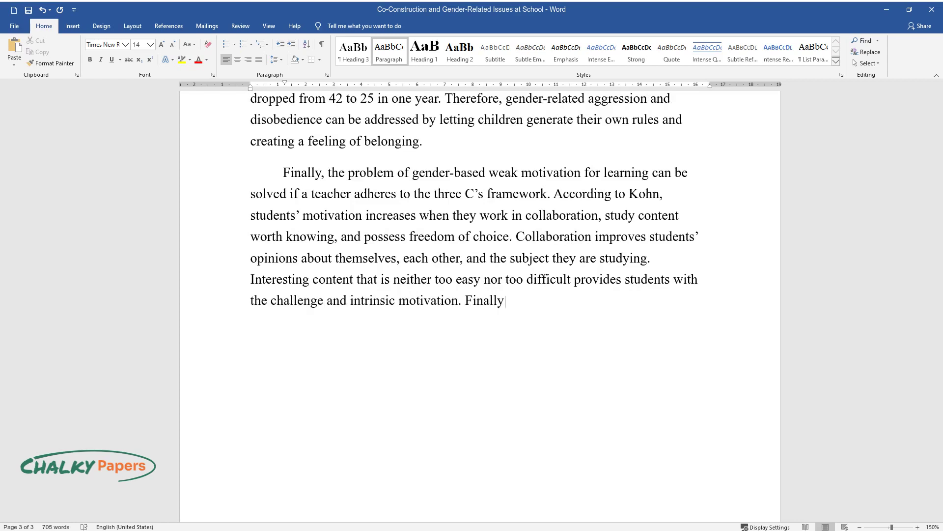
Add that autonomy manifested in the freedom of choice in the curriculum prevents students from feeling insignificant and becoming bored.
text(, autonomy manifested in the freedo)
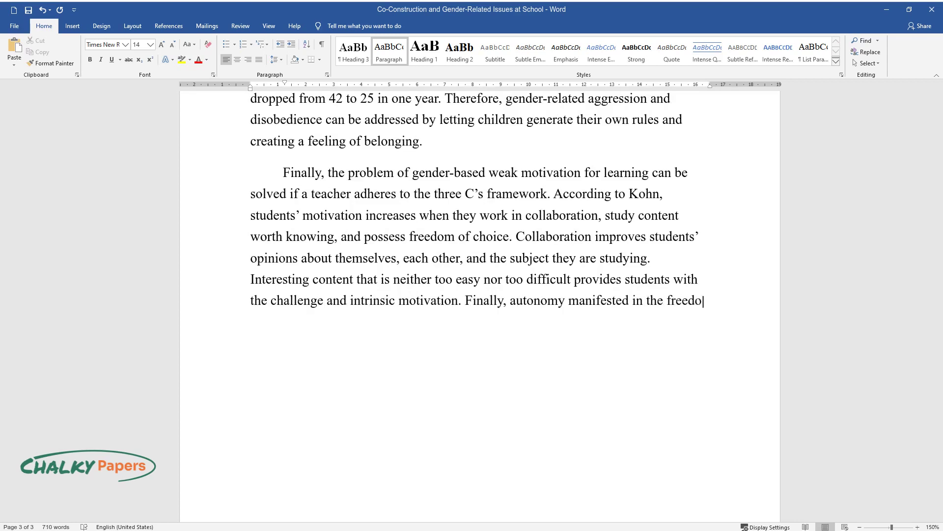
text(m of choice in the curriculum prev)
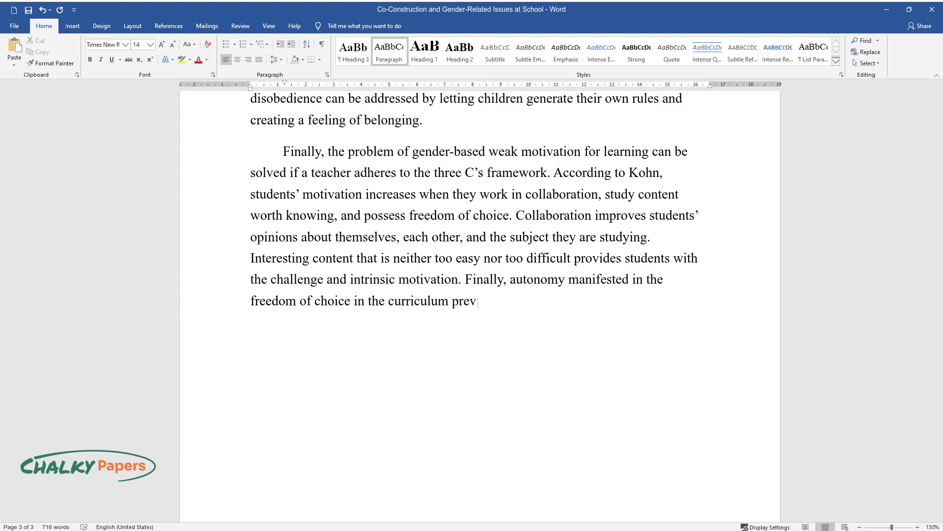
text(ents students from feeling insigni)
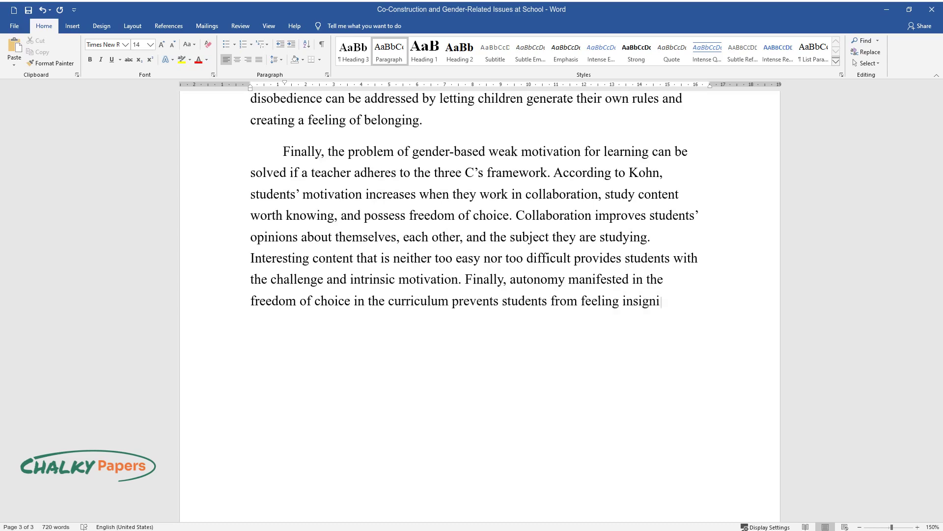
text(ficant and becoming bored. Overall,)
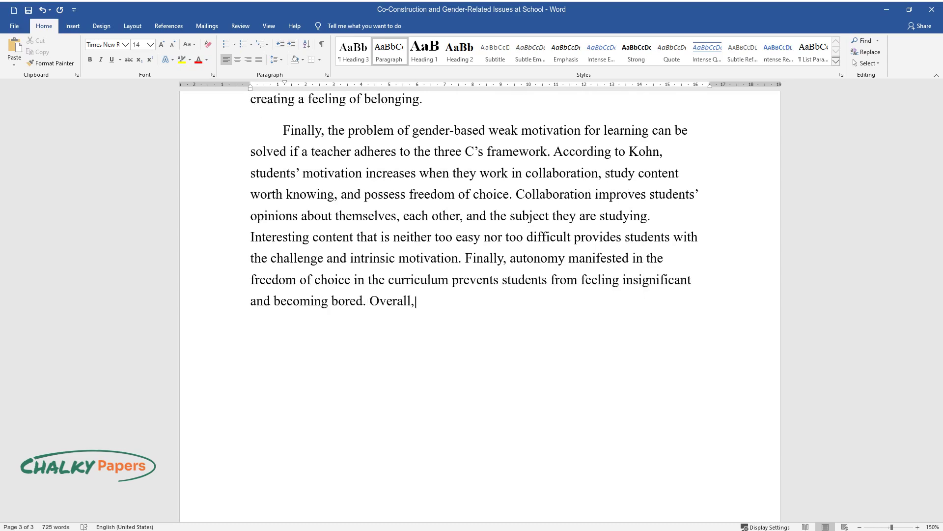
Close the paragraph by stating that the teacher's incorporation of the three C’s should improve engagement in learning even among the most restless boys.
text( the incorporation of the three C')
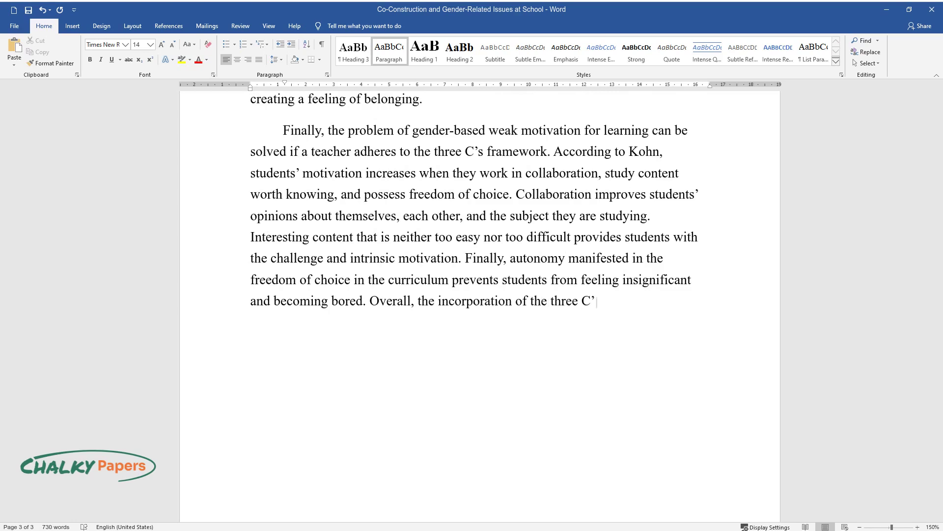
text(s by the teacher should improve engagement i)
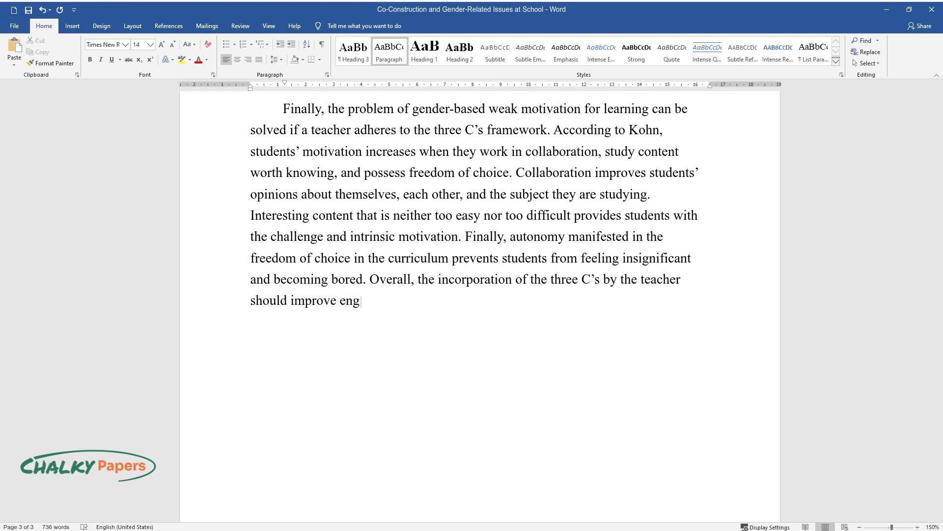
text(n learning even among the)
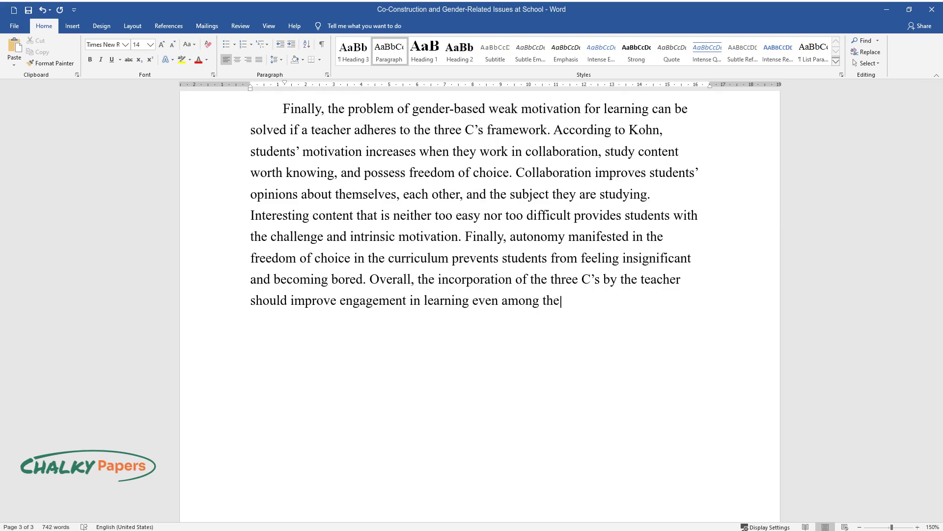
text( most restless boys.)
Add the section heading “Co-Construction and Beliefs in Life and Death” in the Heading 2 style below the paragraph.
key(Return)
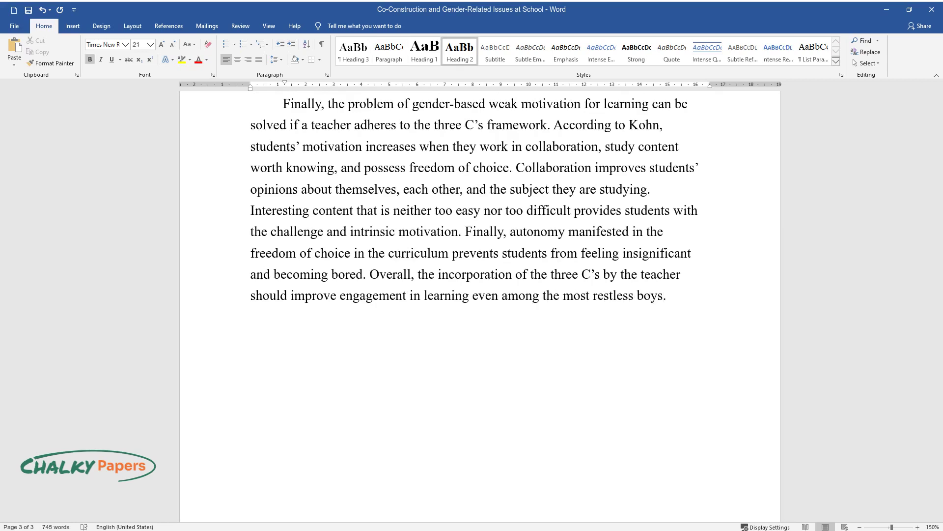
text(Co-Construction and Belief)
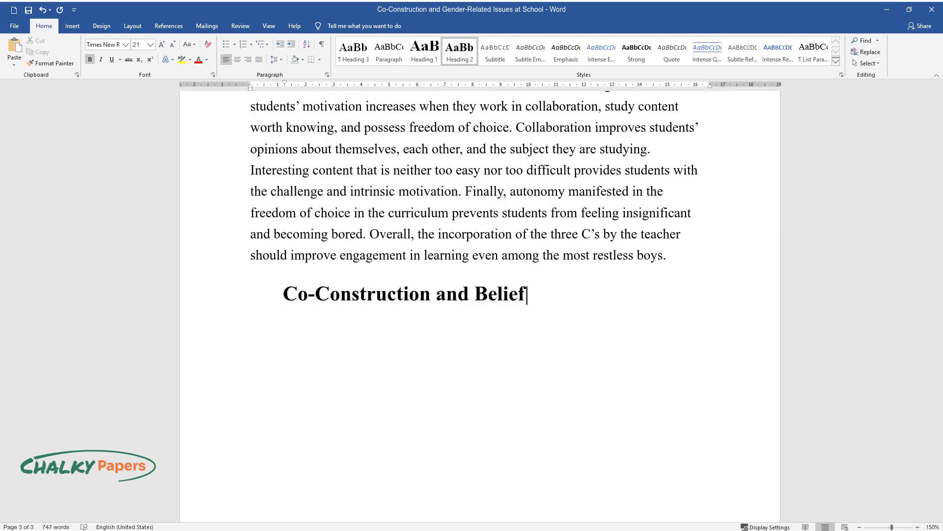
text(s in Life and Death)
Start the section's first paragraph by stating that in the presented case a teacher has to be especially sensitive about the child’s culture.
key(Return)
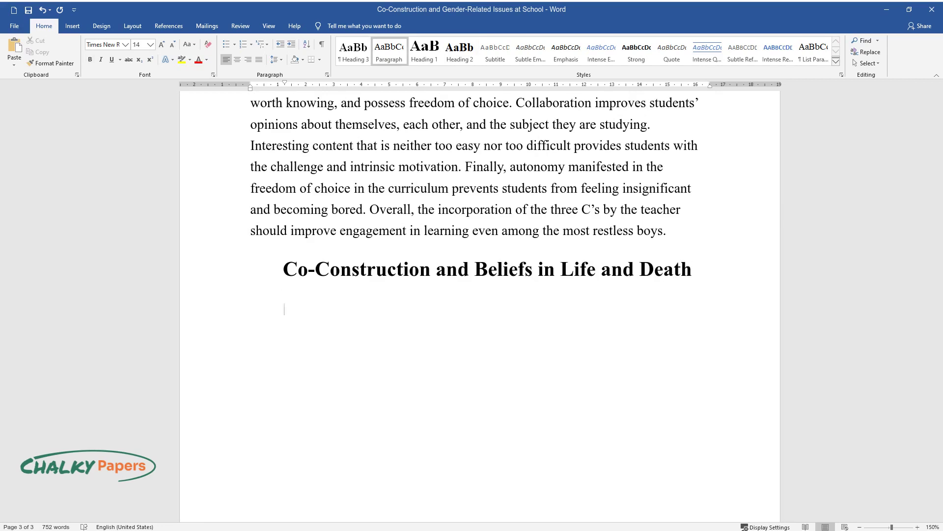
text(In the presented case, a teacher has to be especially s)
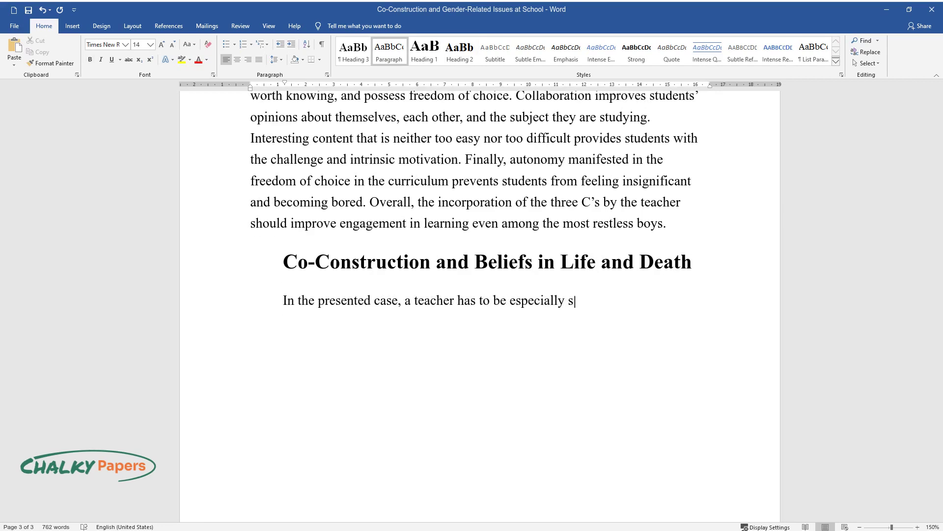
text(ensitive about the child's culture. Kazakhs)
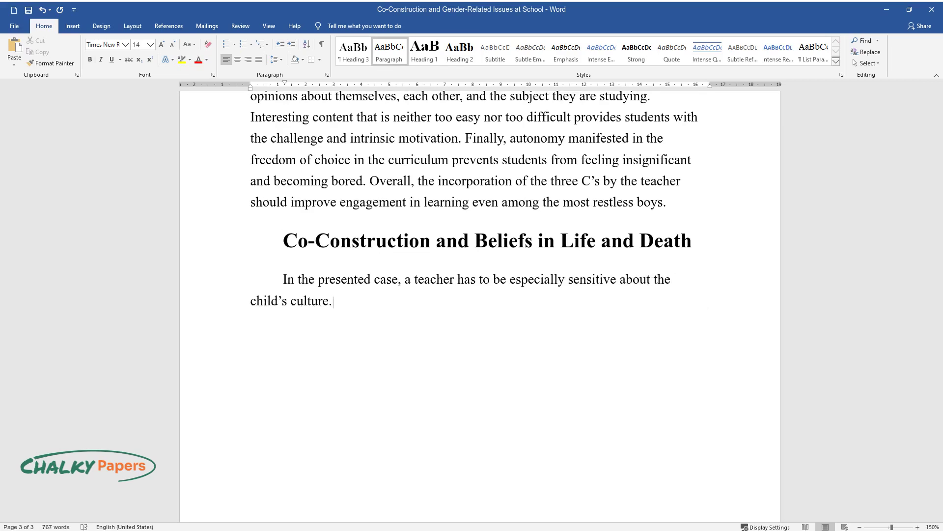
Add that Kazakhstan is a big country populated by various peoples — Kazakhs, Russians, Ukrainians, and many others.
text(tan is a big country popul)
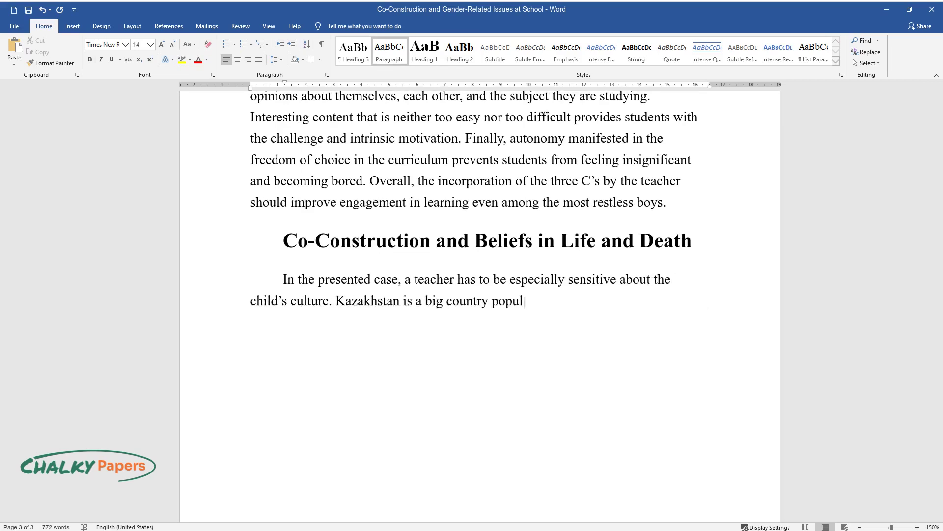
text(ated by various peoples — Kazakhs, Russians, Ukraini)
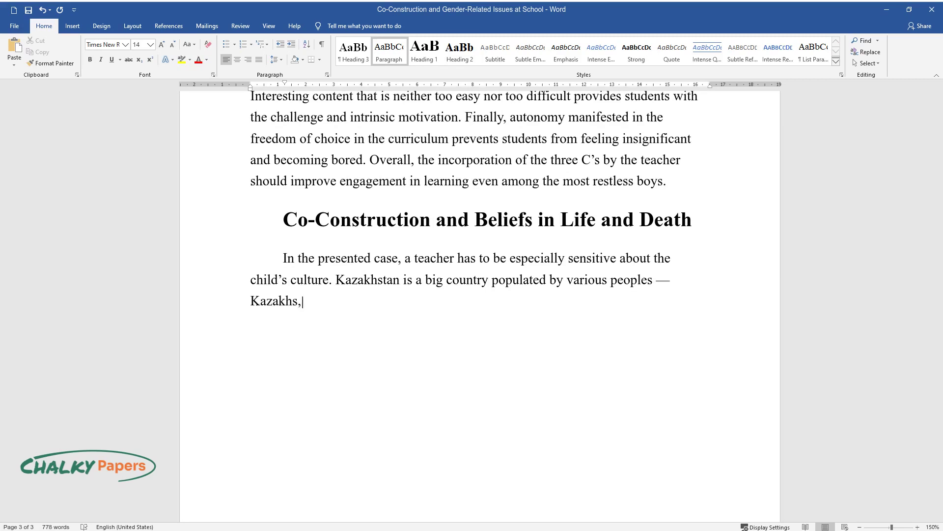
text(ans, and many oth)
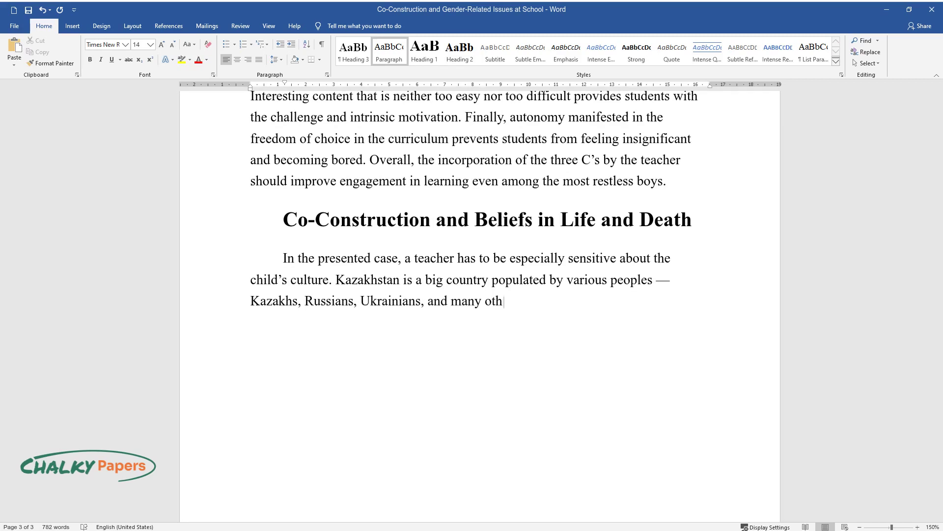
Add that significant differences in culture and mentality exist between the urban residents of Kazakhstan and people in the country's rural and steppe areas.
text(ers. In addition, there are signifi)
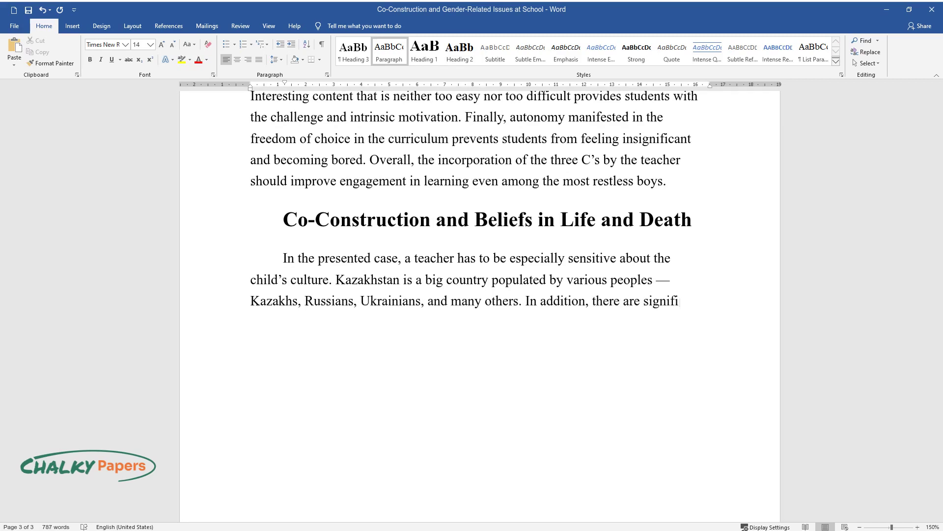
text(cant differences in culture and me)
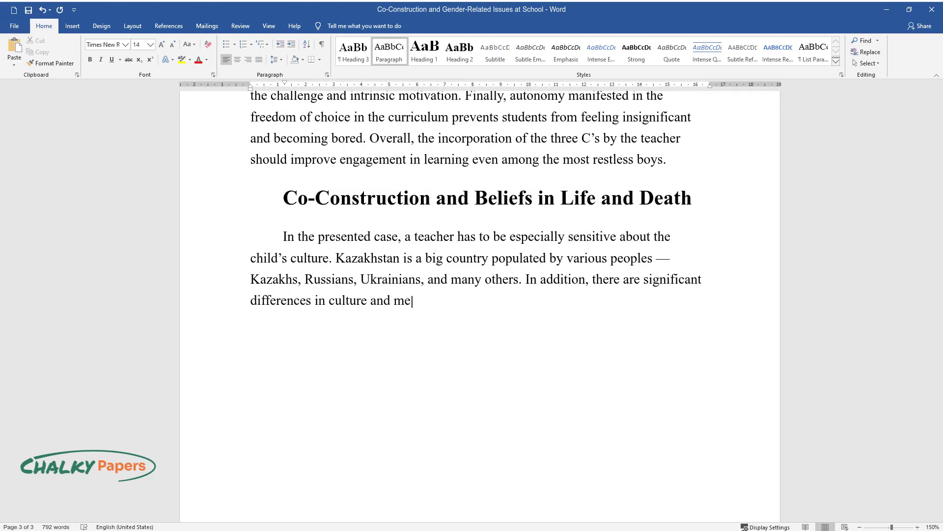
text(ntality between the urban residents)
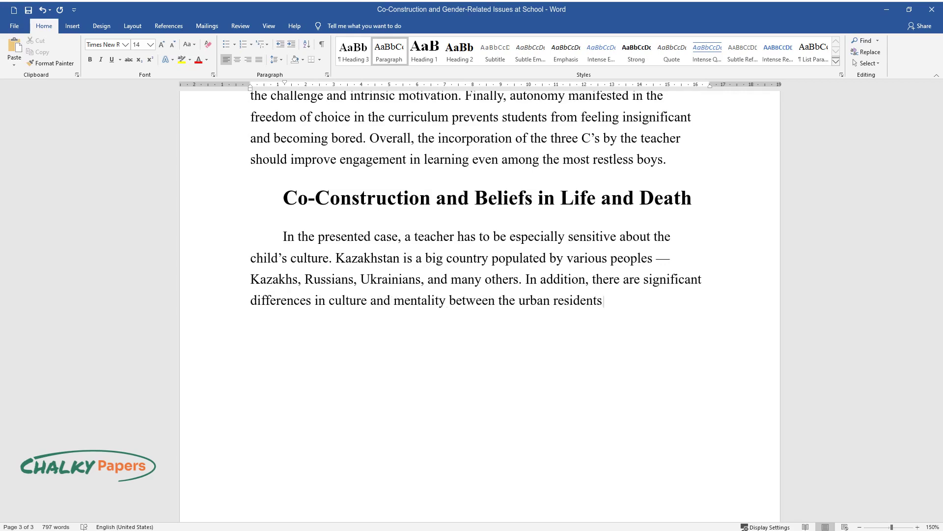
text( of Kazakhstan and people who live)
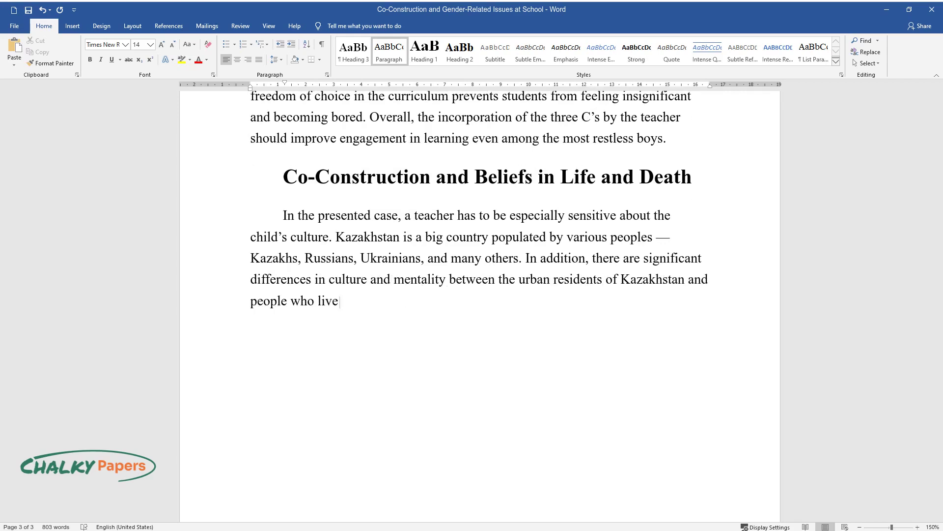
text( in the rural and steppe areas of t)
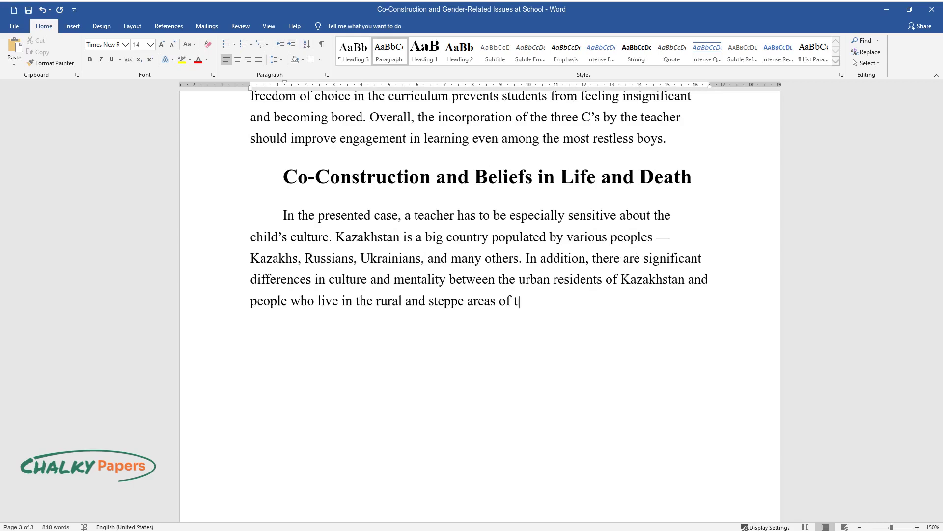
Conclude with “Therefore” that my understanding of the matters of life and death may be quite similar to those of the child or completely different.
text(he country. Therefore, my understanding of the matt)
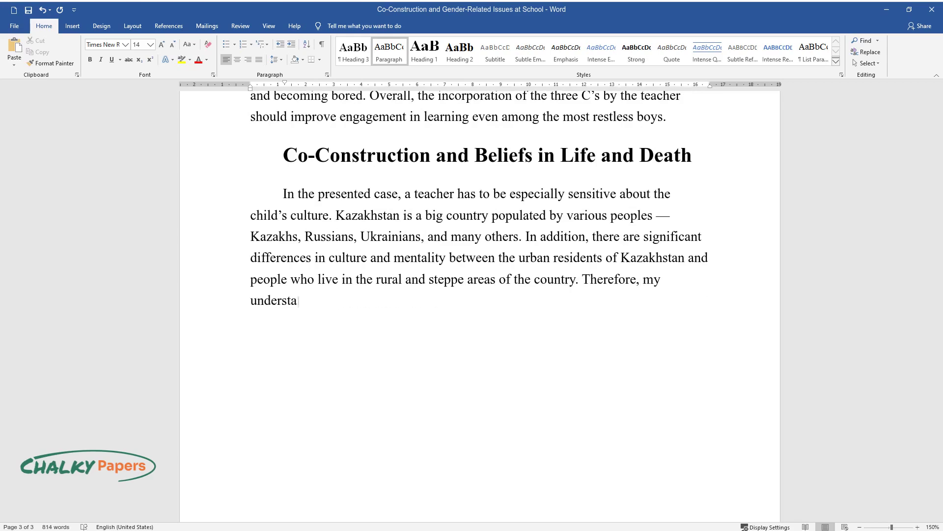
text(ers of life and de)
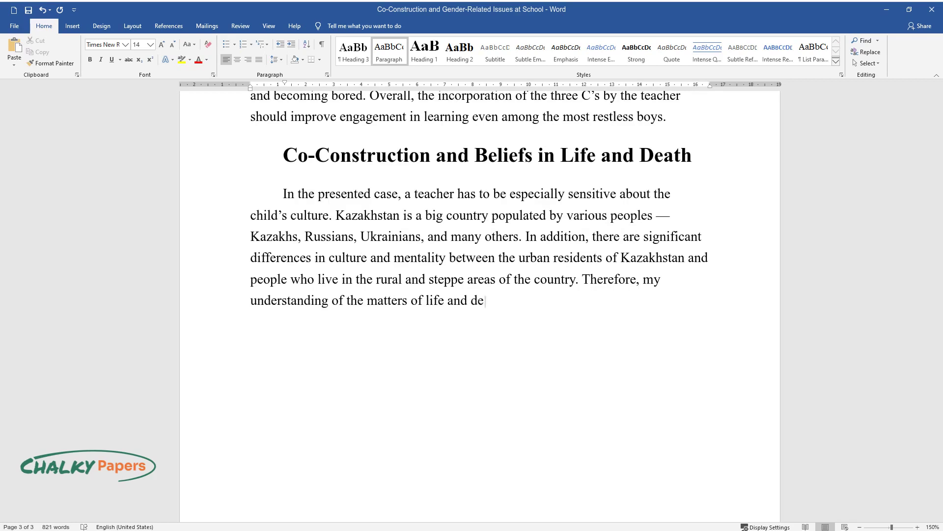
text(ath may either be quite similar to)
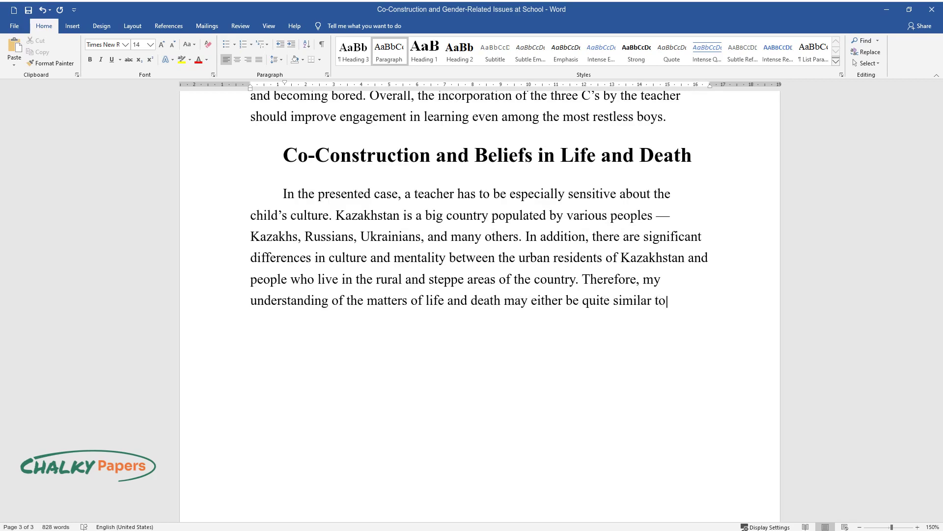
text( those of)
text( the child or completely d)
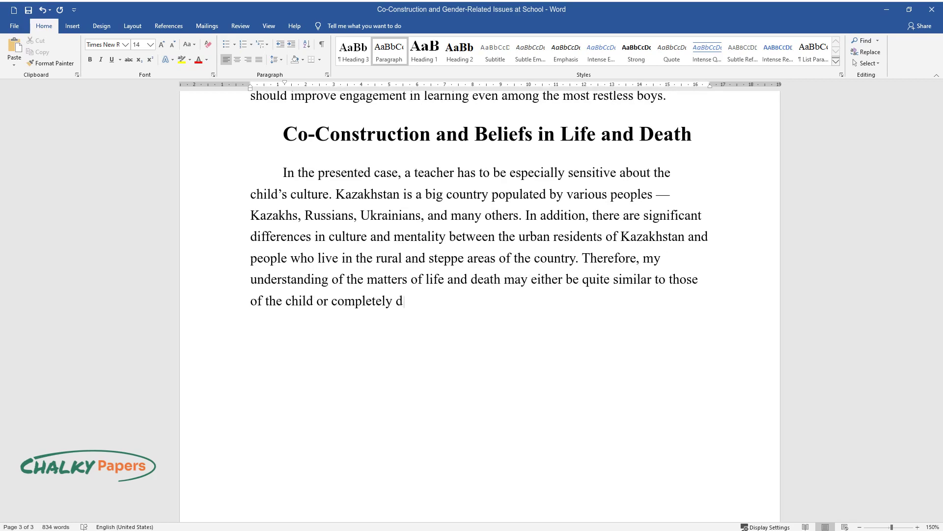
Close the paragraph by stating that a blunt answer can disappoint or frighten the child, which is the reaction I would like to avoid.
text(ifferent. A blunt answer can disap)
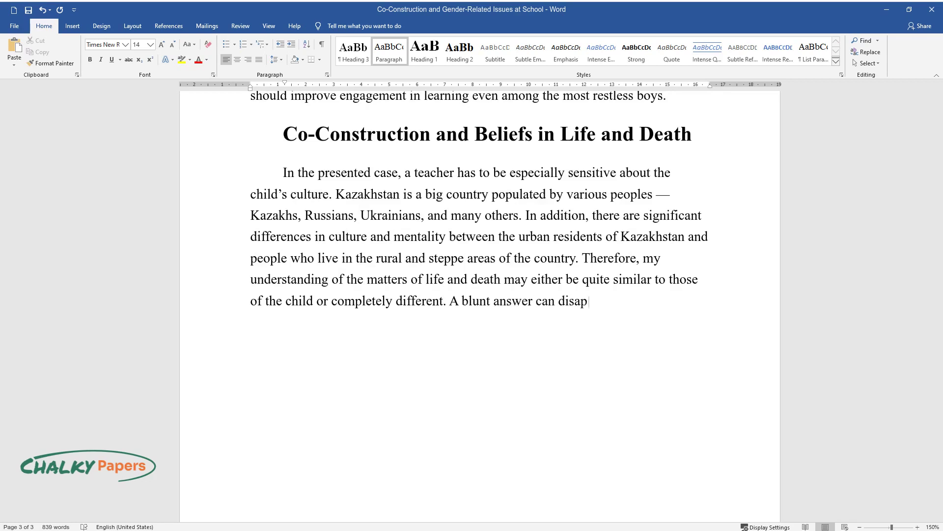
text(point or frighten the chil)
text(d, which )
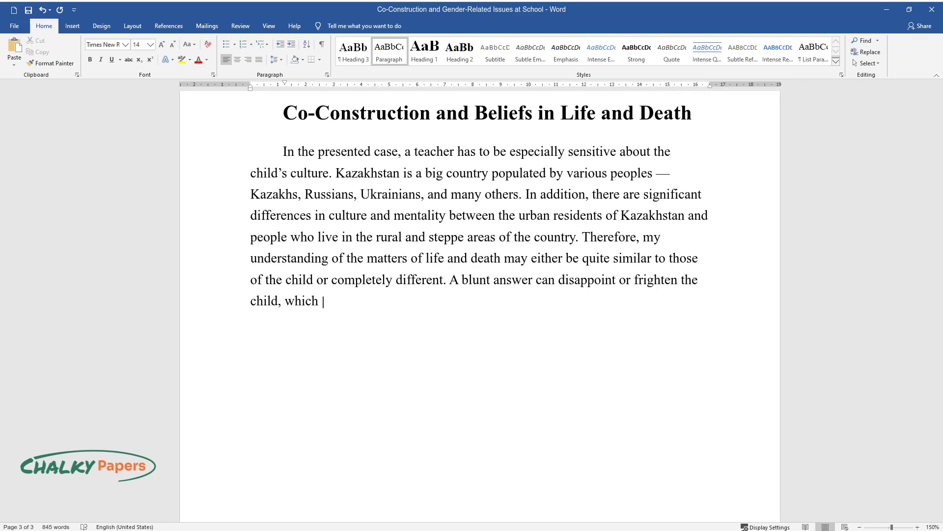
text(is the reaction I would like to av)
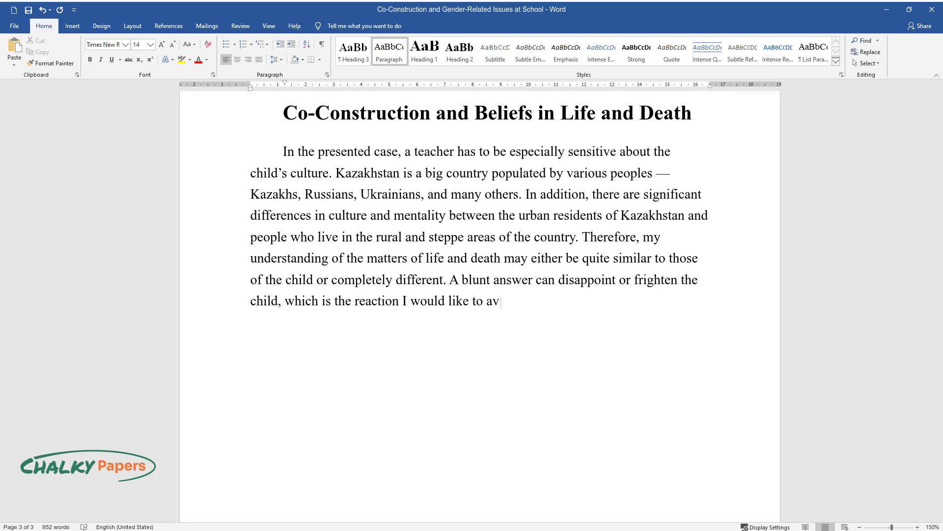
text(oid.The)
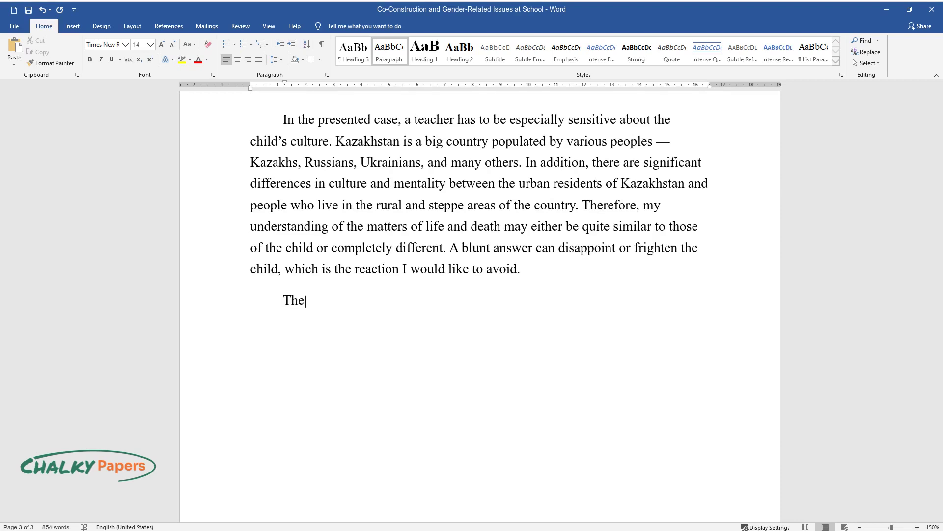
Open a new paragraph stating that the co-constructive approach would help in developing a shared understanding of what happened to a snail.
text( co-constructive approach would he)
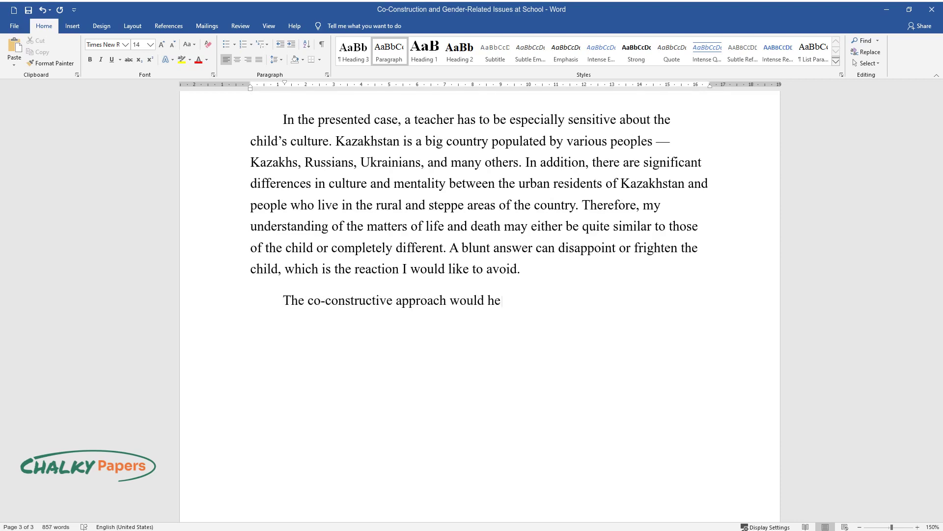
text(lp in developing a shared underst)
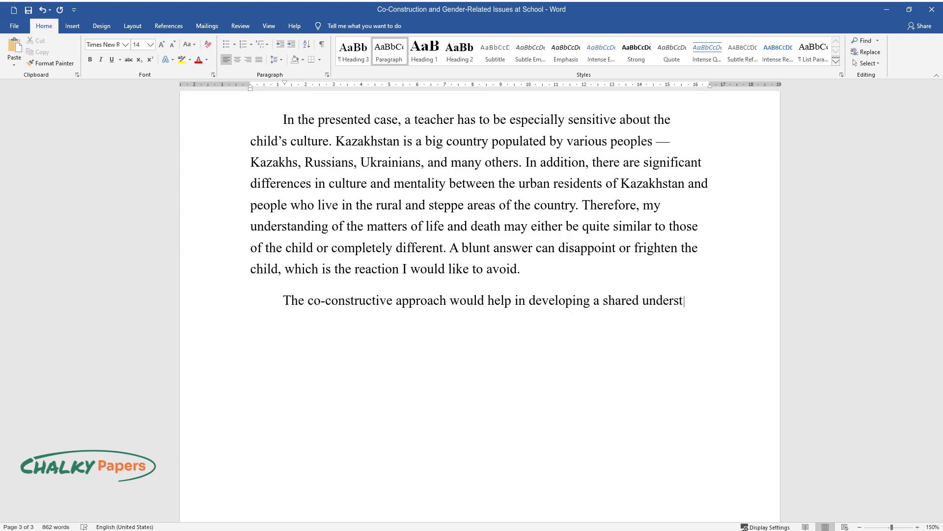
text(anding of what happened to a snai)
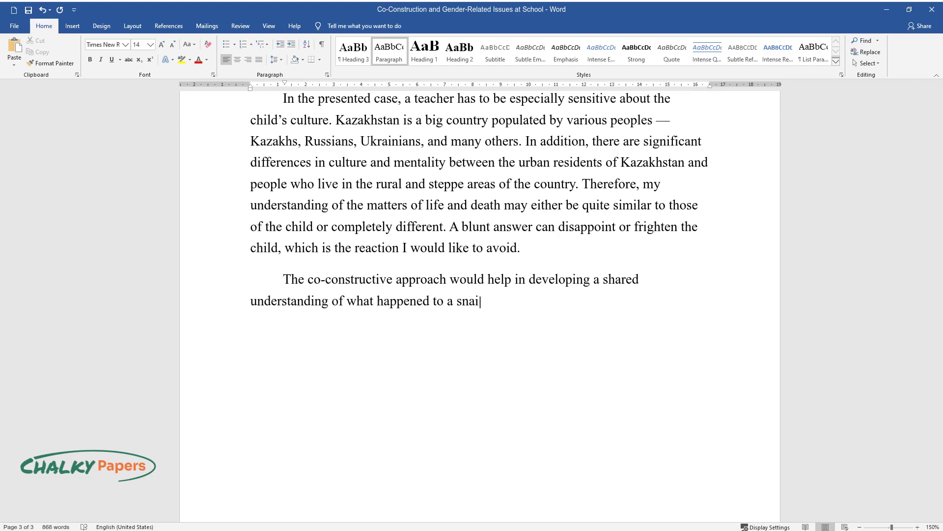
Add that in my perspective a snail ceases to exist, and its body will decompose once we dispose of it.
text(l. In my perspective, a snail ceas)
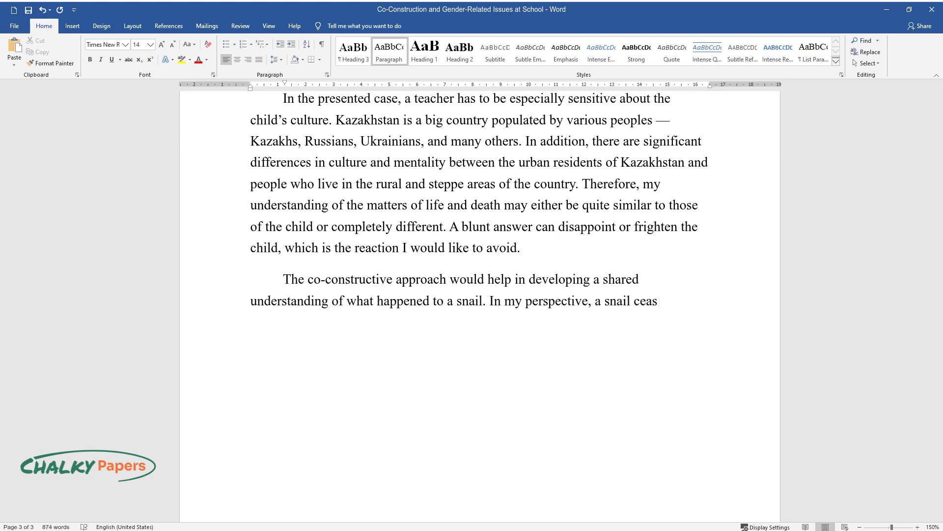
text(e)
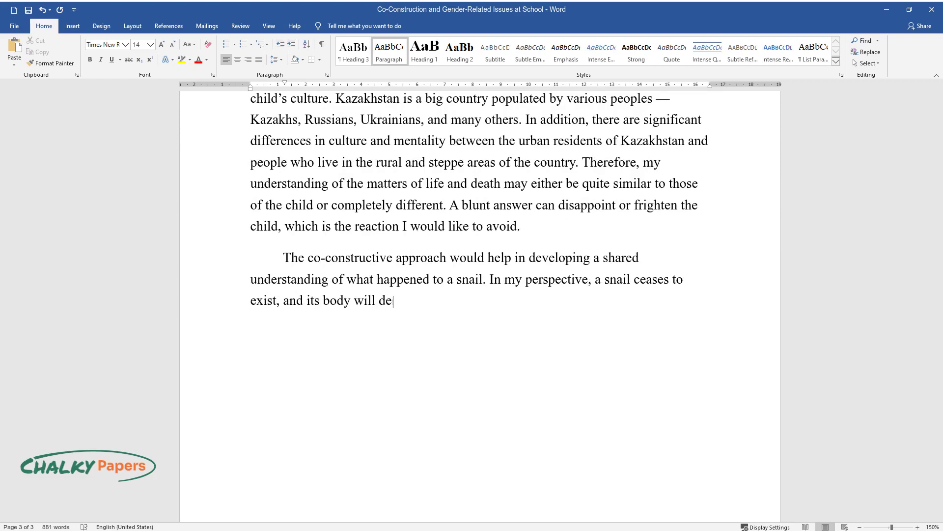
text(s to exist, and its body will decompose once we dispose of it. Ev)
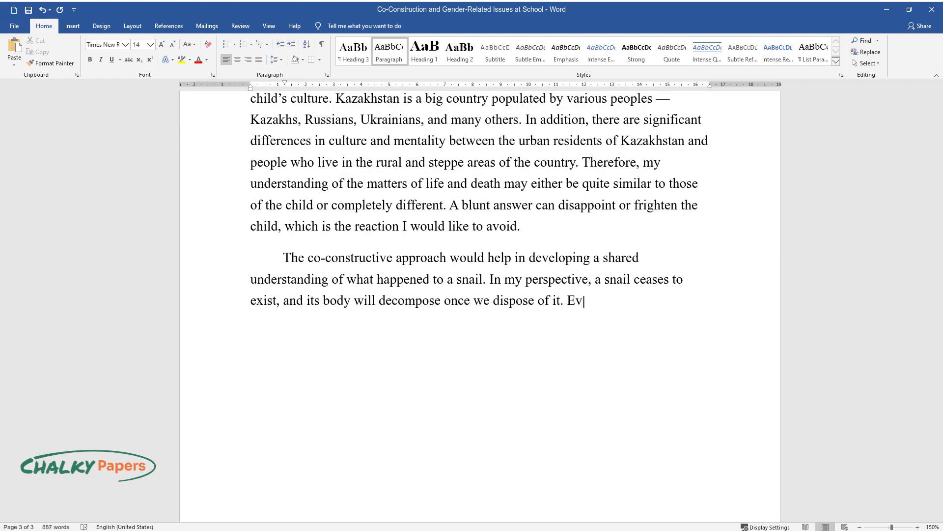
Add that even though a snail is a living, sentient creature, its death will not produce a significant impact.
text(en though a snail is a living, sen)
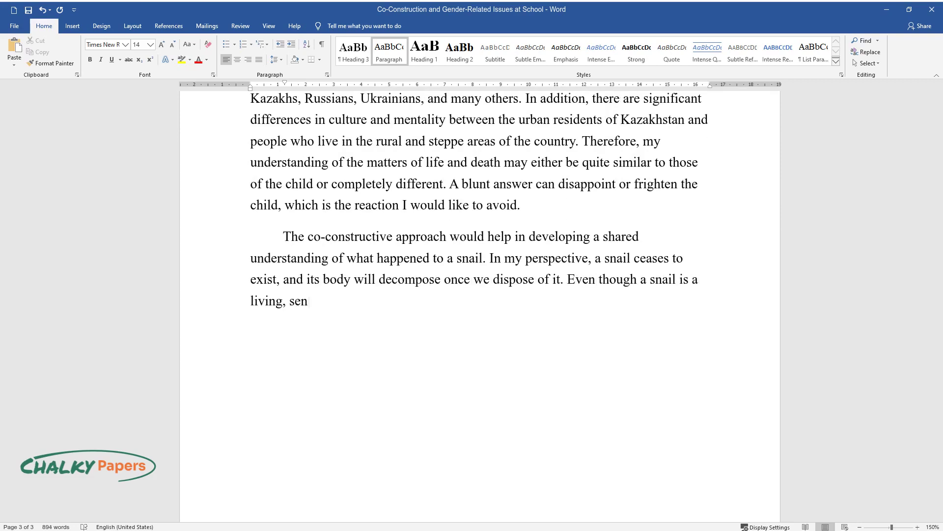
text(tient creature, its death will no)
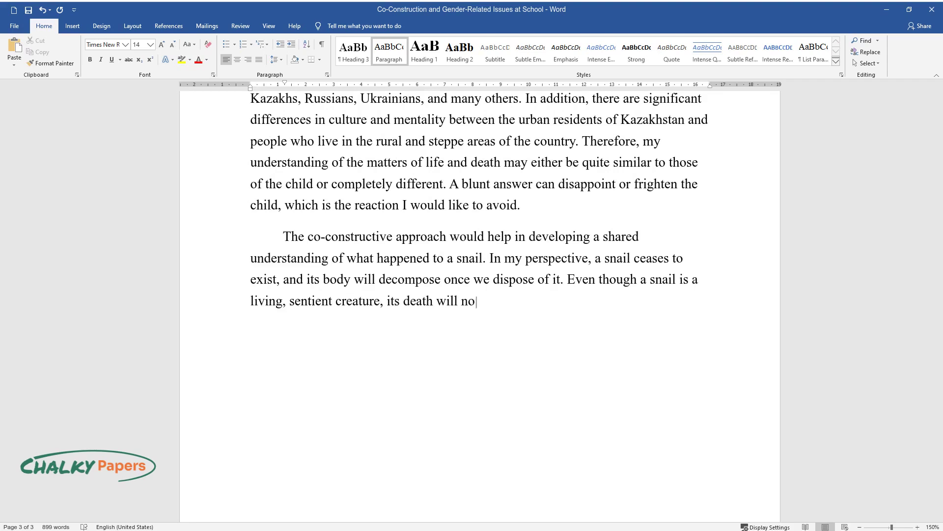
text(t produce a significant impact. A)
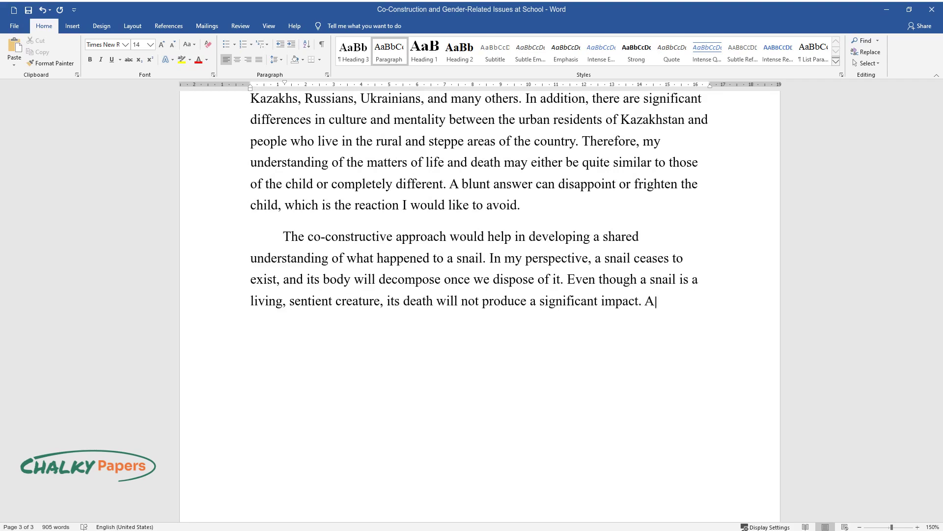
Add that a snail is not sapient and will never go to special heaven for snails if you feel spiritual.
text( snail is not sap)
text(ient, and it will)
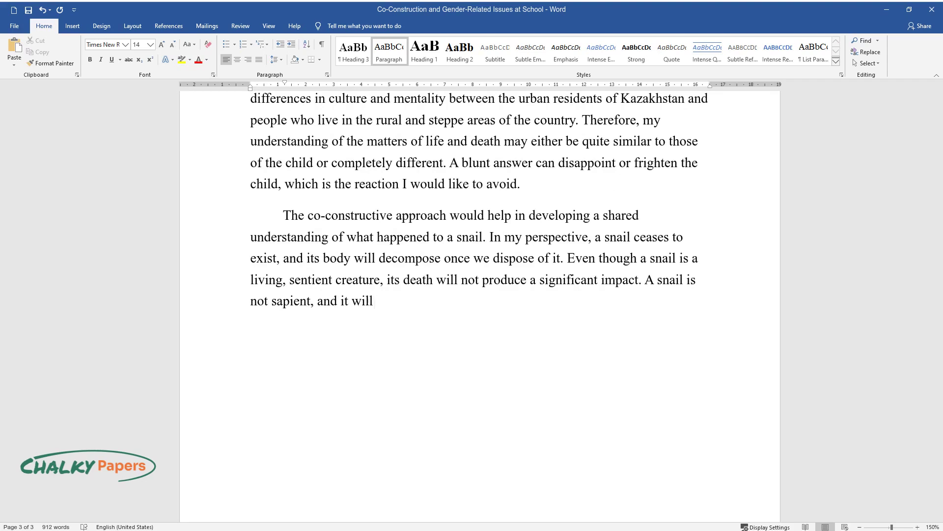
text( never go to special heaven for s)
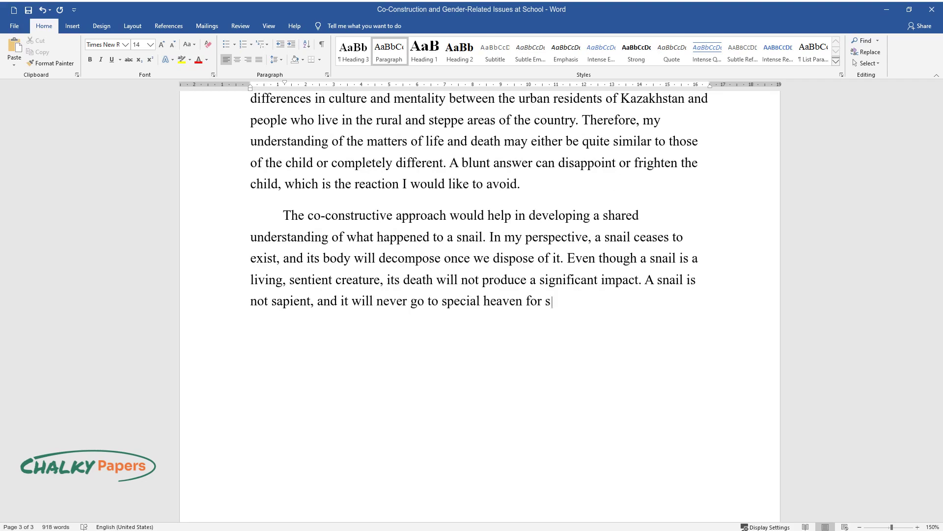
text(nails if you feel spiritual. Howe)
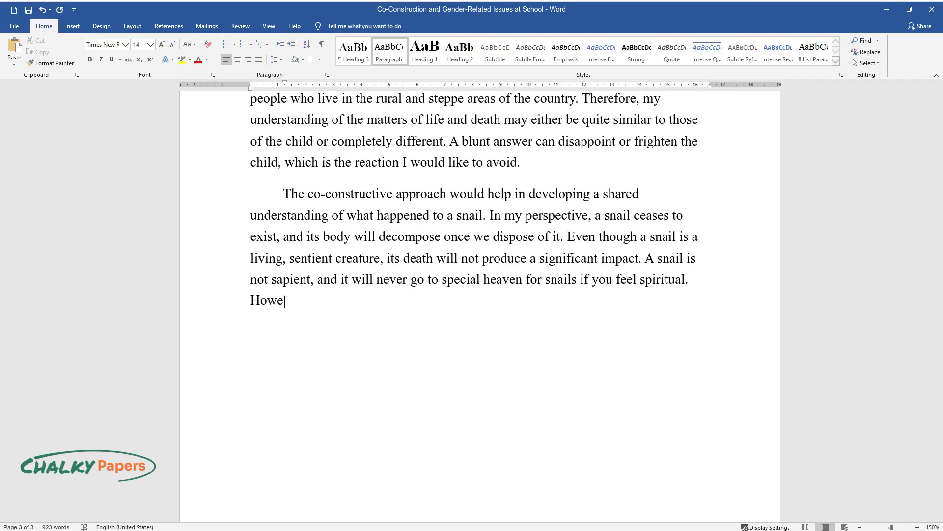
Add that 4–7-year-old children are already capable learners and protagonists of their education, making the child’s perspective on death and life equally valuable to mine.
text(ver, the 4–7-year-old children are )
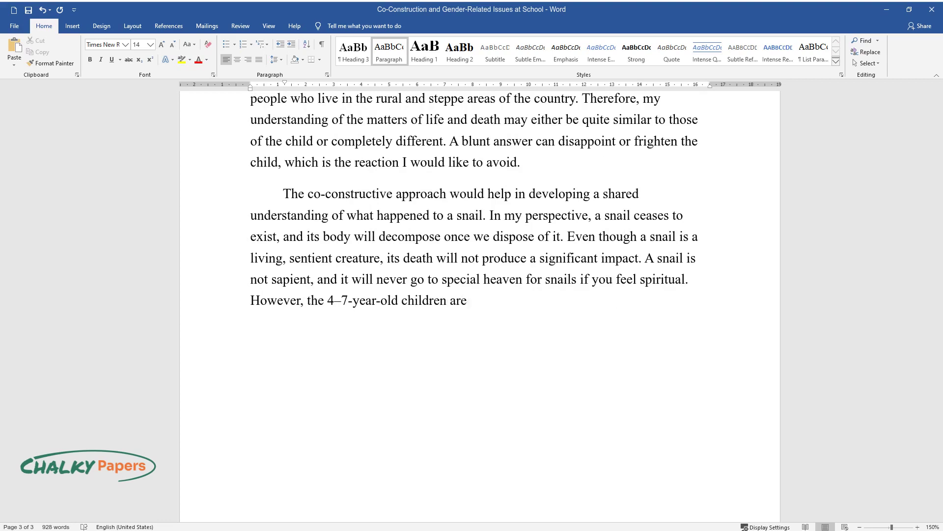
text(already capable learners who can)
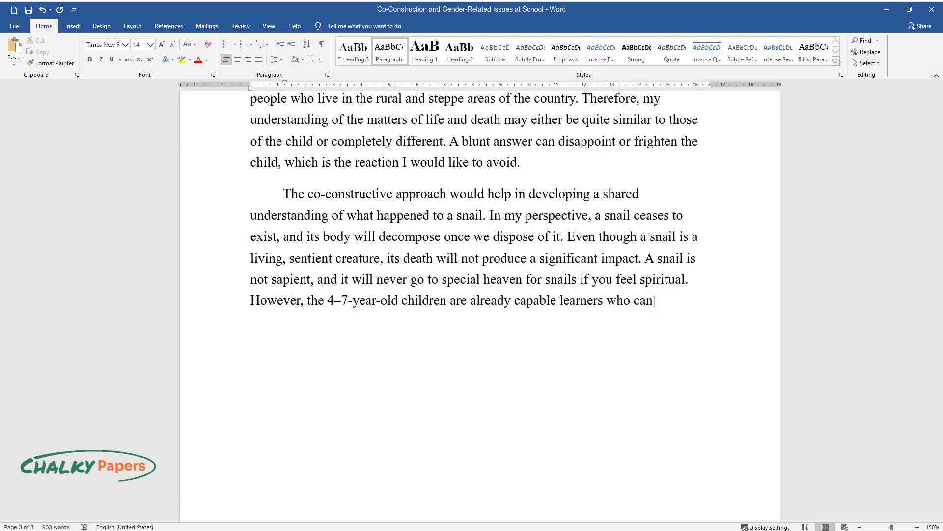
text( be protagonists of their educati)
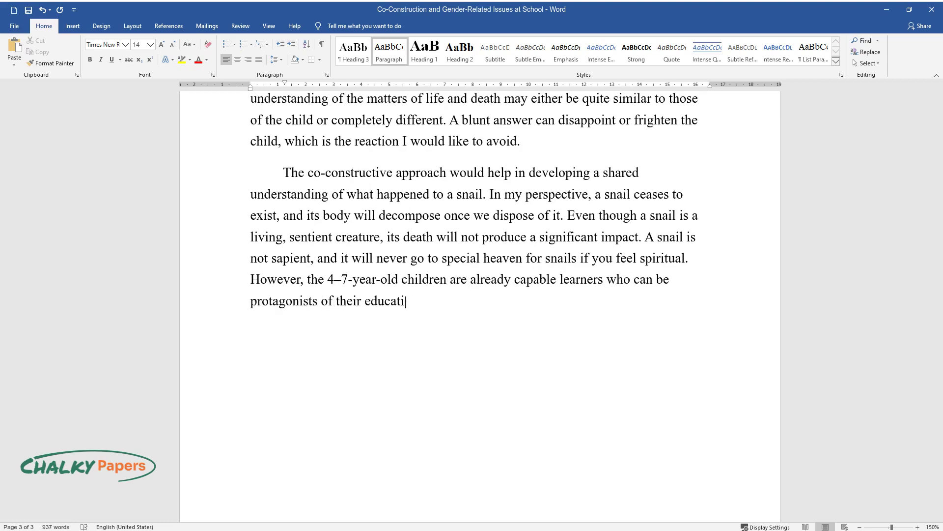
text(child’s perspecti)
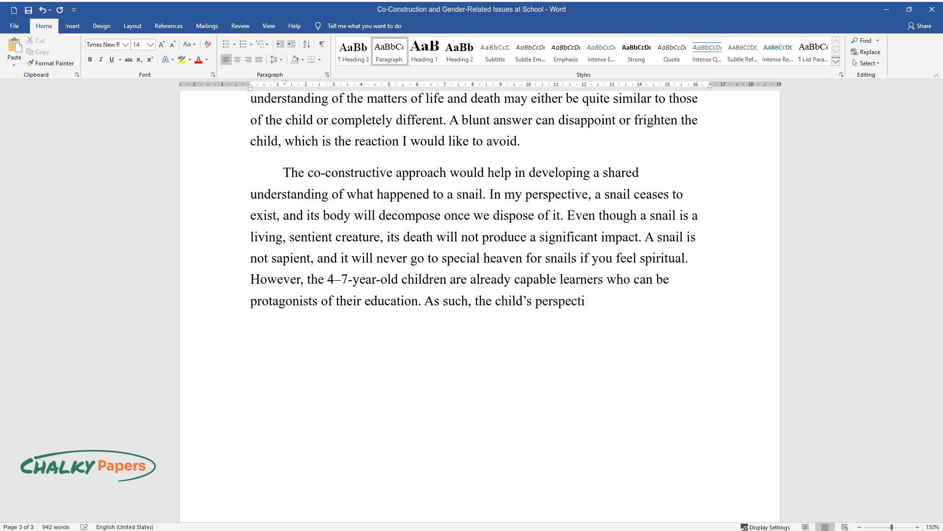
text(ve on death and life is equally valuable to mine. )
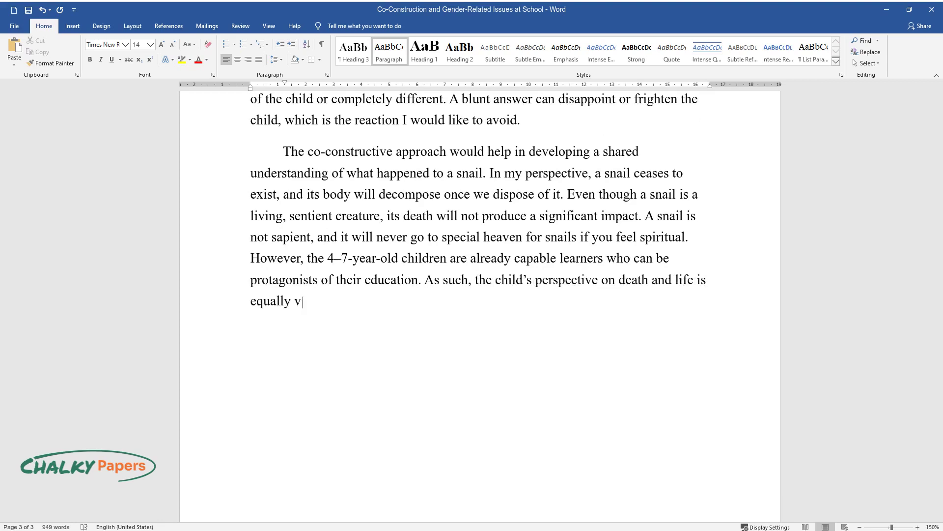
Add that, given this notion, I would answer the child’s question with my own question and initiate a dialogue to elicit their opinion and beliefs.
text(Given this notio)
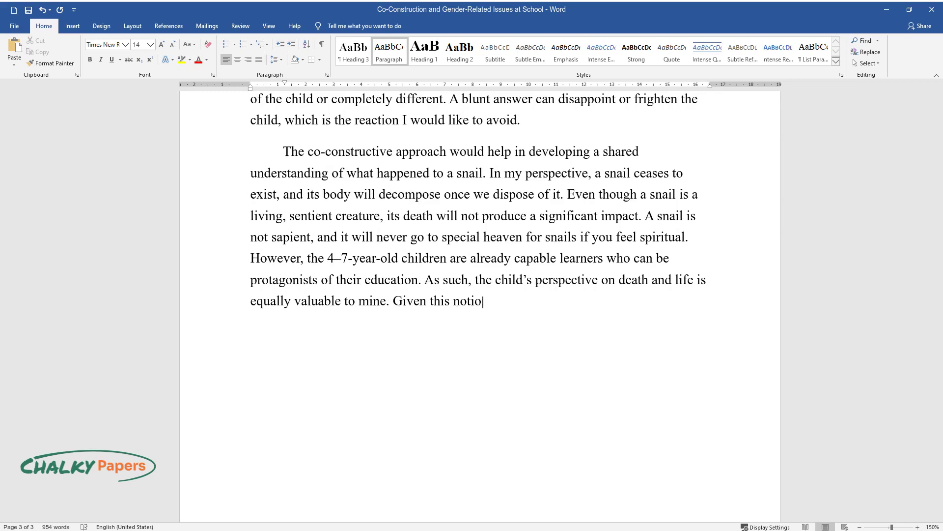
text(n, I would answer the child's question with a ques)
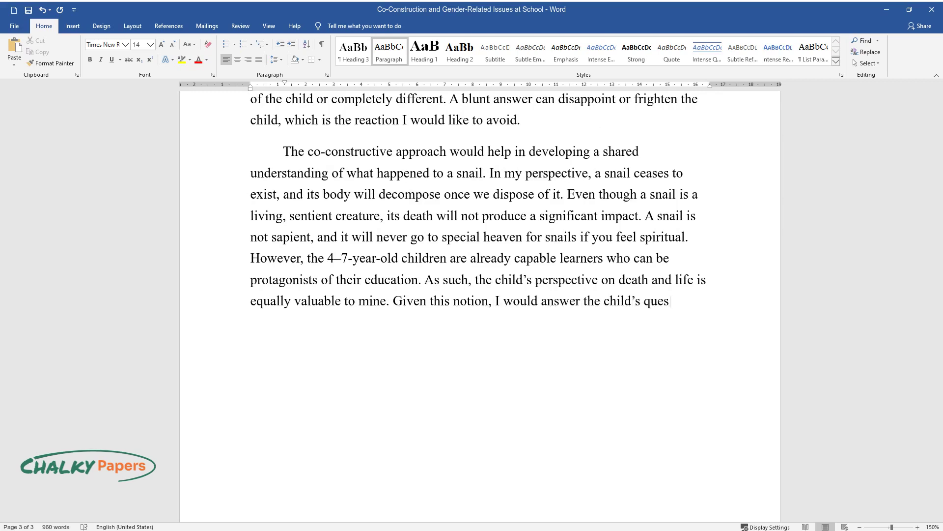
text(tion of my own. I would initiate a dialogue in ord)
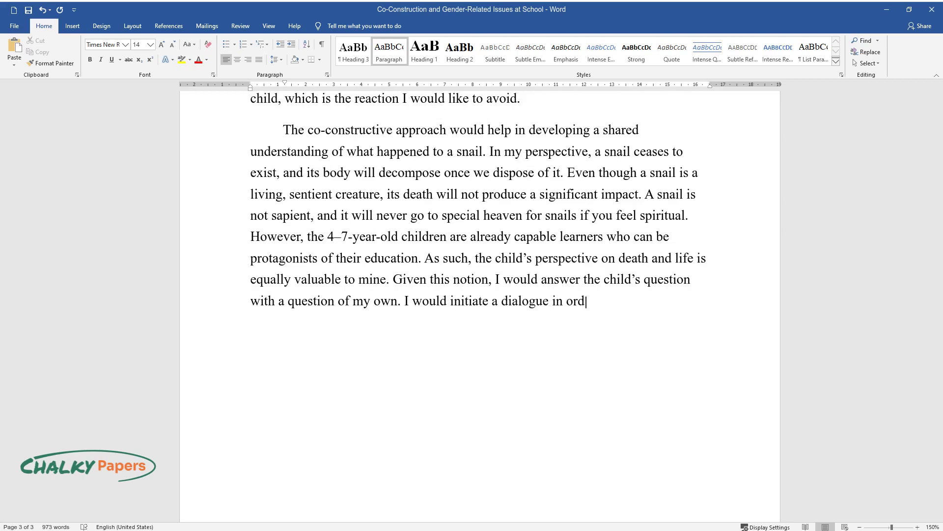
text(er to elicit the child's opinion and beliefs. By d)
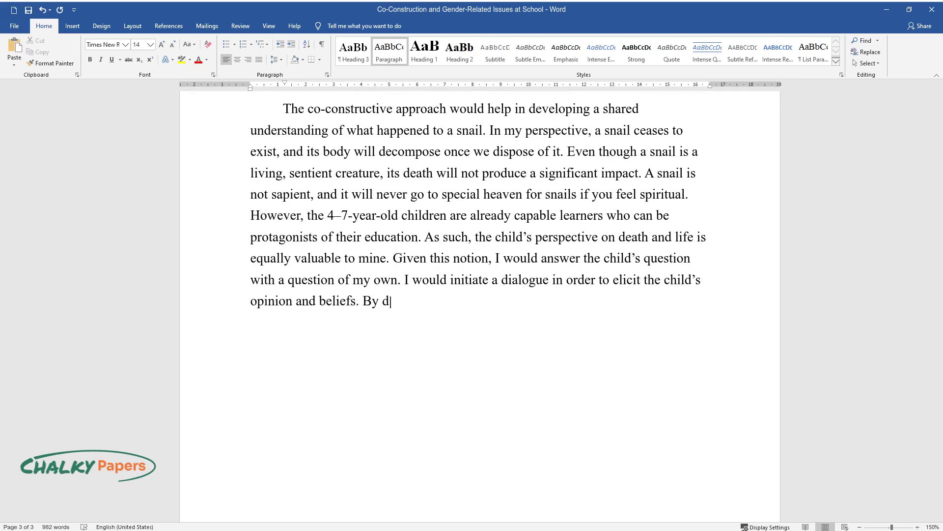
Add that doing so would avoid cultural insensitivity on my part and offer the child an opportunity to present their interpretation of the snail’s death.
text(oing that, I would avoid cultural )
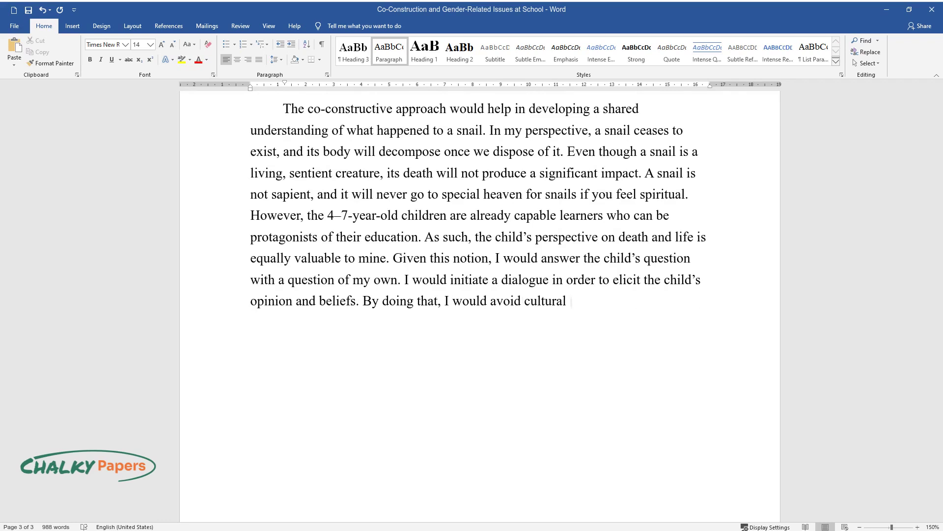
text(insensitivity on my part and offe)
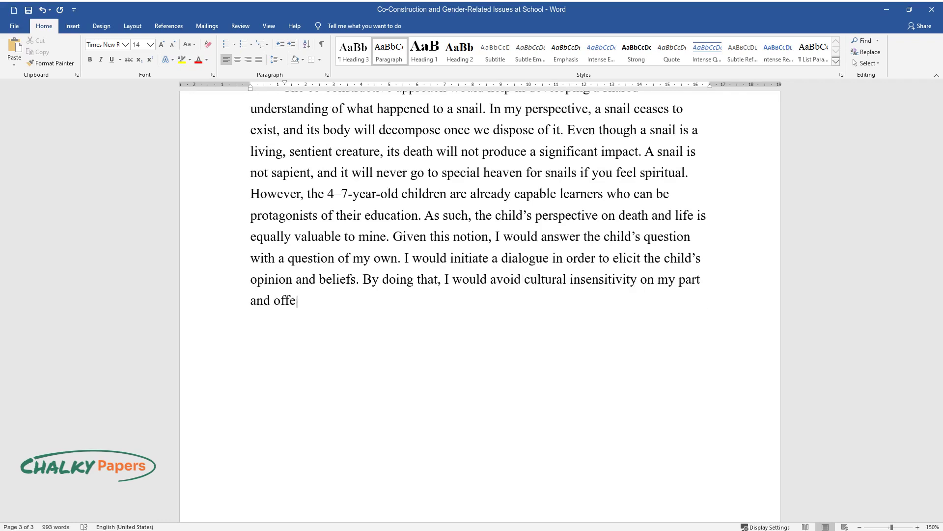
text(r the child an opportunity to pre)
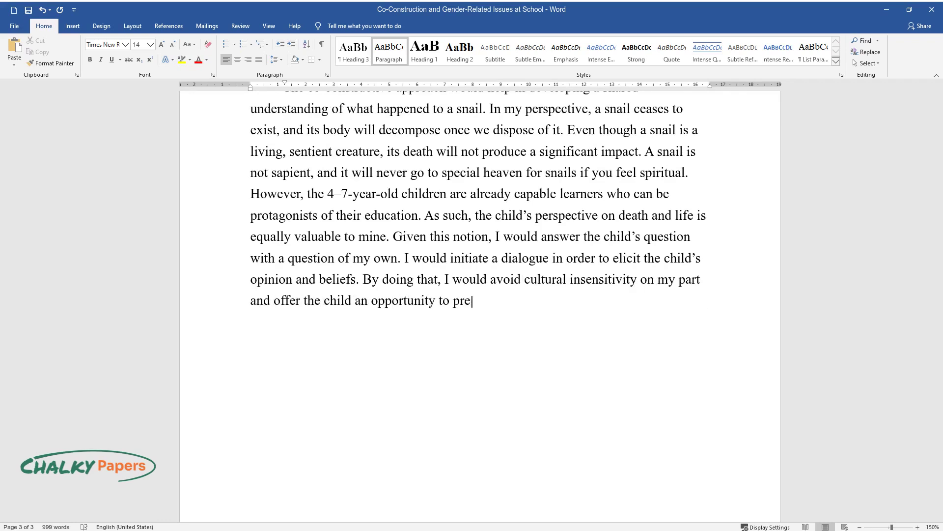
text(sent their interpretation of the s)
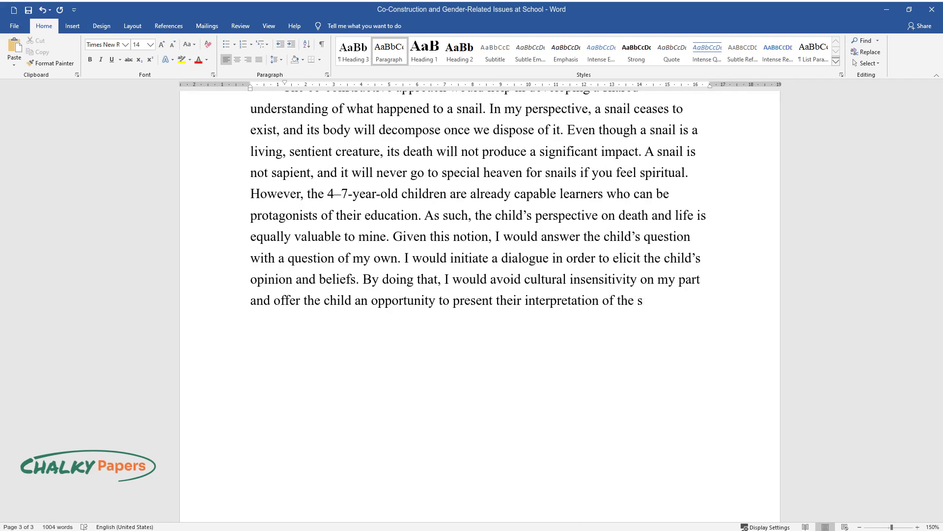
text(nail's death.)
Start a new paragraph stating that listening connects our perspectives and facilitates the co-construction of shared understanding.
key(Return)
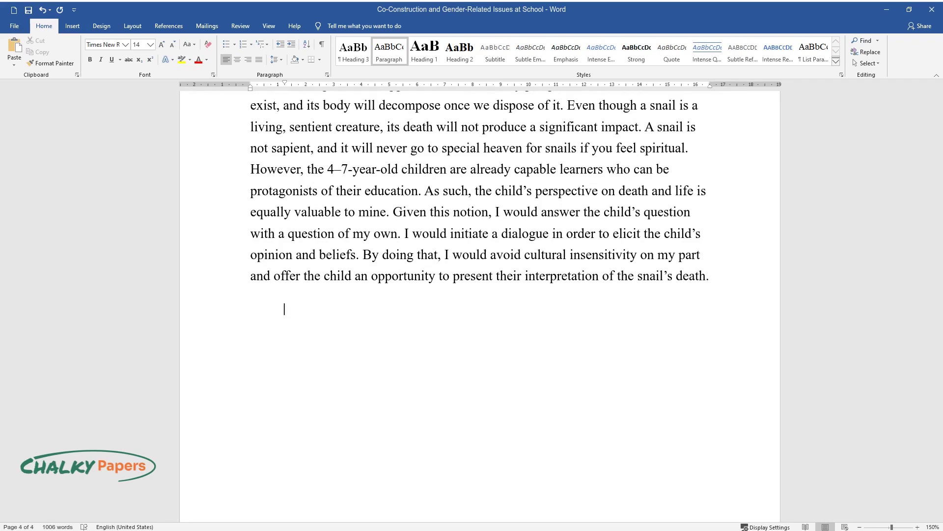
text(Listening connects our perspect)
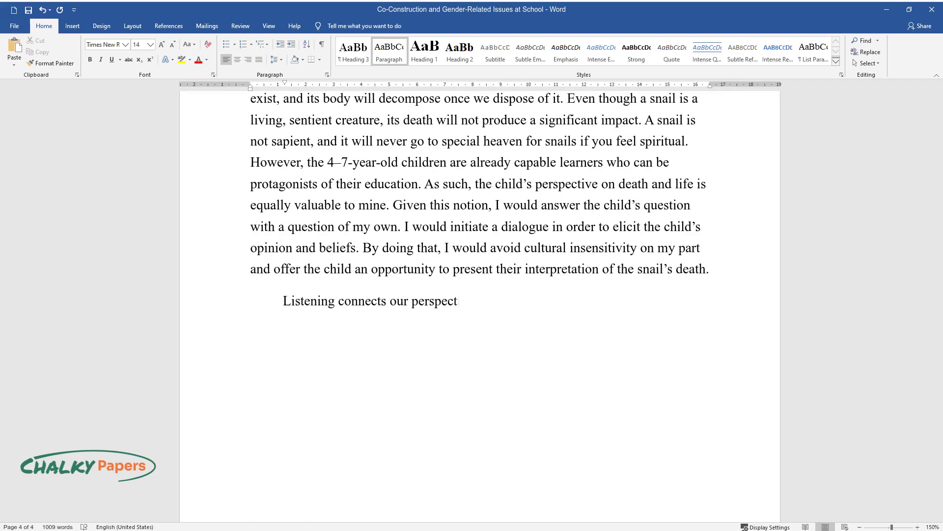
text(ives and facilitates the co-construc)
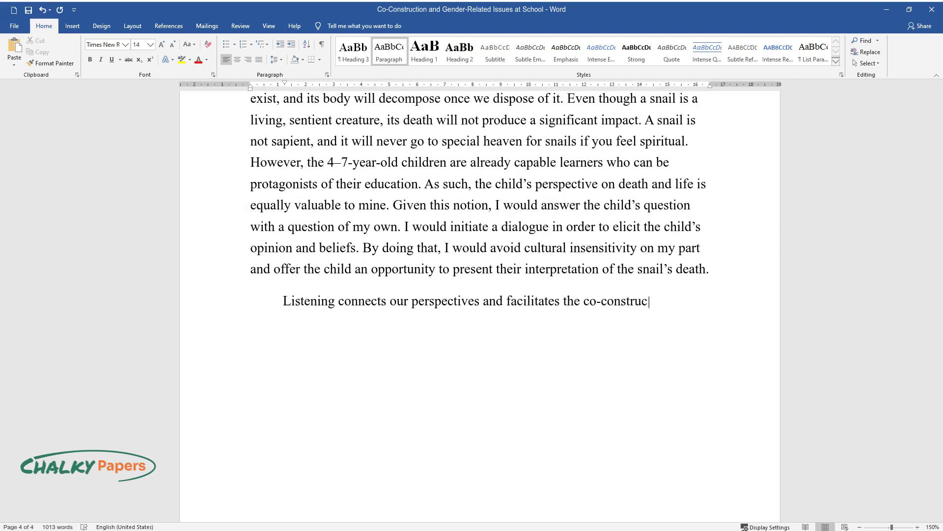
text(tion of shared understanding. Accord)
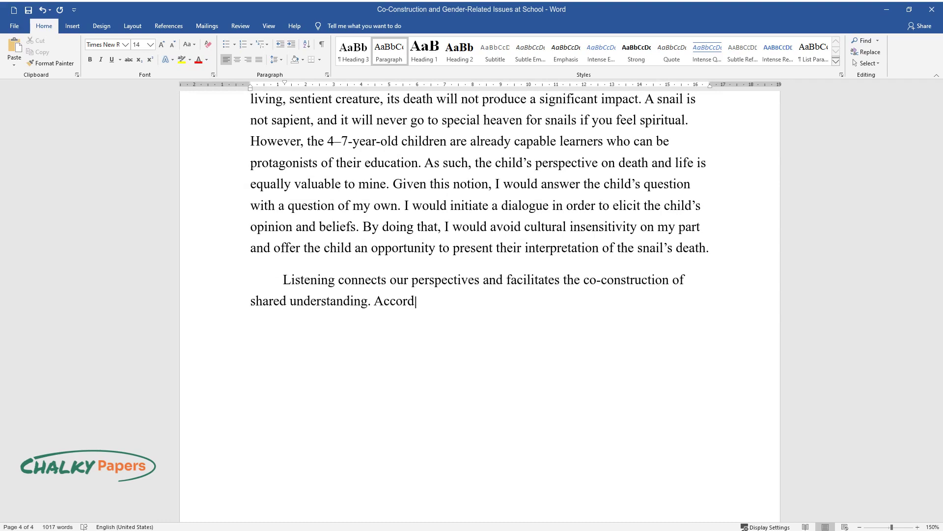
Add that, according to Rinaldi, listening should recognize the value of the other’s point of view and produce further questions, not answers.
text(ing to Rinaldi, listening should re)
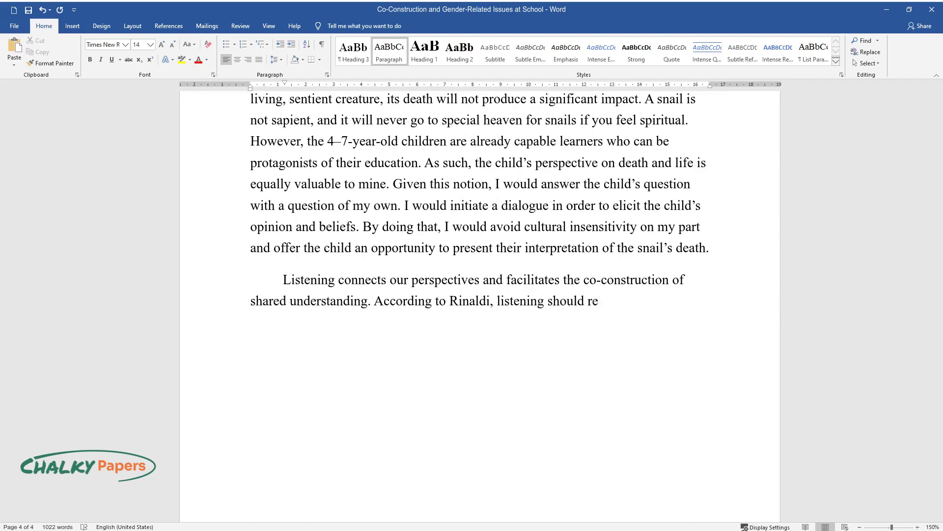
text(cognize the value of the other's point of view and produce further ques)
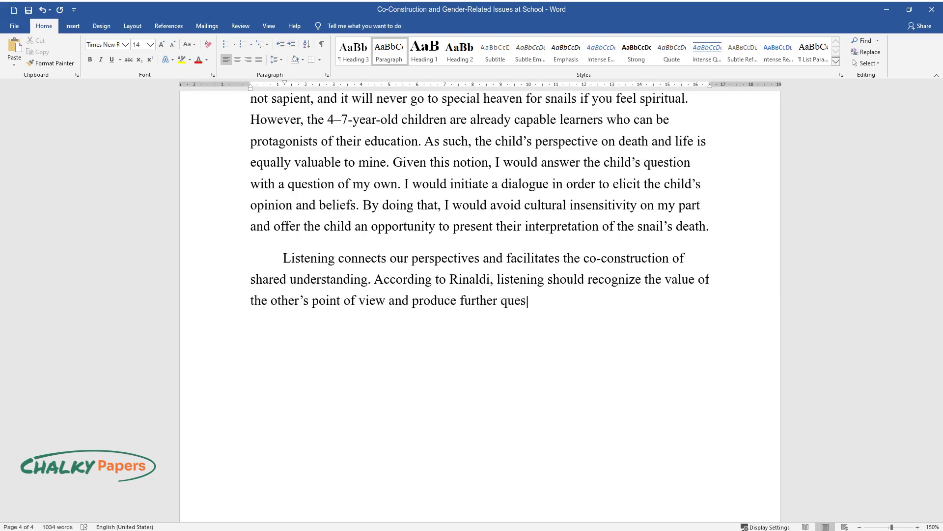
text(tions, not answers. Instead of imposing my understanding of the)
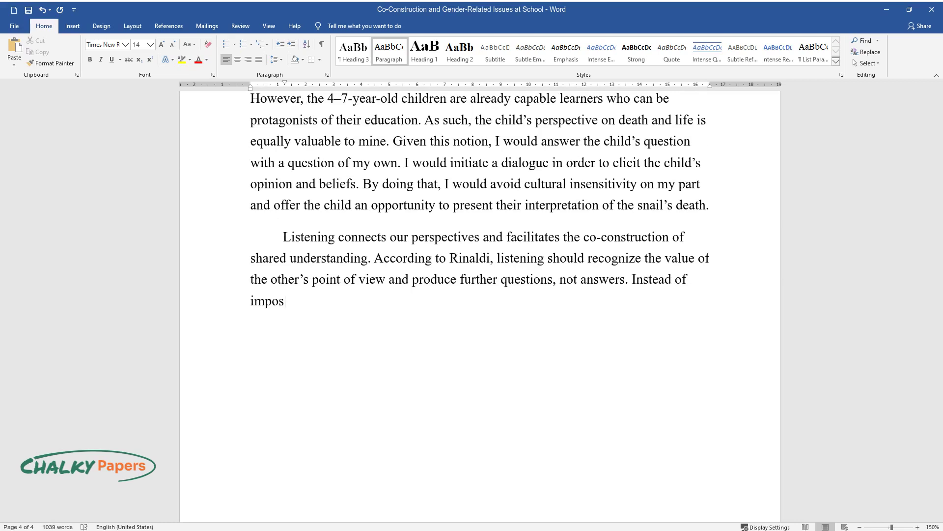
Add that instead of imposing my understanding I would encourage the child to speak and listen, since sharing and dialogue generate understanding and awareness.
text( situatio)
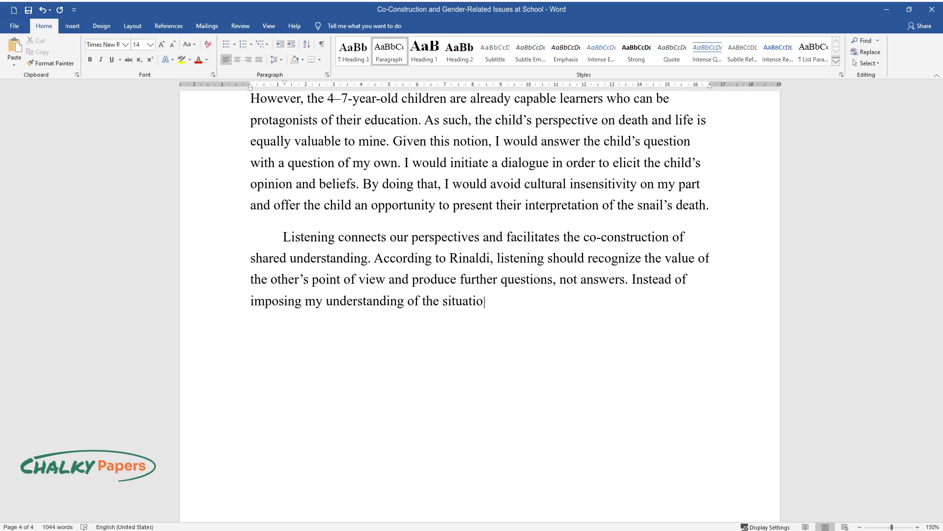
text(n on the child, I would encourage th)
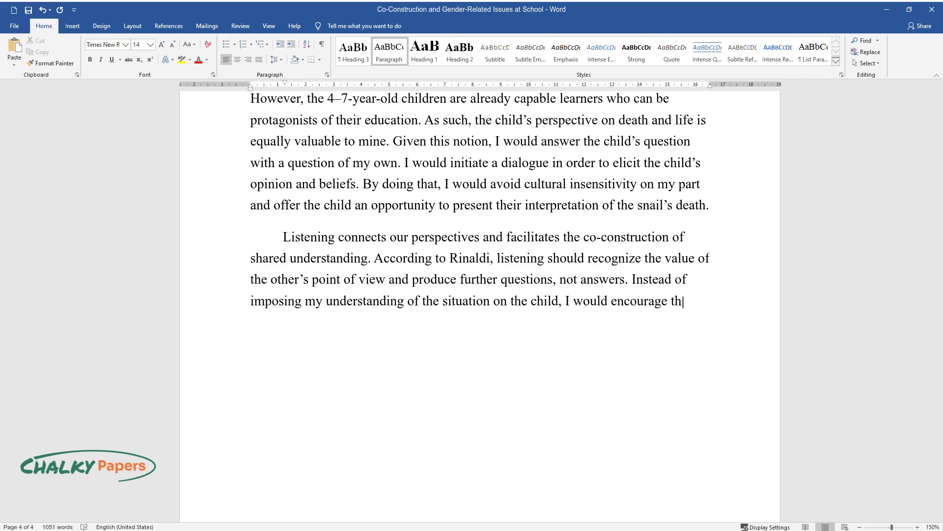
text(em to speak and listen, thus giving)
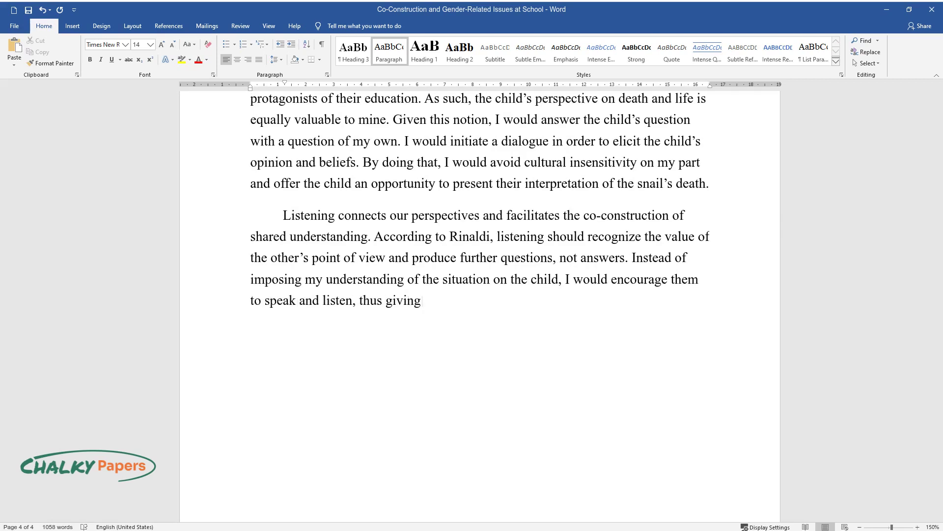
text( value to their perspective. Underst)
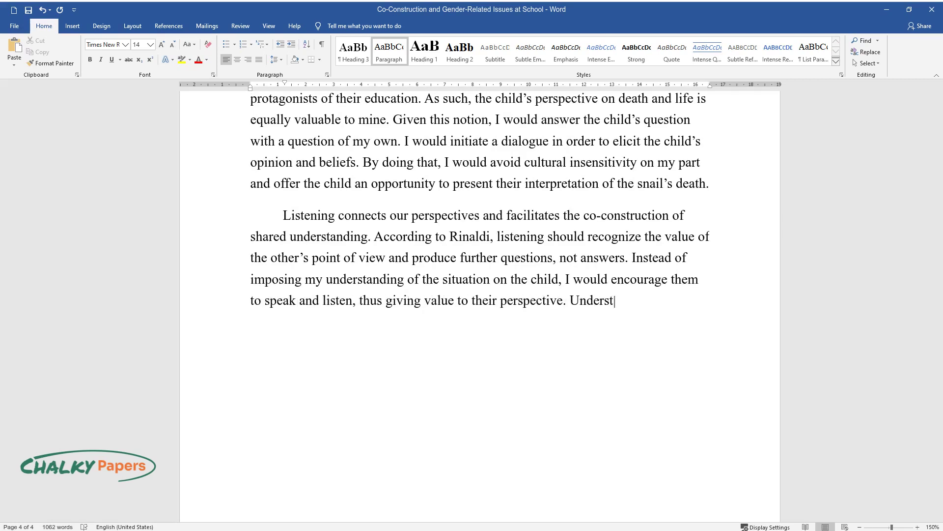
text(anding and awareness are generated t)
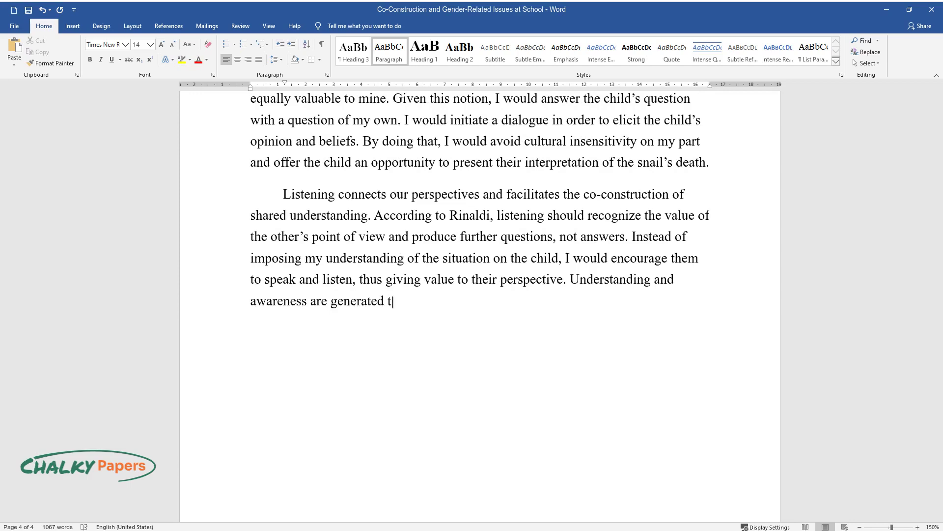
text(hrough sharing and dialogue. In thi)
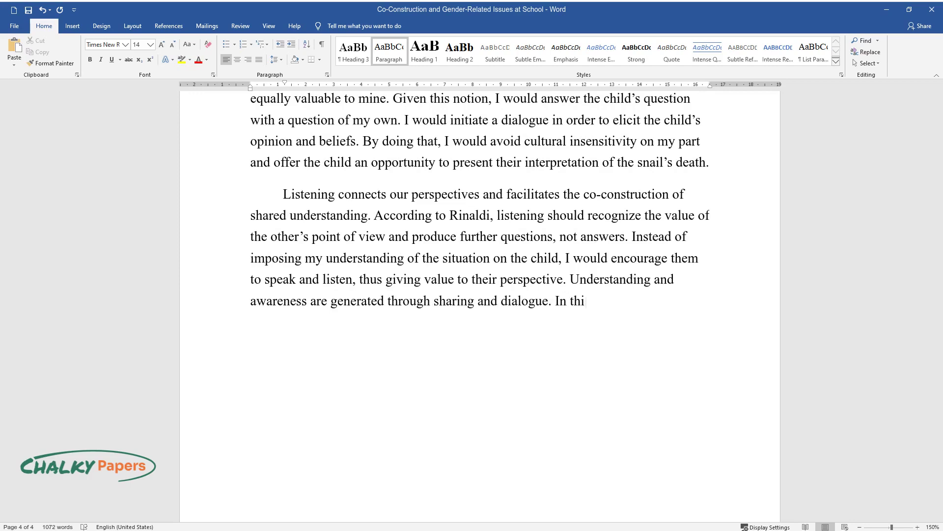
Conclude that our conversation would co-construct matters of life and death in the child’s mind without violating their psychological comfort and cultural imprints.
text(s regard, our conversation would ser)
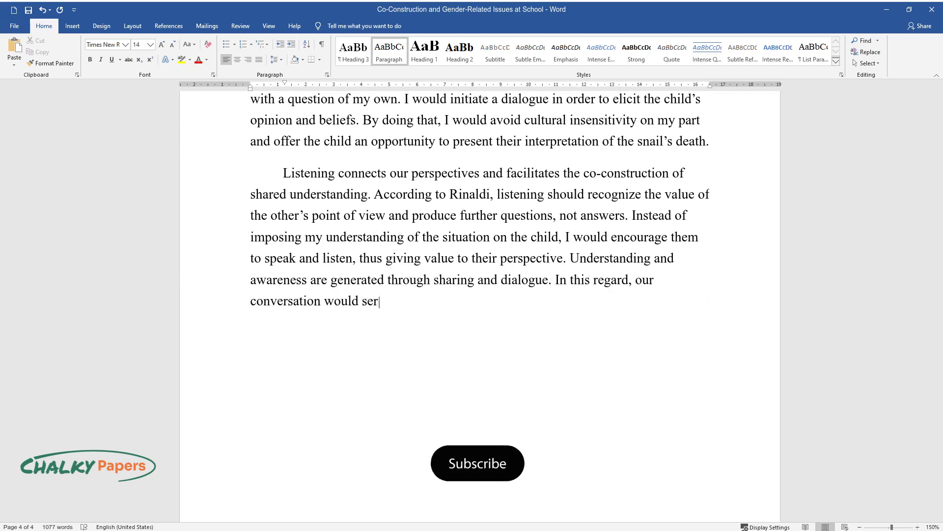
text(ve to co-construct the matters of li)
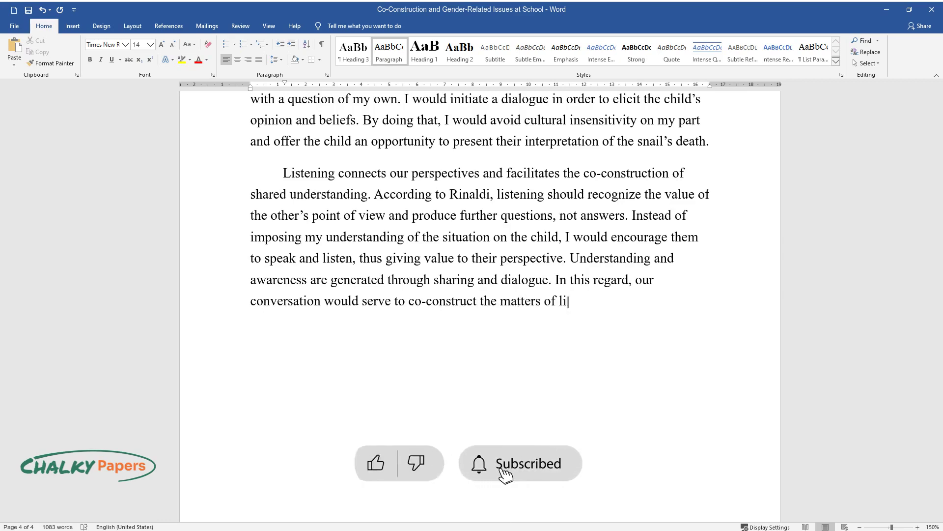
text(fe and death in the child's mind wit)
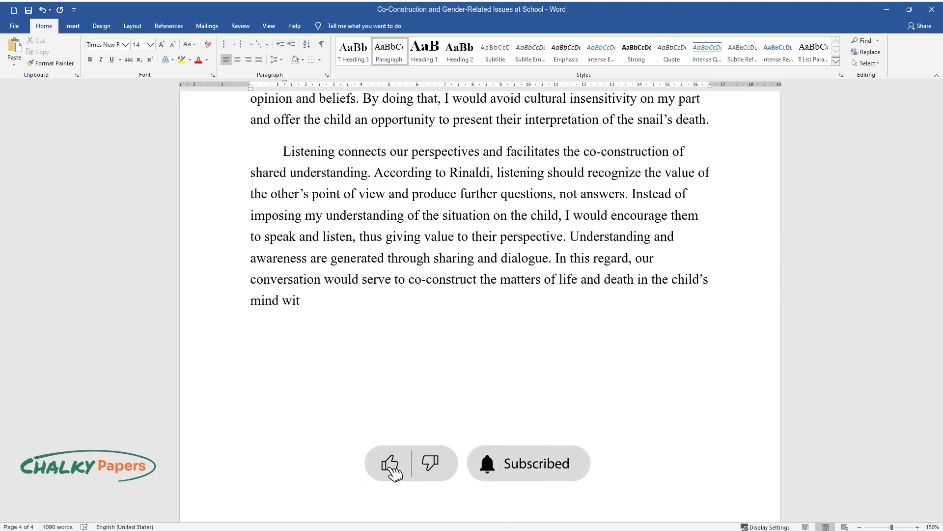
text(hout violating their psychological )
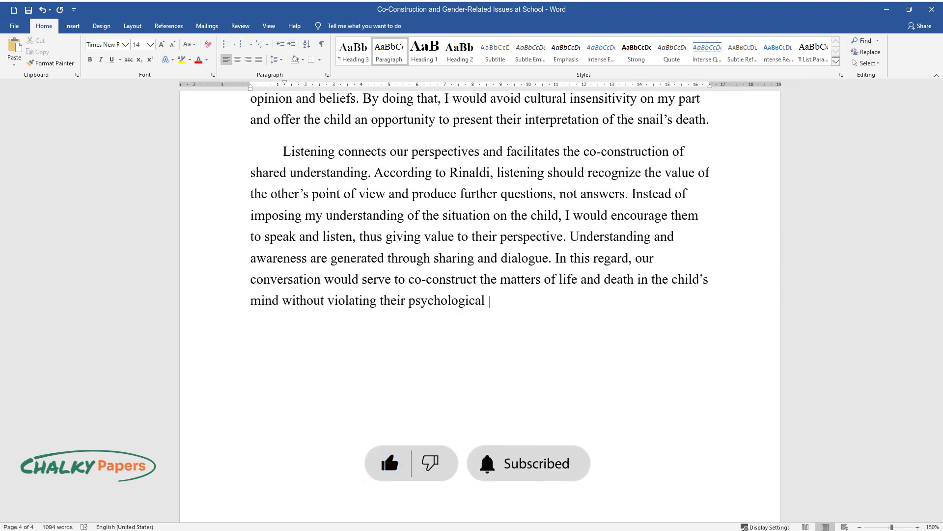
text(comfort and cultural imprints.)
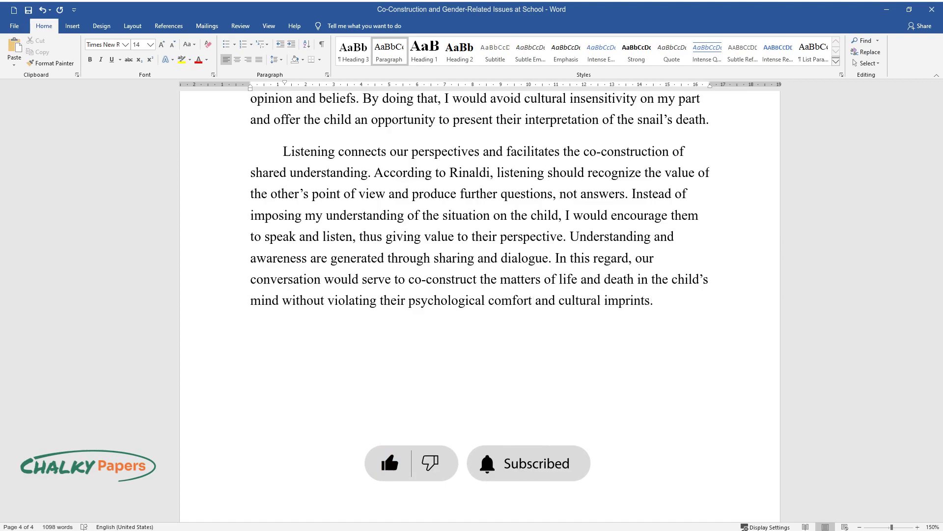